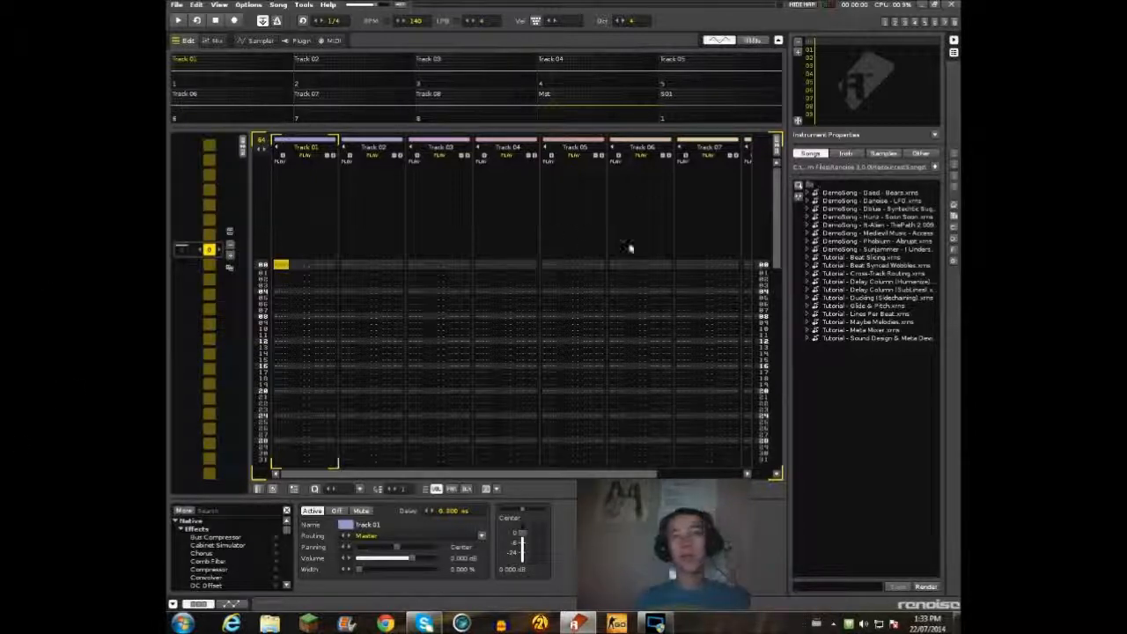
- Browse the instrument and sample categories of the disk browser, including the parent folder of the shaker samples
{"action": "left_click", "coordinate": [881, 155]}
{"action": "left_click", "coordinate": [852, 156]}
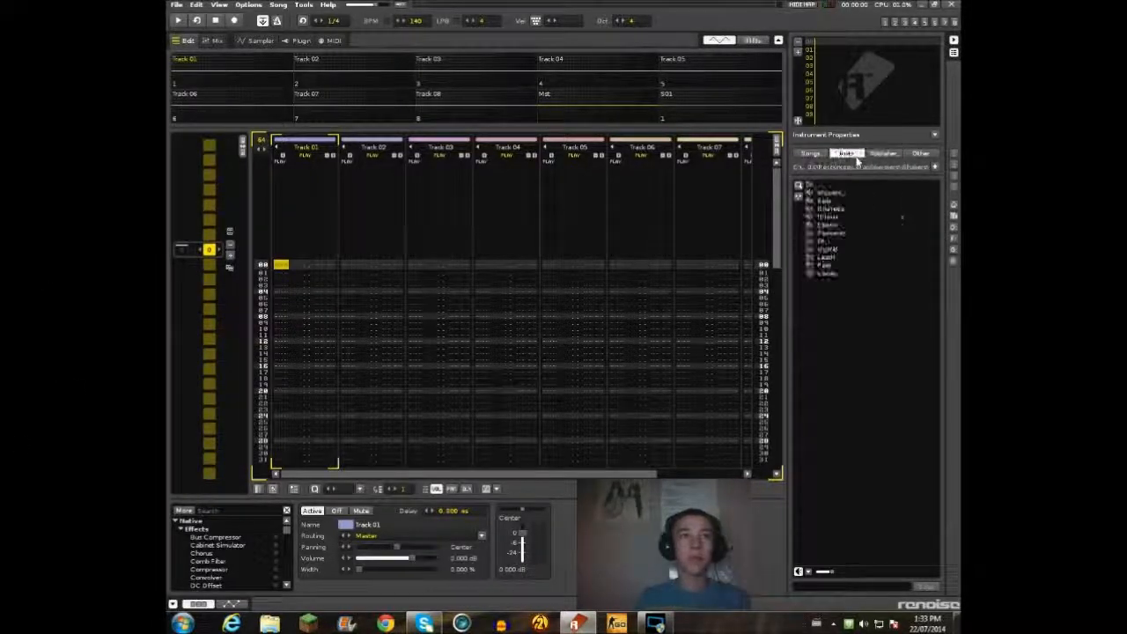
{"action": "left_click", "coordinate": [884, 155]}
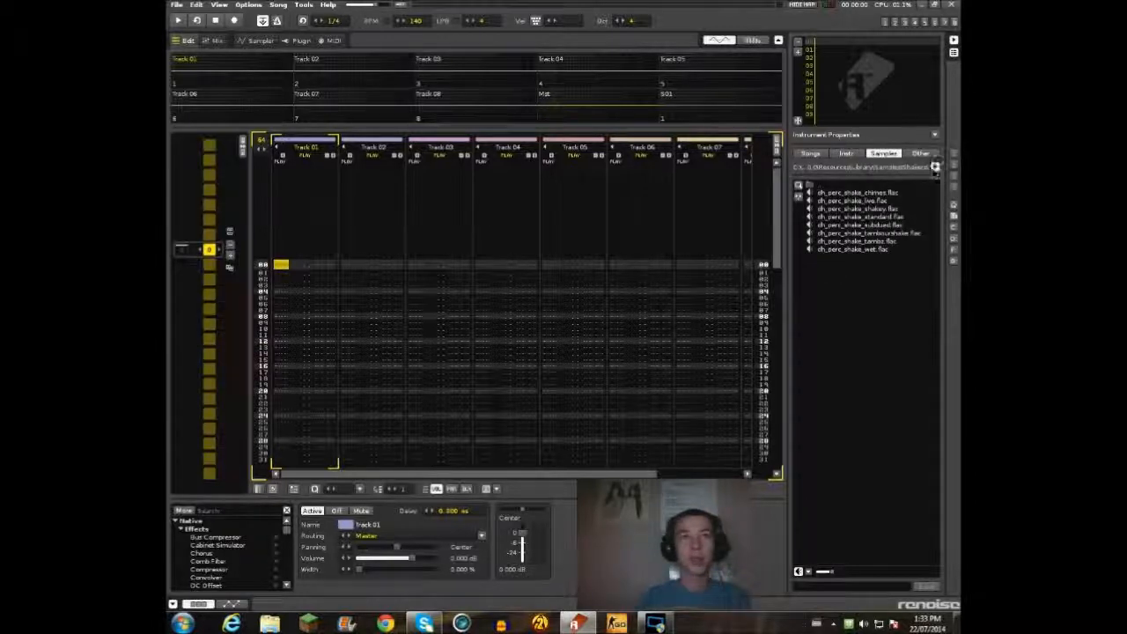
{"action": "left_click", "coordinate": [936, 169]}
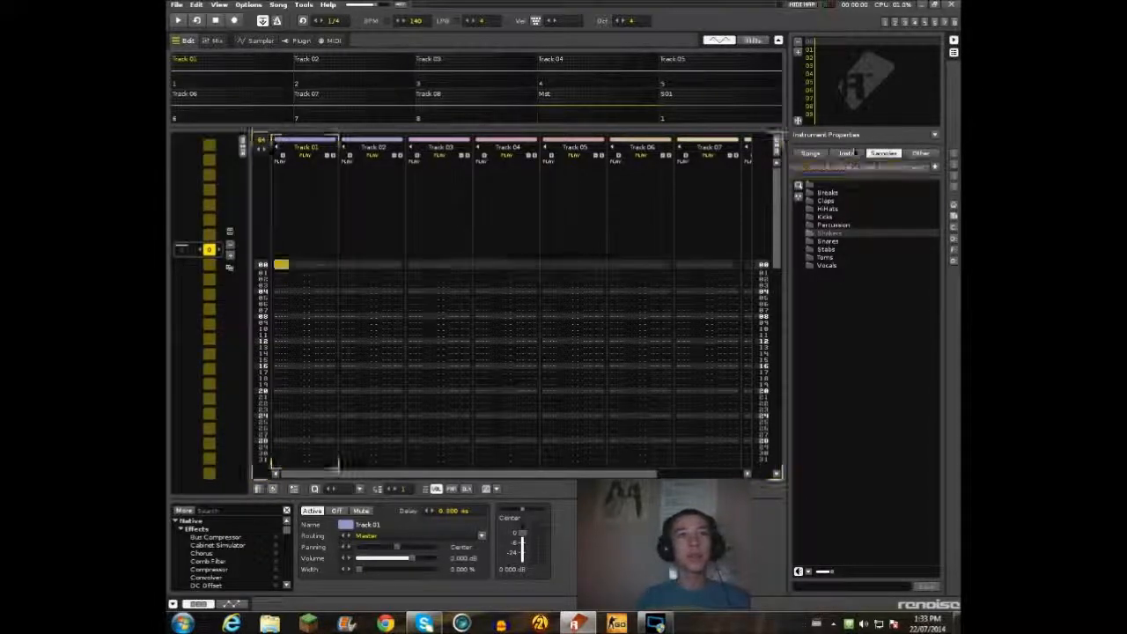
{"action": "left_click", "coordinate": [850, 154]}
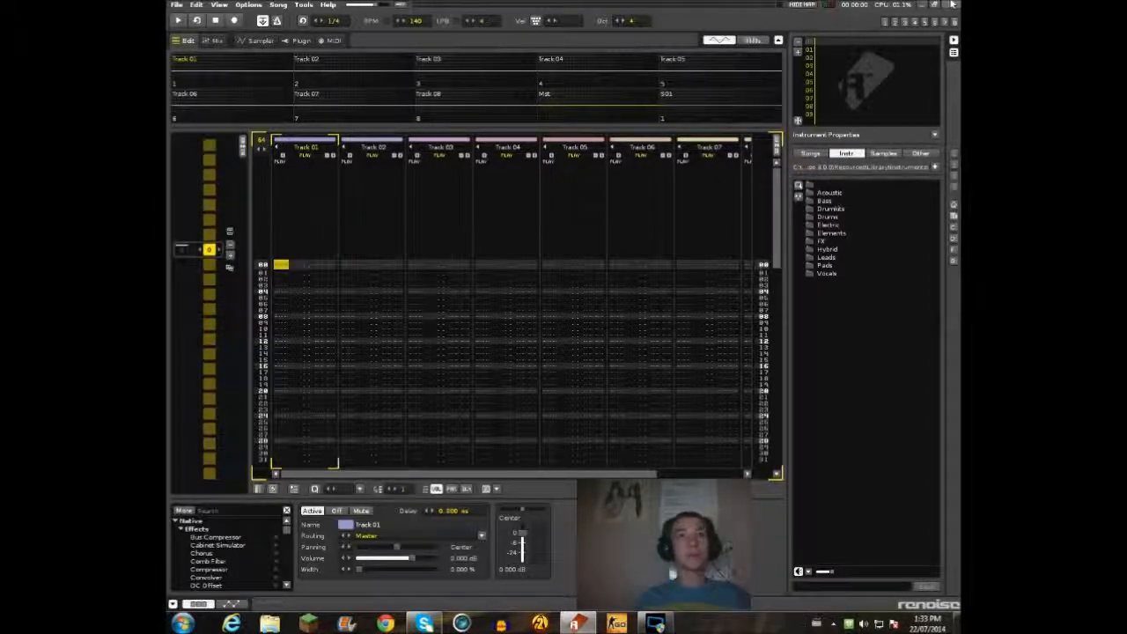
- Close Renoise, relaunch it from the desktop and dismiss the welcome window
{"action": "left_click", "coordinate": [948, 5]}
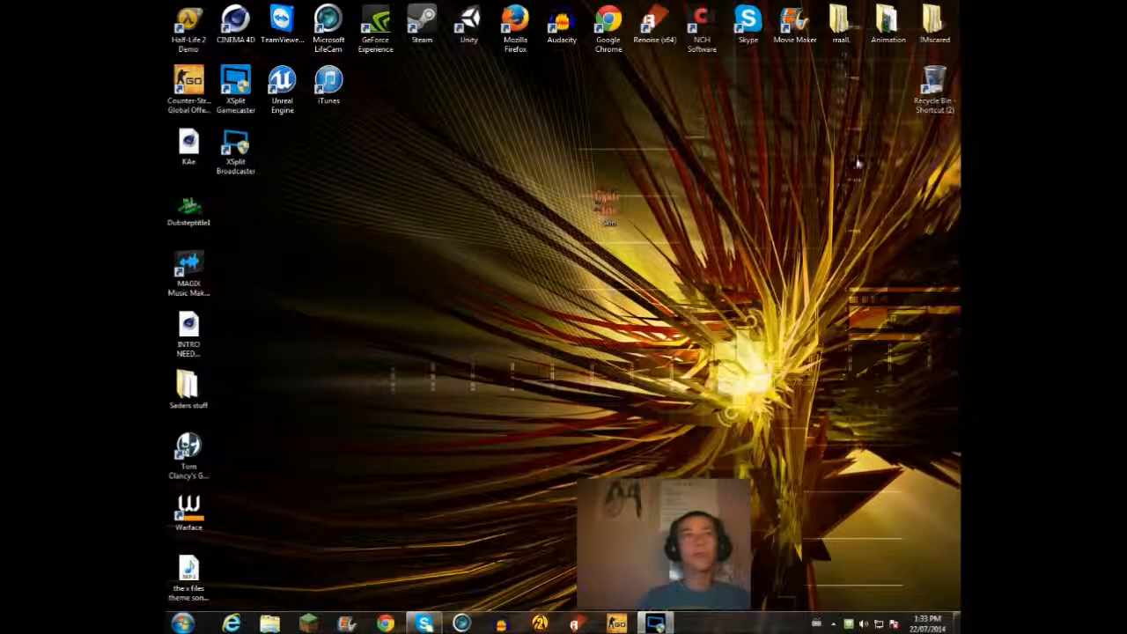
{"action": "double_click", "coordinate": [657, 27]}
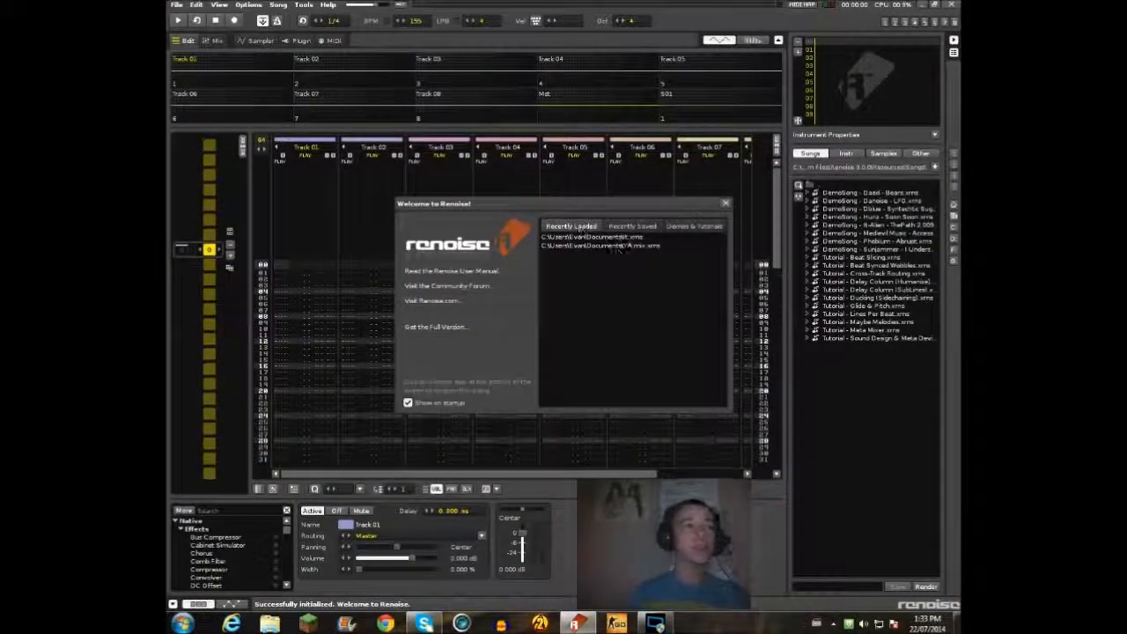
{"action": "left_click", "coordinate": [677, 227]}
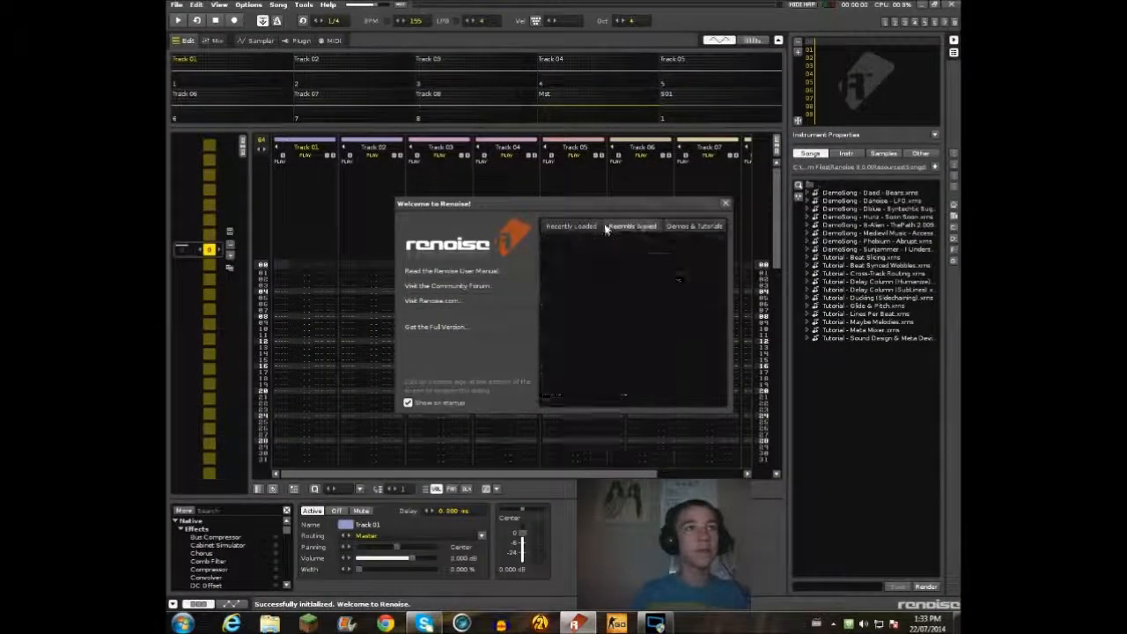
{"action": "left_click", "coordinate": [726, 204]}
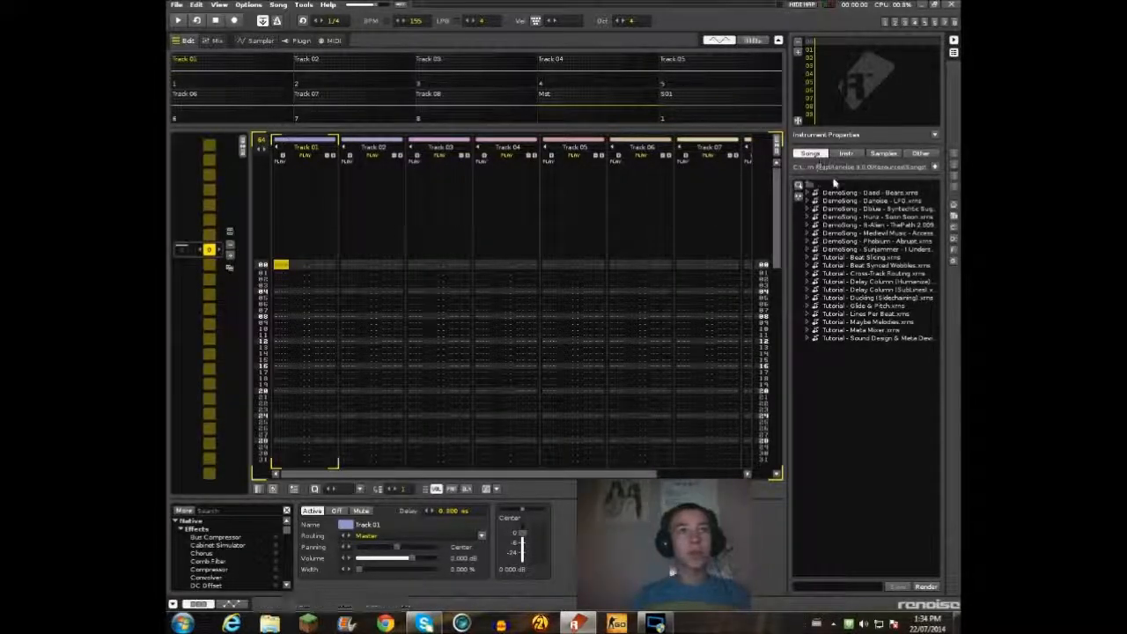
- Look through the parent folders of the song and instrument libraries, then reopen the Instruments folder
{"action": "left_click", "coordinate": [935, 168]}
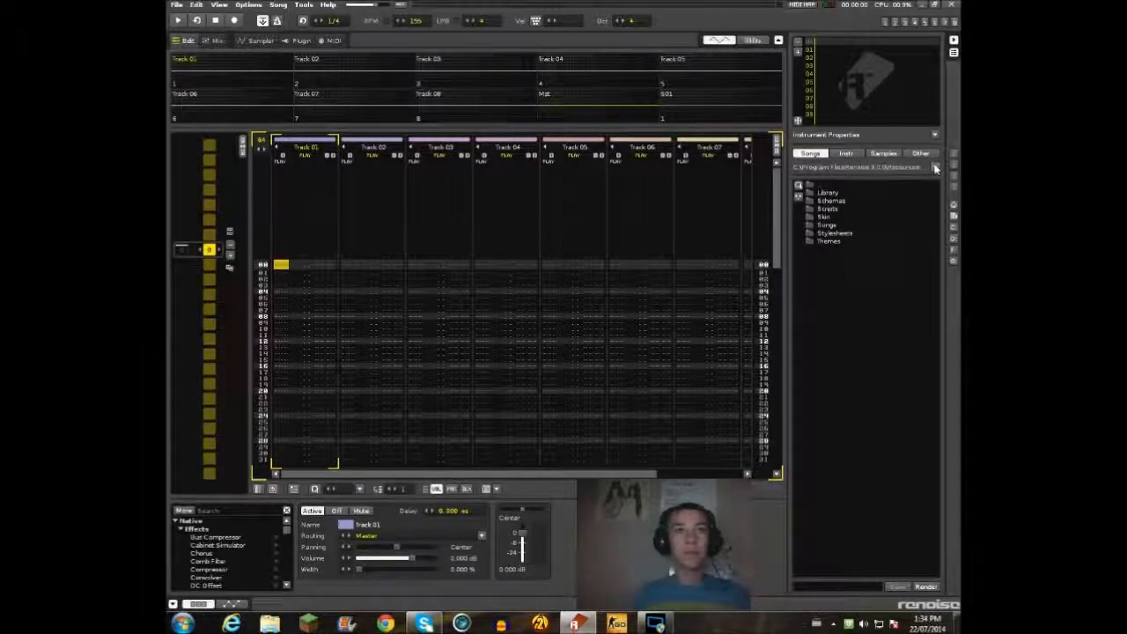
{"action": "left_click", "coordinate": [845, 153]}
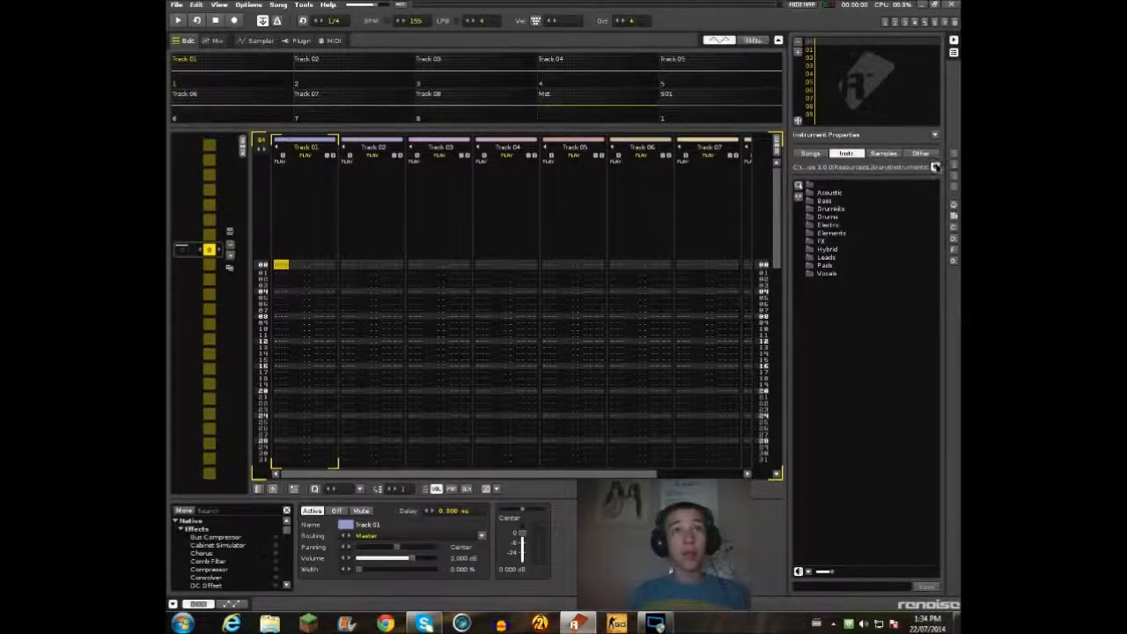
{"action": "left_click", "coordinate": [937, 167]}
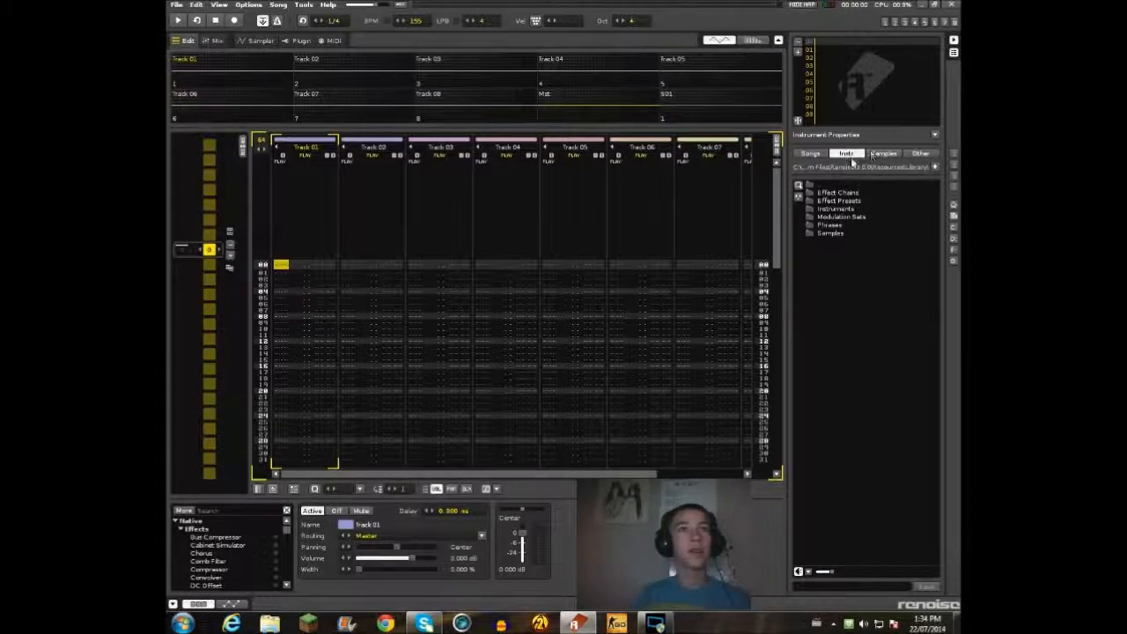
{"action": "double_click", "coordinate": [833, 210]}
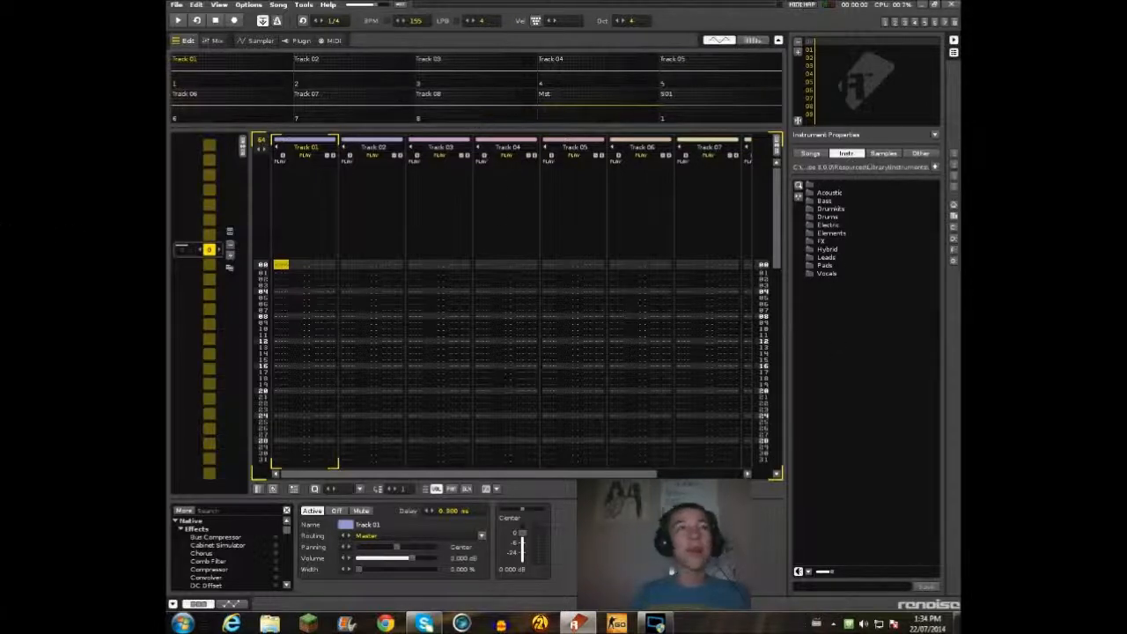
- Open the Kicks folder within the Drums instruments and load Nano BD - Pressure.xrni
{"action": "double_click", "coordinate": [842, 218]}
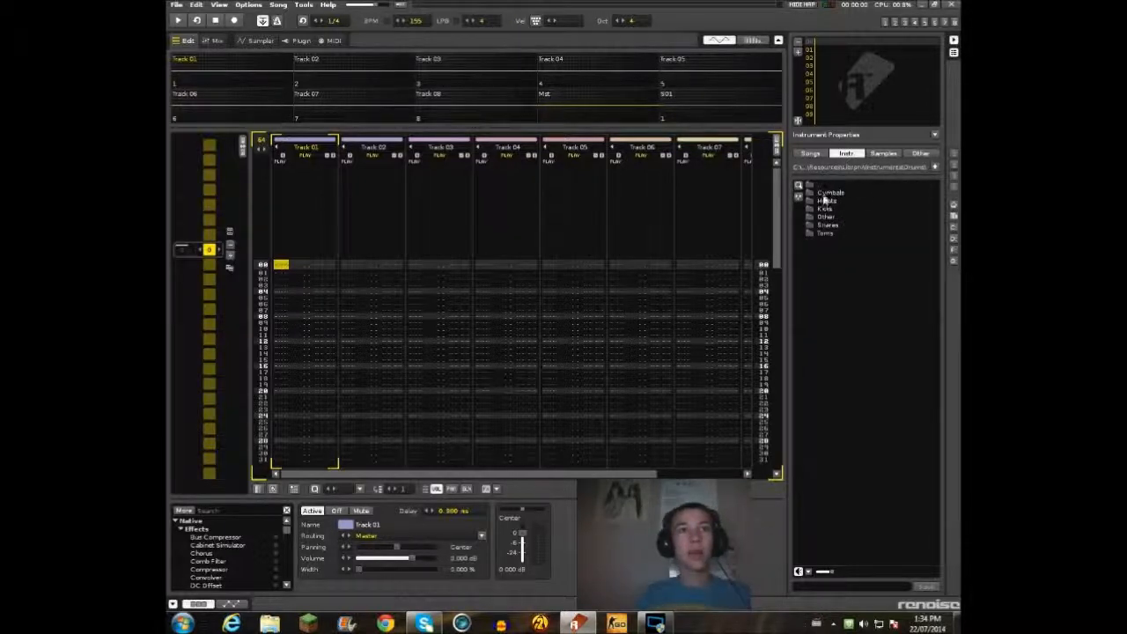
{"action": "left_click", "coordinate": [885, 154]}
{"action": "left_click", "coordinate": [846, 154]}
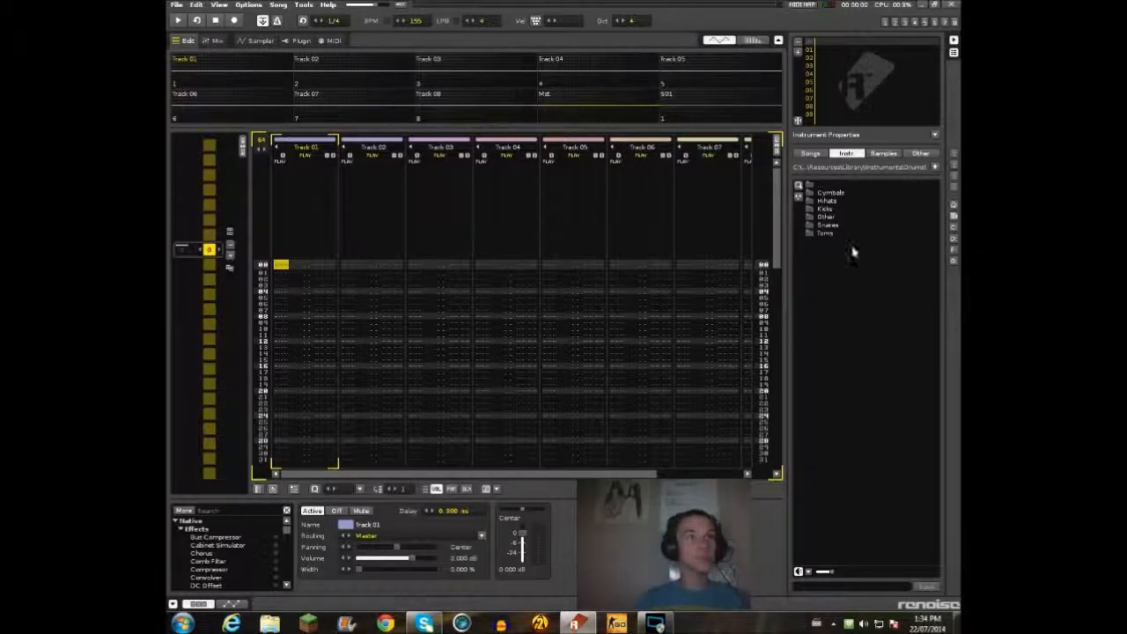
{"action": "double_click", "coordinate": [830, 211]}
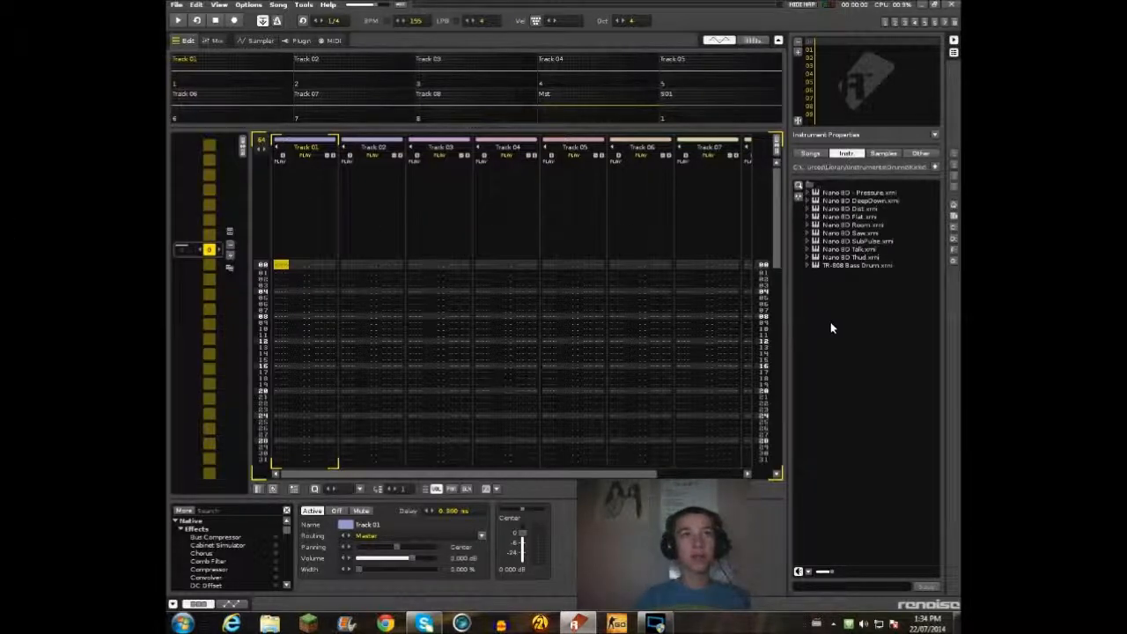
{"action": "double_click", "coordinate": [847, 193]}
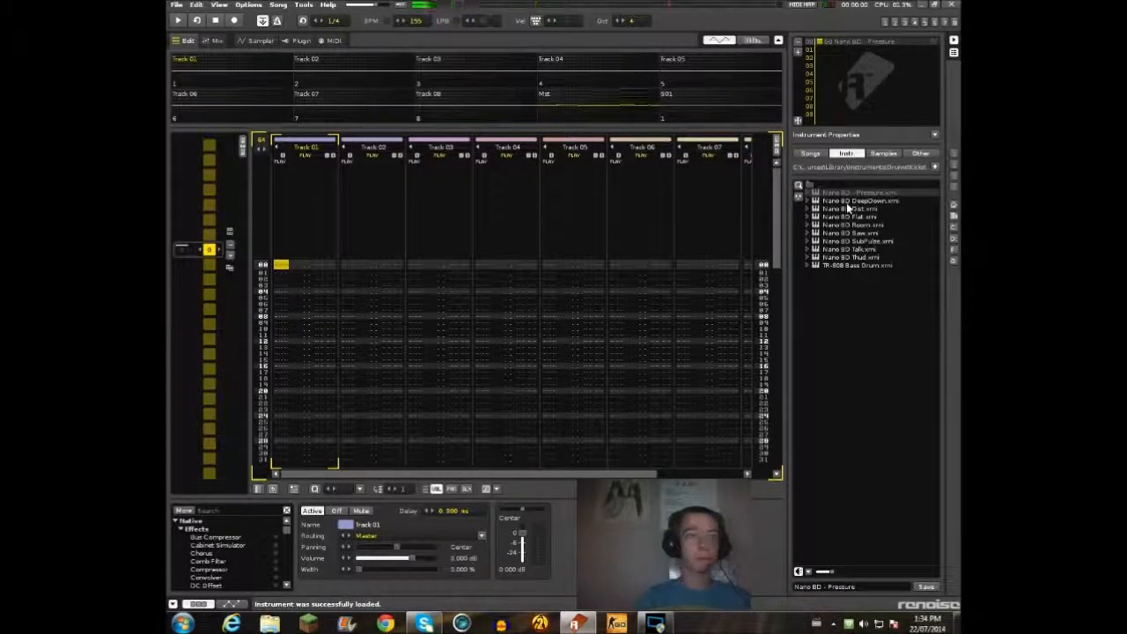
- Adjust the system's speaker volume and dismiss the volume control
{"action": "left_click", "coordinate": [865, 621]}
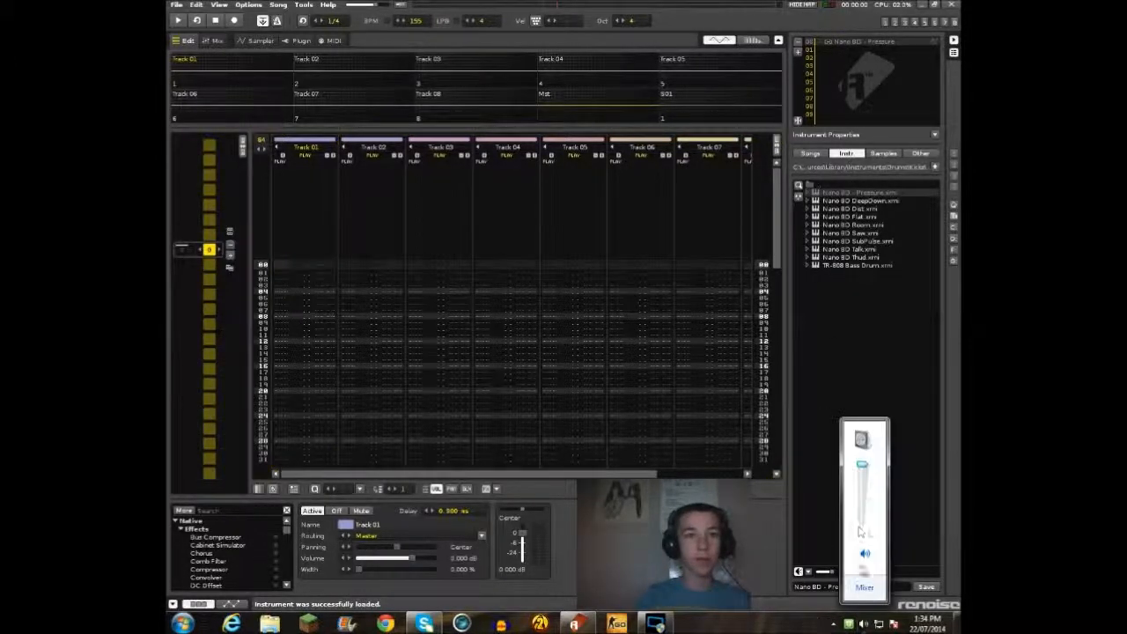
{"action": "left_click", "coordinate": [863, 469]}
{"action": "left_click", "coordinate": [839, 462]}
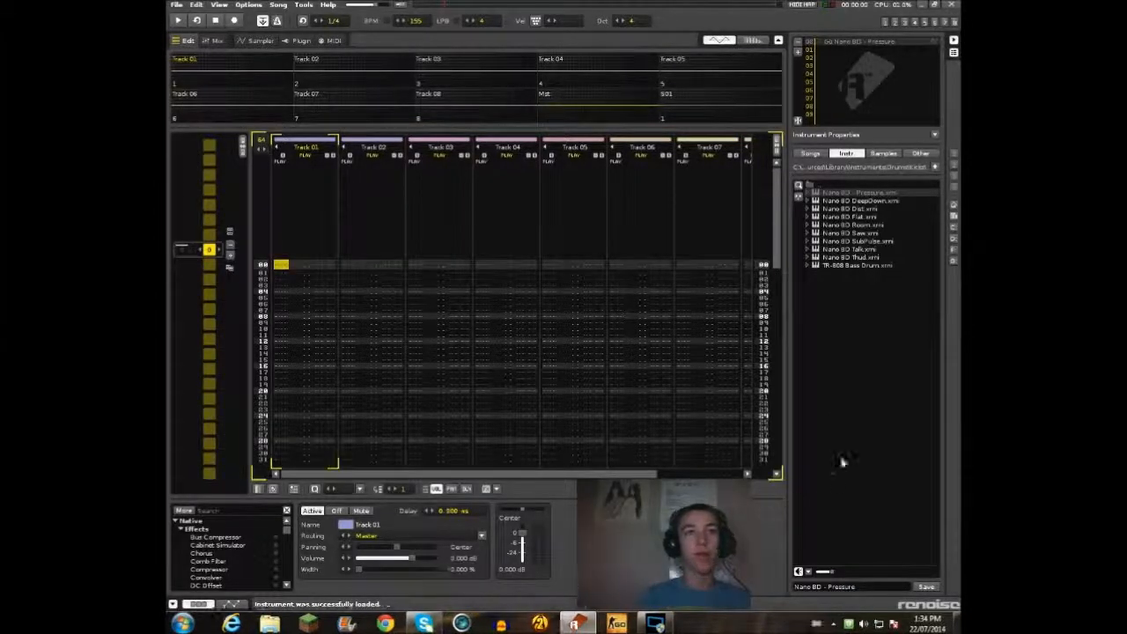
- Audition the DeepDown, Room, Saw, SubPulse, Talk, Thud and TR-808 Bass Drum kick instruments one after another
{"action": "double_click", "coordinate": [888, 201]}
{"action": "double_click", "coordinate": [885, 224]}
{"action": "double_click", "coordinate": [895, 234]}
{"action": "double_click", "coordinate": [897, 241]}
{"action": "double_click", "coordinate": [898, 250]}
{"action": "double_click", "coordinate": [900, 257]}
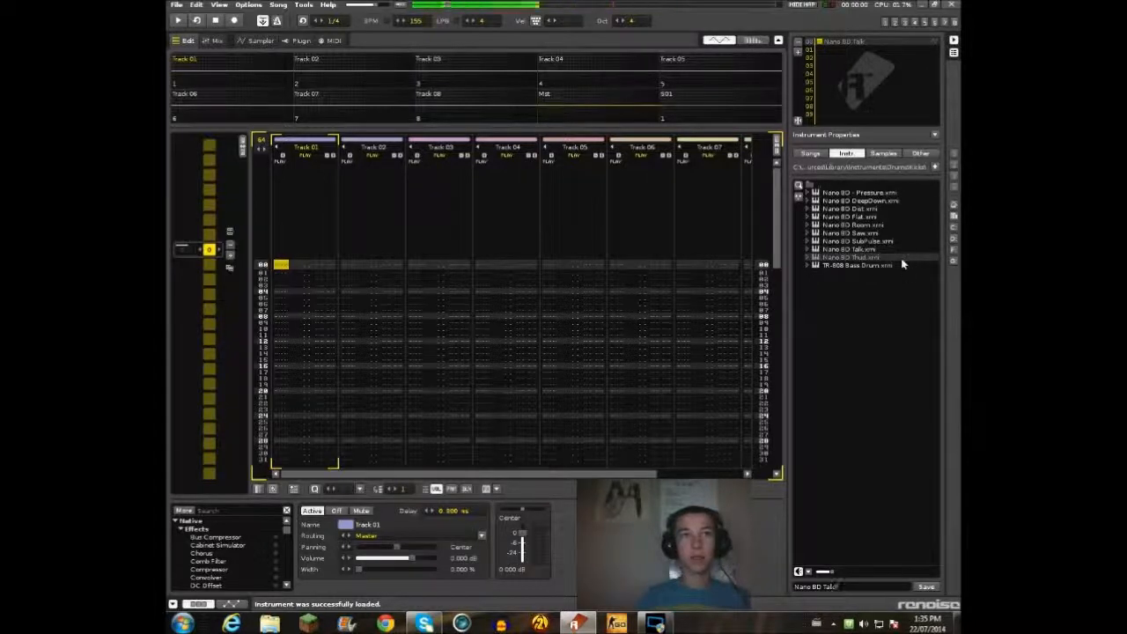
{"action": "double_click", "coordinate": [902, 265]}
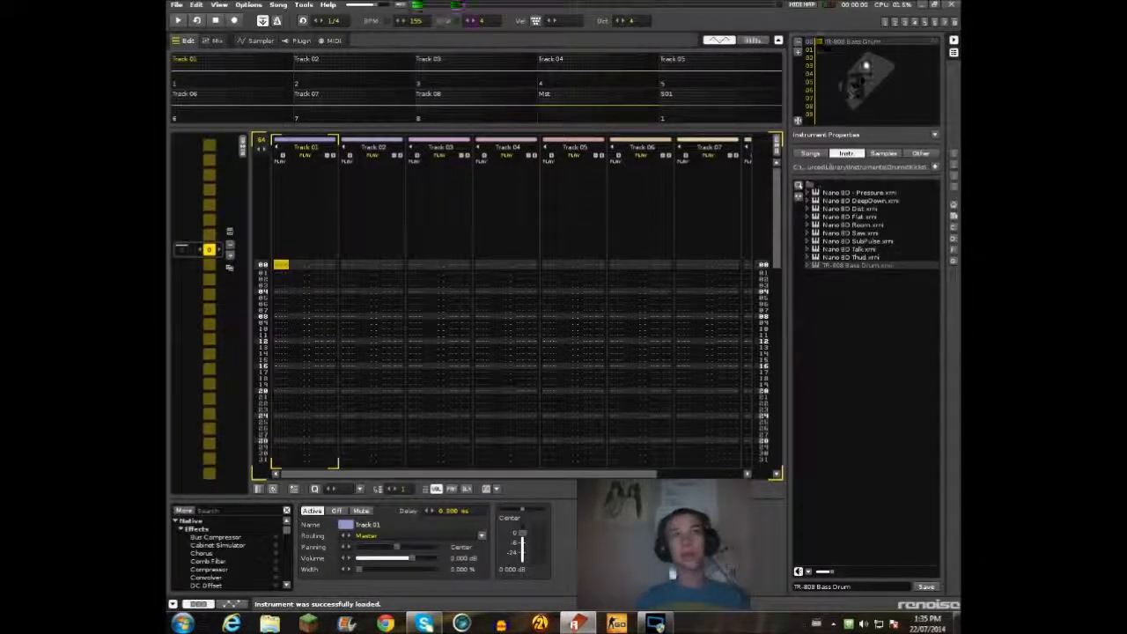
- Try Nano BD DeepDown once more, then load Nano BD Flat as the kick instrument
{"action": "double_click", "coordinate": [877, 200]}
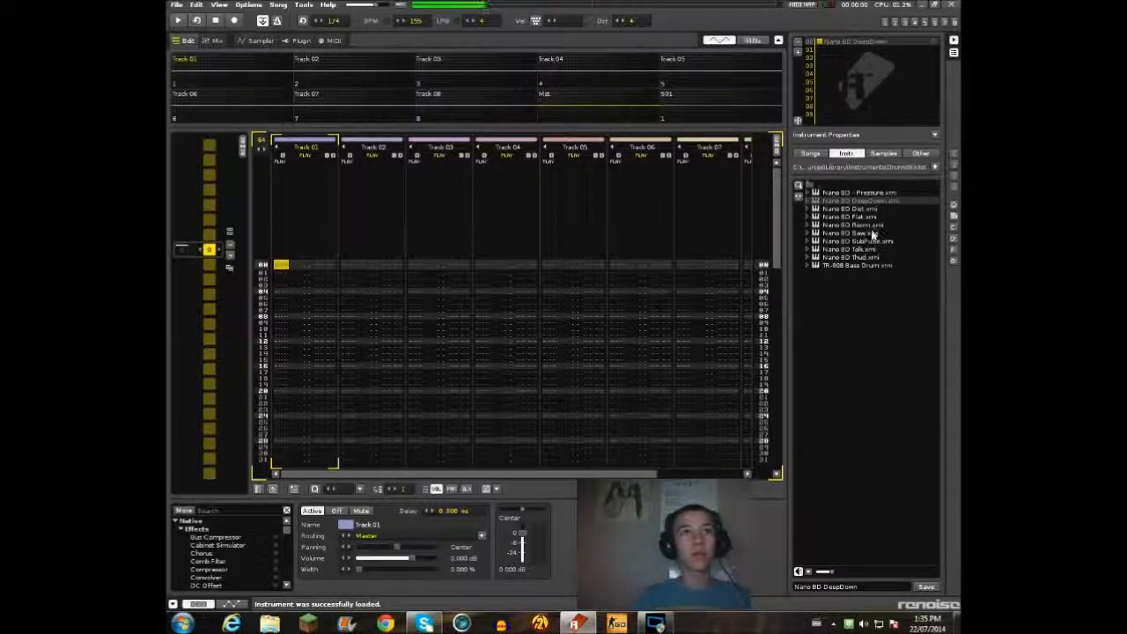
{"action": "double_click", "coordinate": [867, 217]}
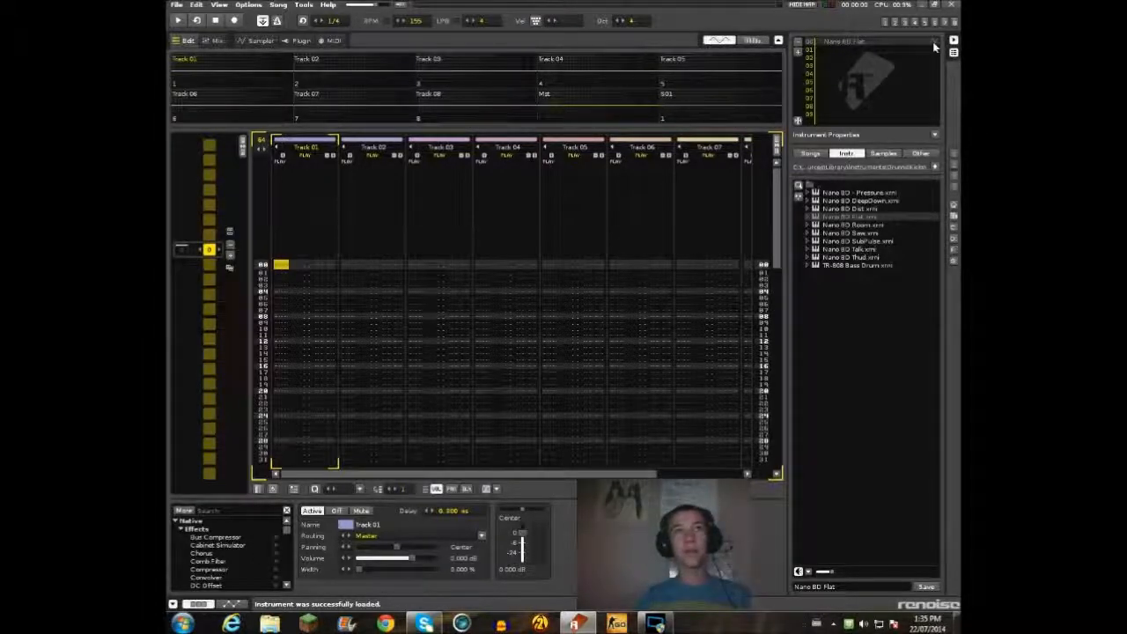
- Glance at the mixer and plugin views, then open the Nano BD Flat instrument in the sampler
{"action": "left_click", "coordinate": [214, 42]}
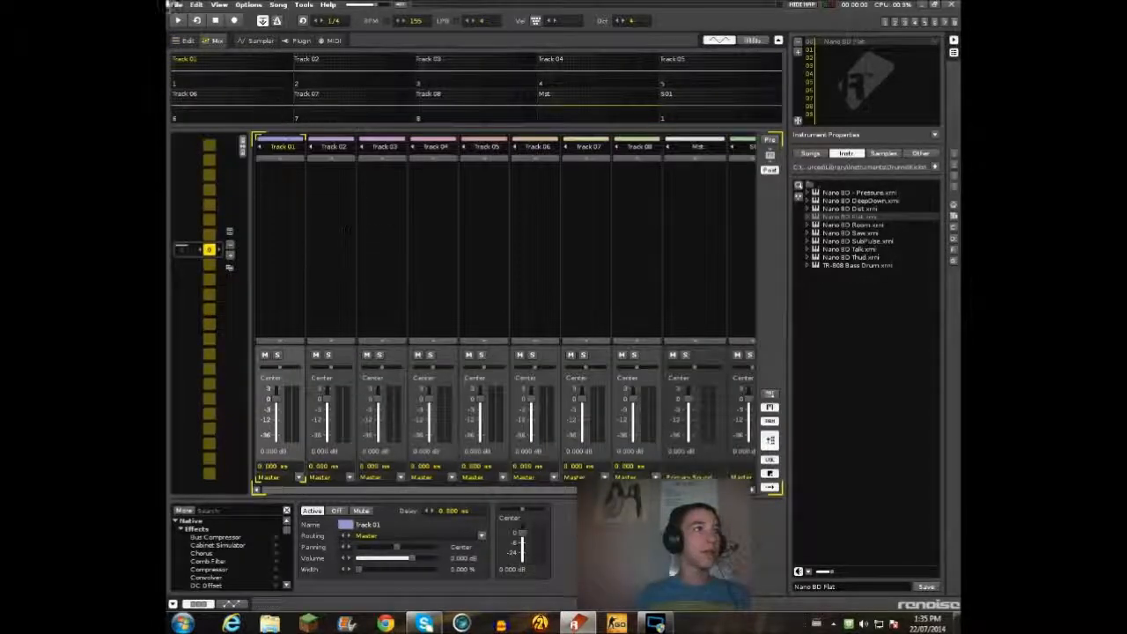
{"action": "left_click", "coordinate": [298, 41]}
{"action": "left_click", "coordinate": [264, 41]}
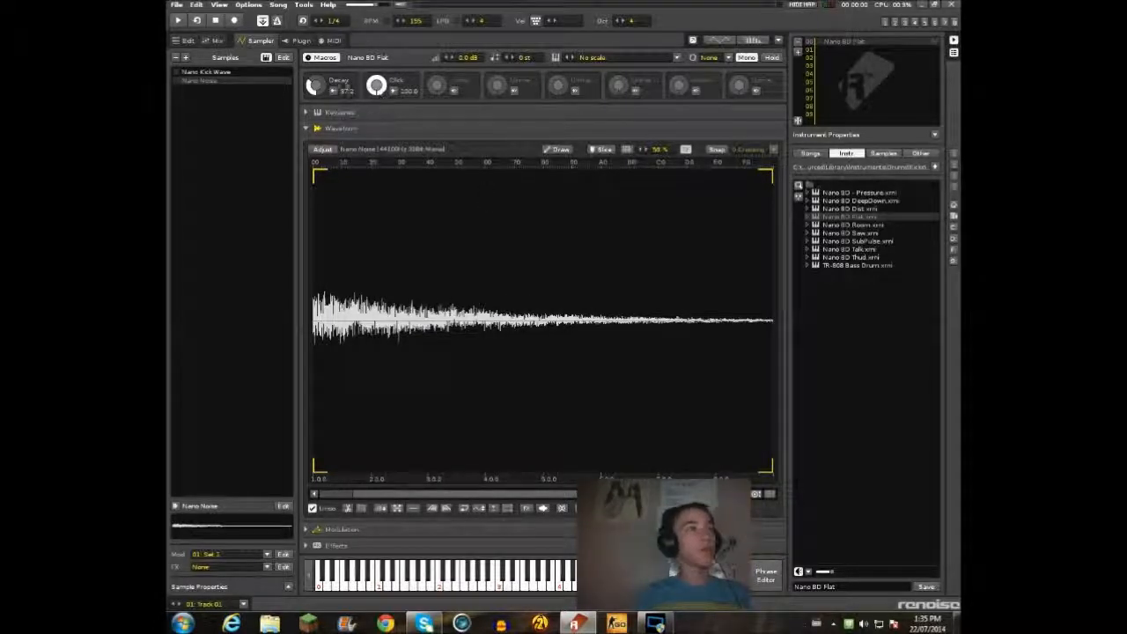
- Raise the kick's Decay macro to 58.0 and play a note to hear it
{"action": "left_click_drag", "start_coordinate": [317, 88], "coordinate": [196, 32]}
{"action": "key", "text": "space"}
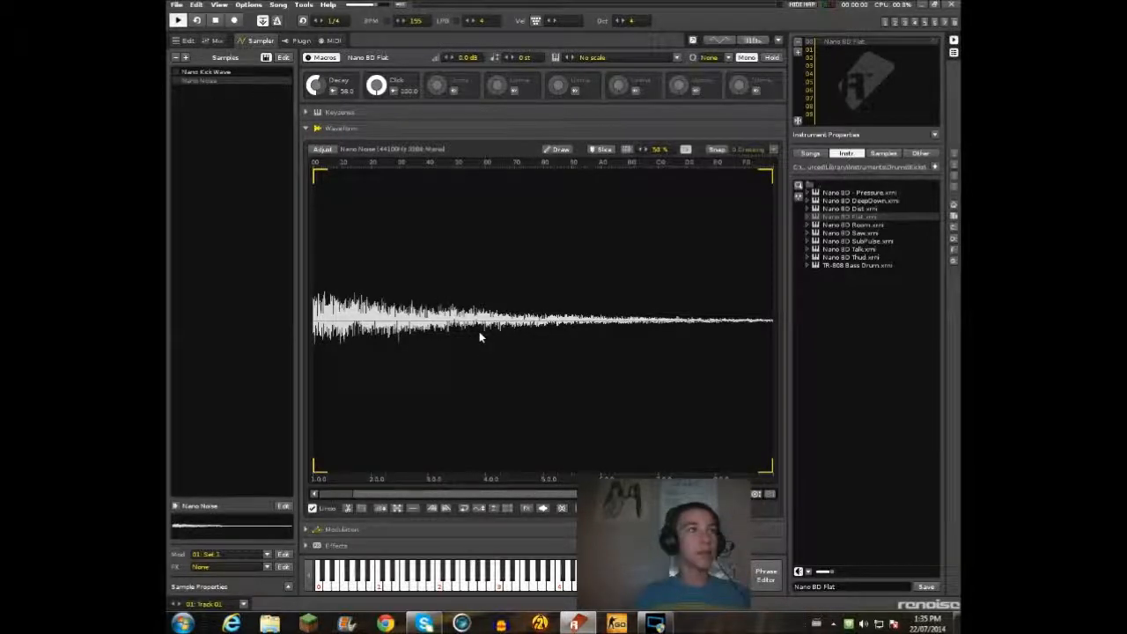
{"action": "key", "text": "space"}
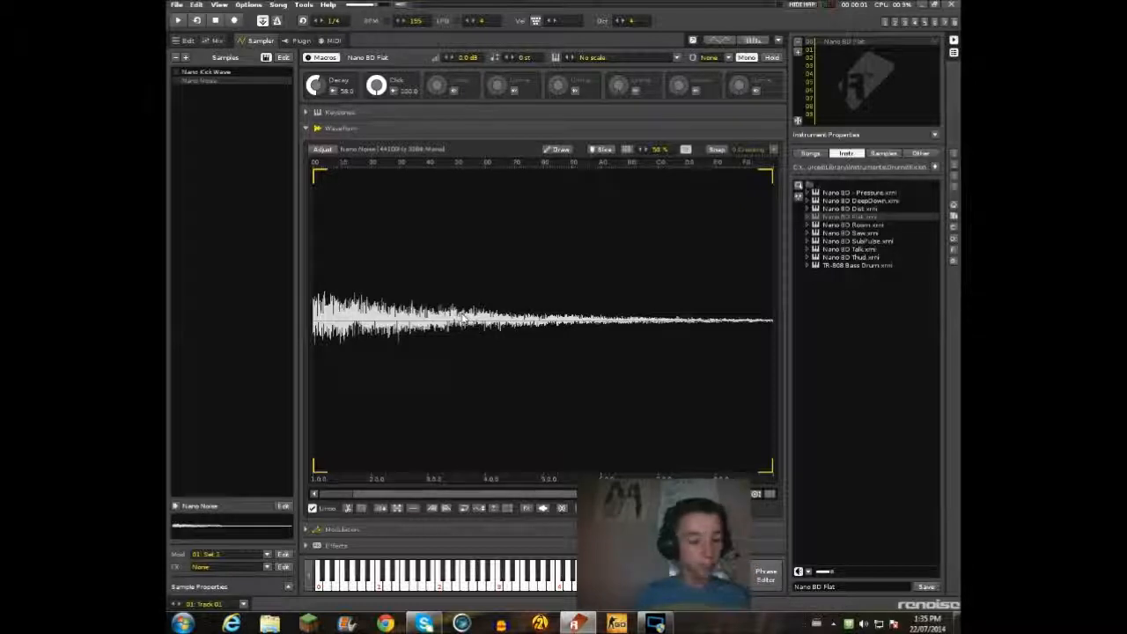
{"action": "key", "text": "z"}
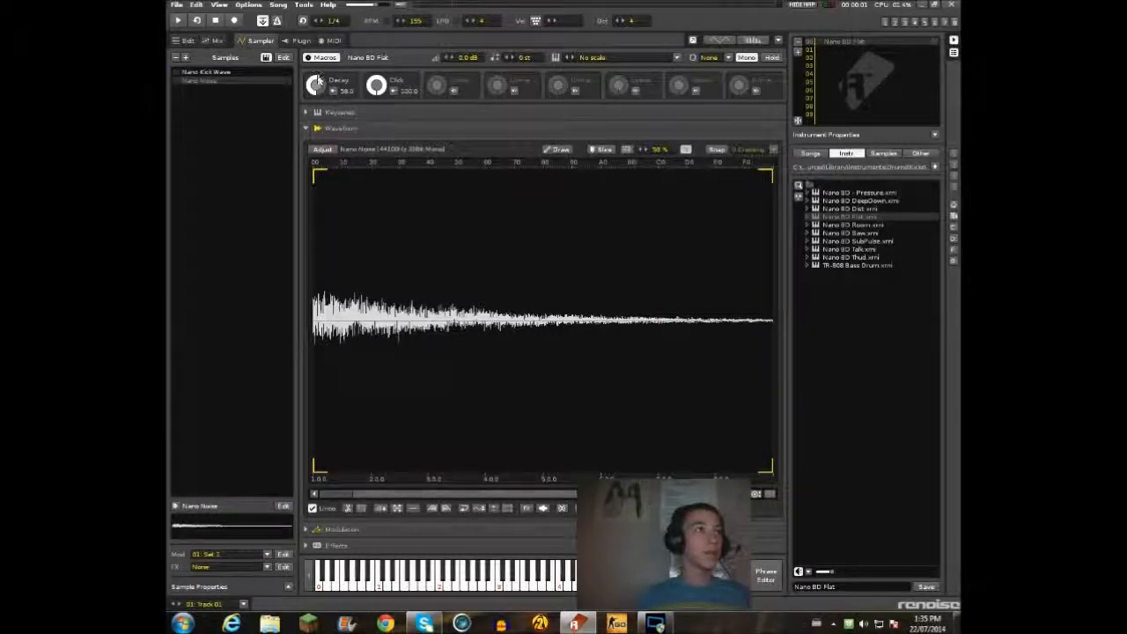
- Lower the kick's Decay macro to about 37 and play the note to check the sound
{"action": "left_click_drag", "start_coordinate": [316, 85], "coordinate": [315, 126]}
{"action": "key", "text": "z"}
{"action": "key", "text": "z"}
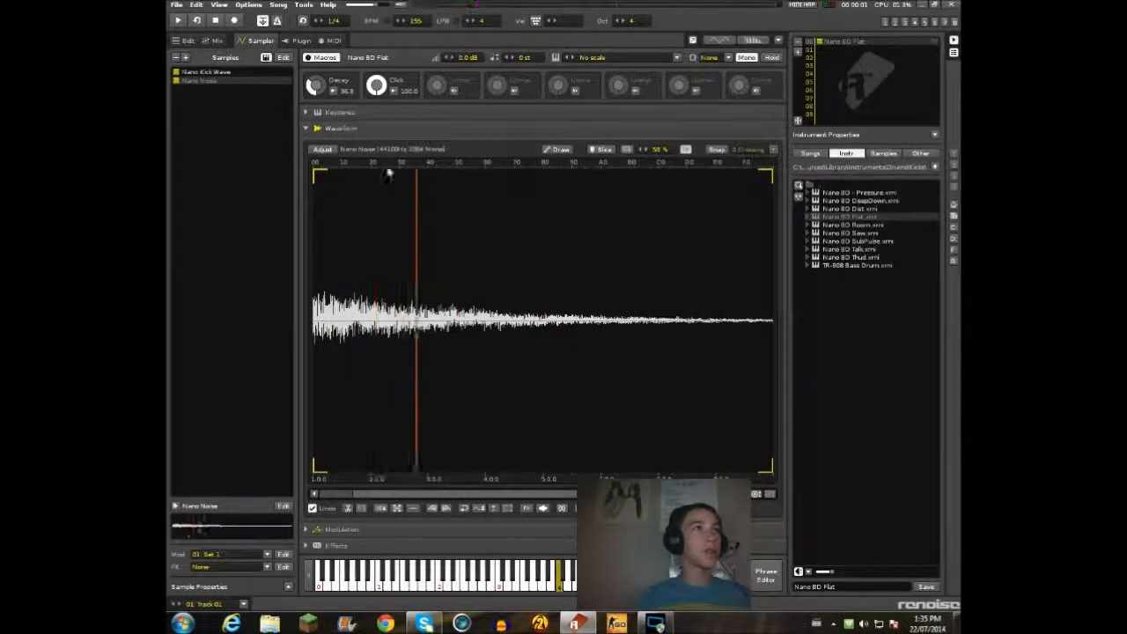
{"action": "mouse_move", "coordinate": [394, 94]}
{"action": "left_mouse_down"}
{"action": "mouse_move", "coordinate": [394, 136]}
{"action": "mouse_move", "coordinate": [394, 94]}
{"action": "left_mouse_up"}
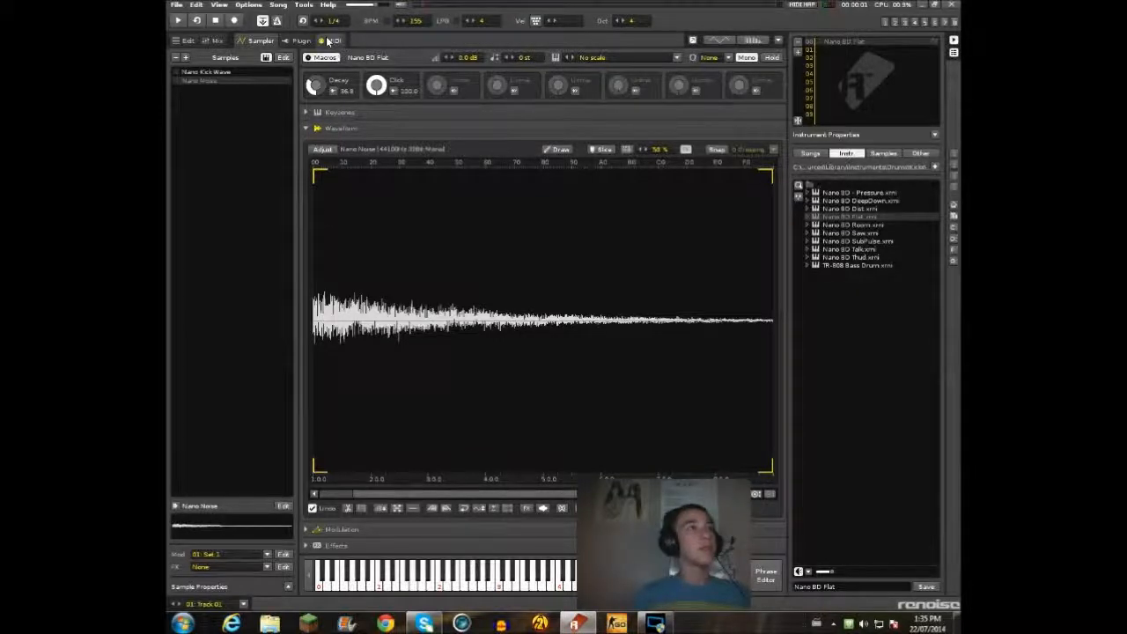
- View the instrument's MIDI and plugin settings and the mixer, then return to the pattern editor
{"action": "left_click", "coordinate": [334, 40]}
{"action": "left_click", "coordinate": [300, 41]}
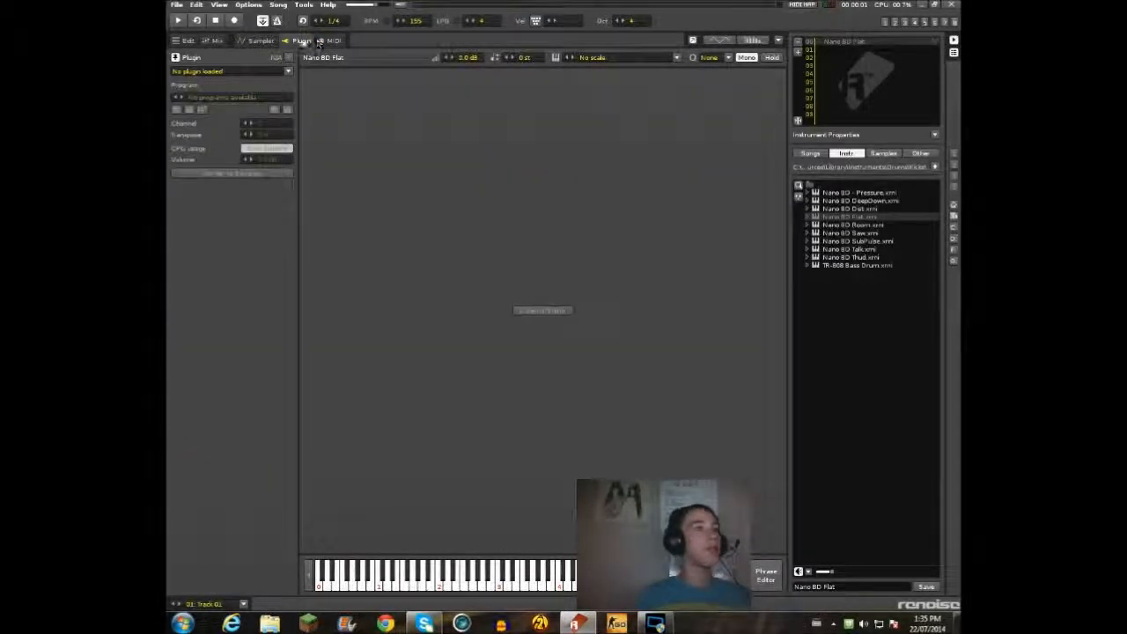
{"action": "left_click", "coordinate": [204, 42]}
{"action": "left_click", "coordinate": [188, 41]}
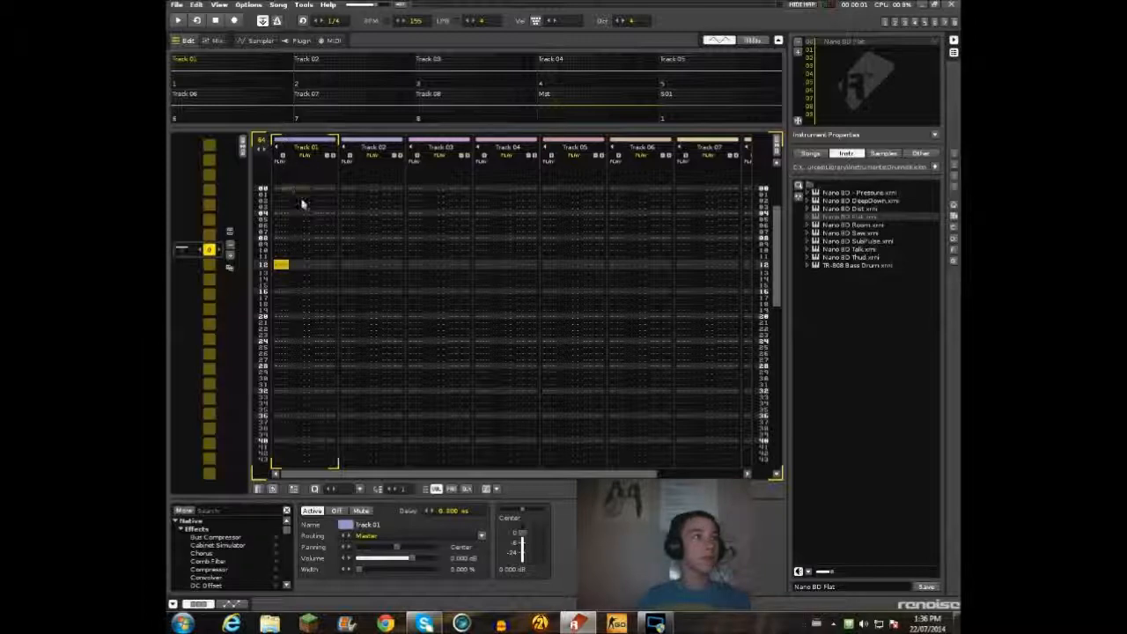
- Enable edit mode with an edit step of 8 and enter a C-4 kick on line 00 of Track 01
{"action": "key", "text": "Home"}
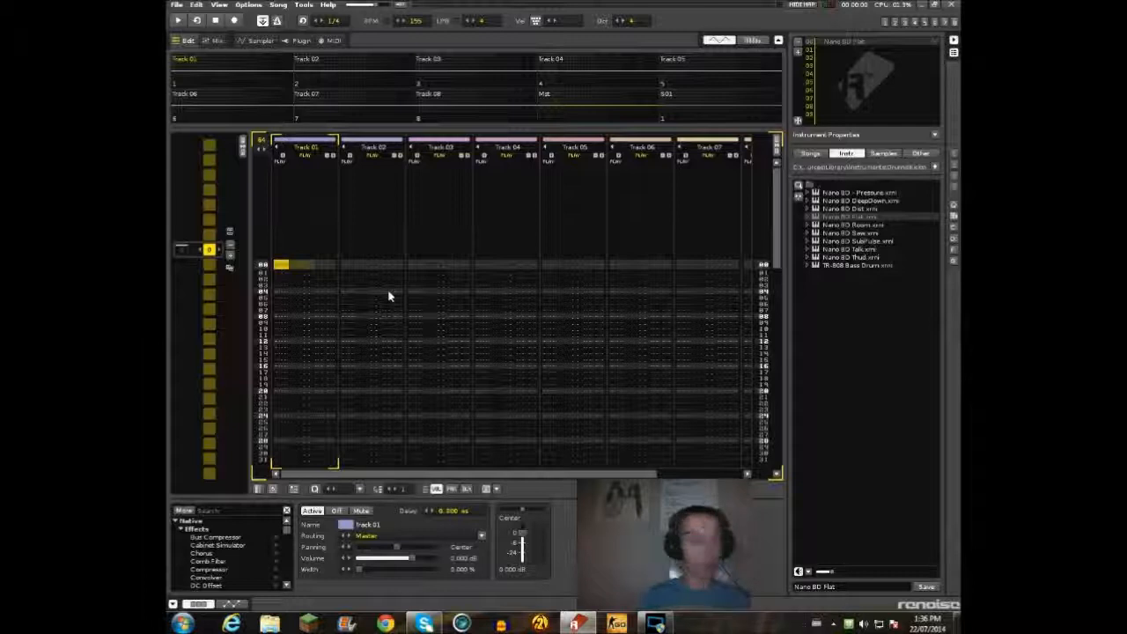
{"action": "key", "text": "Escape"}
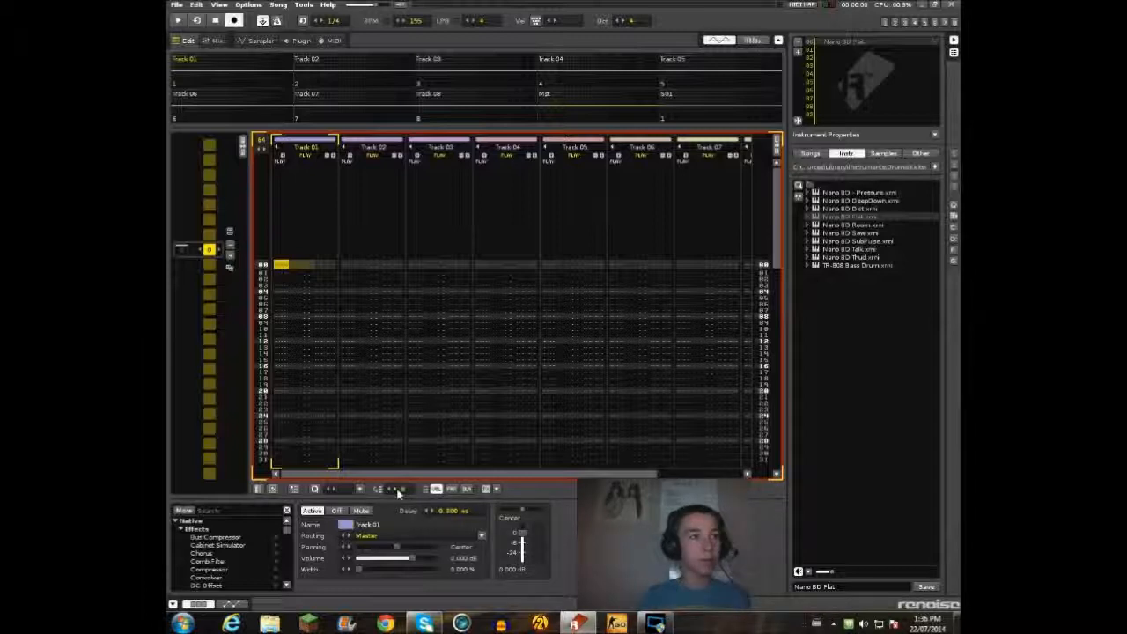
{"action": "key", "text": "z"}
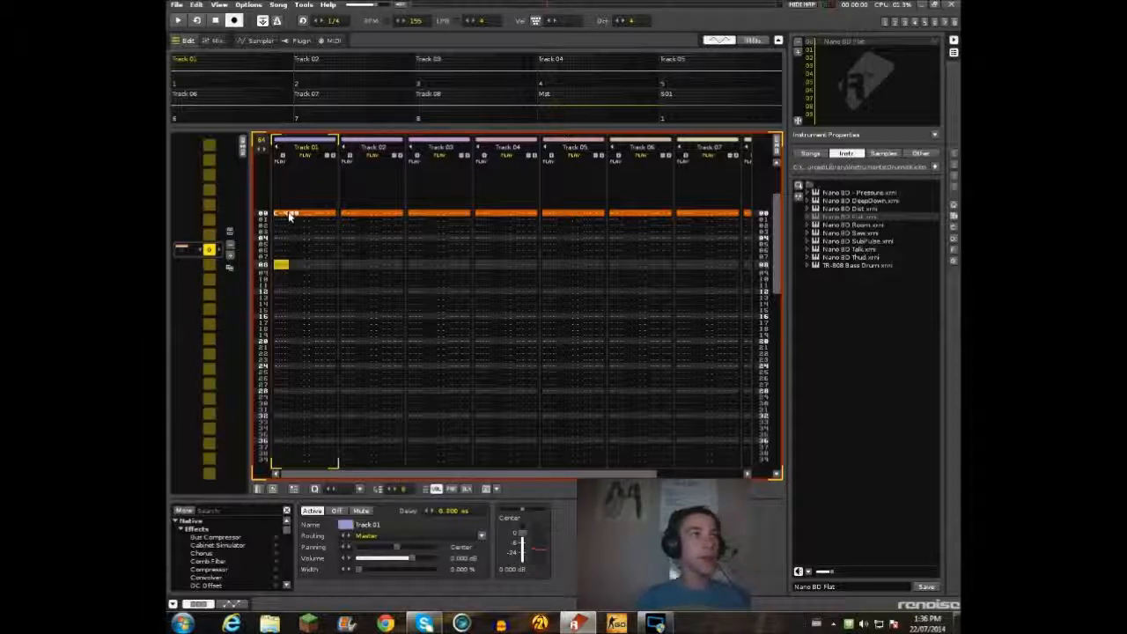
- Fill the rest of Track 01's pattern with C-4 kick notes on every eighth line from line 08
{"action": "key", "text": "space"}
{"action": "key", "text": "z"}
{"action": "key", "text": "z"}
{"action": "key", "text": "z"}
{"action": "key", "text": "z"}
{"action": "key", "text": "z"}
{"action": "key", "text": "z"}
{"action": "key", "text": "z"}
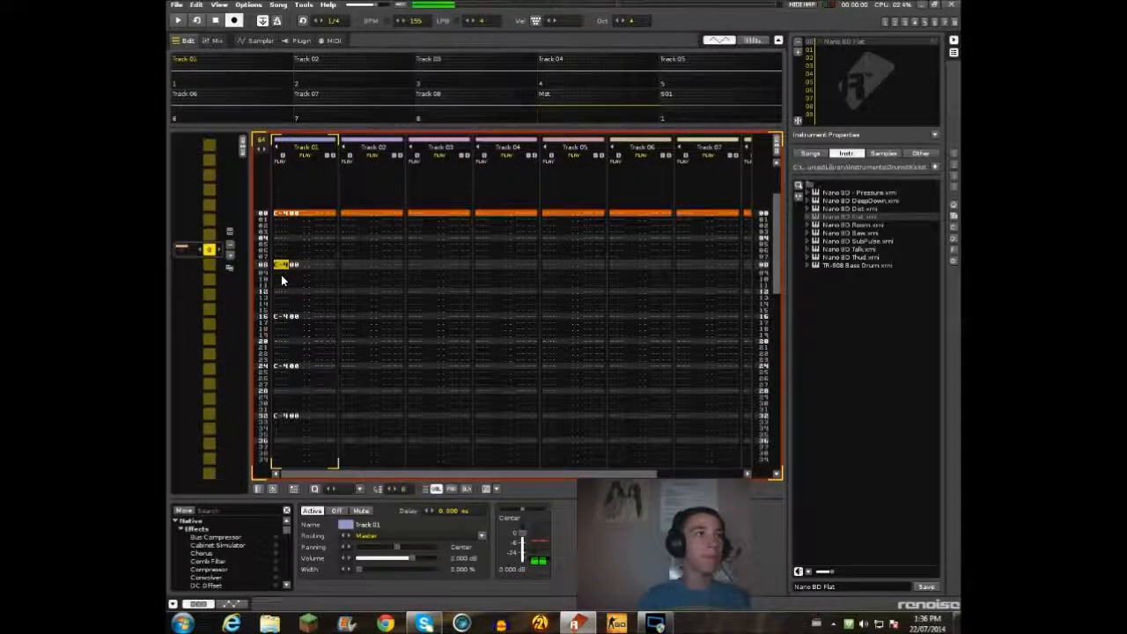
- Complete the C-4 kicks on every eighth line of Track 01 and play the pattern from line 00
{"action": "key", "text": "z"}
{"action": "key", "text": "z"}
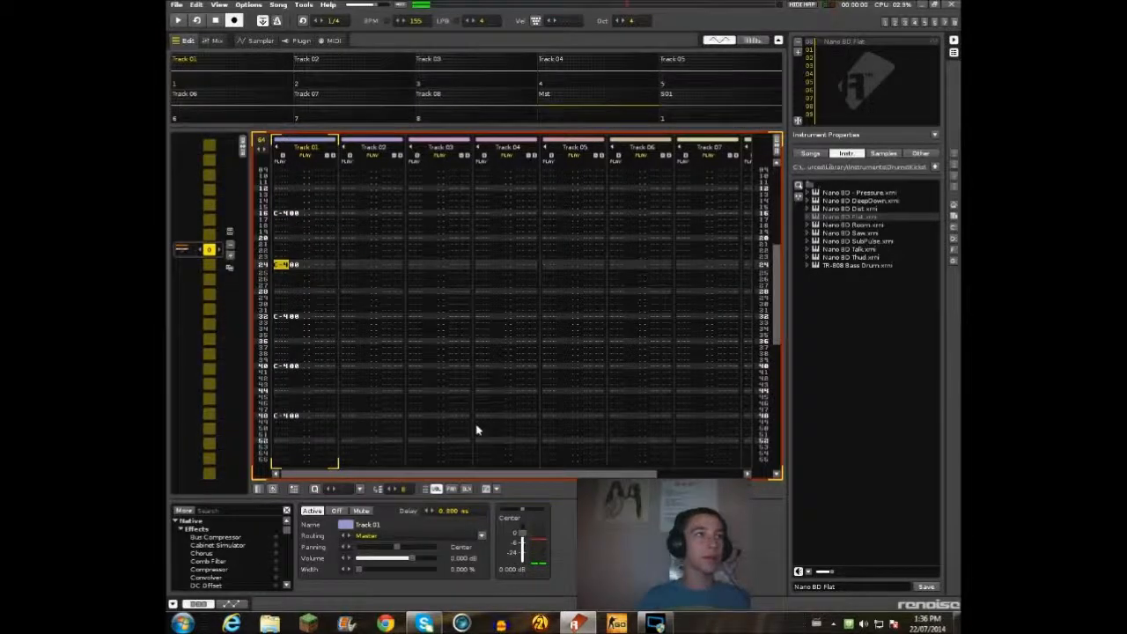
{"action": "scroll", "coordinate": [467, 395], "scroll_direction": "up", "scroll_amount": 12}
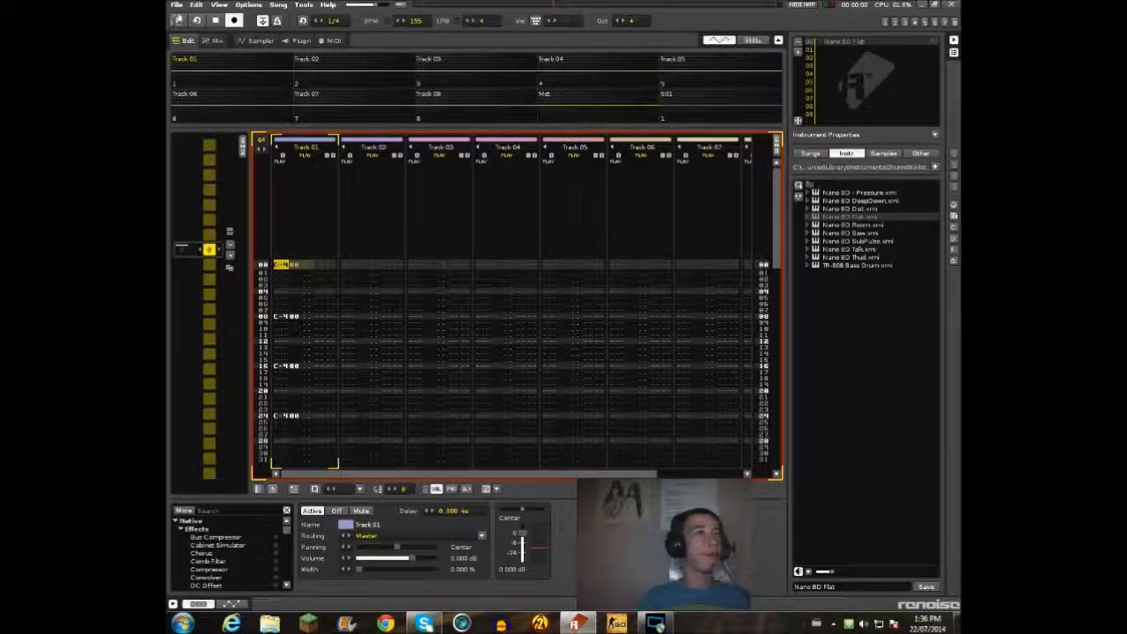
{"action": "left_click", "coordinate": [177, 20]}
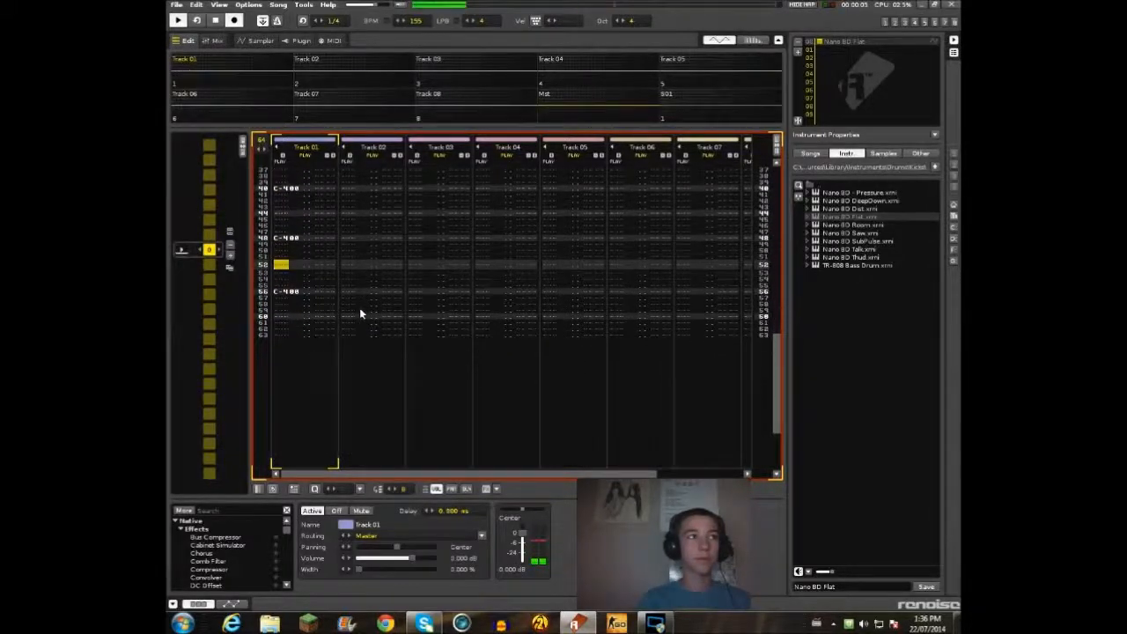
{"action": "key", "text": "space"}
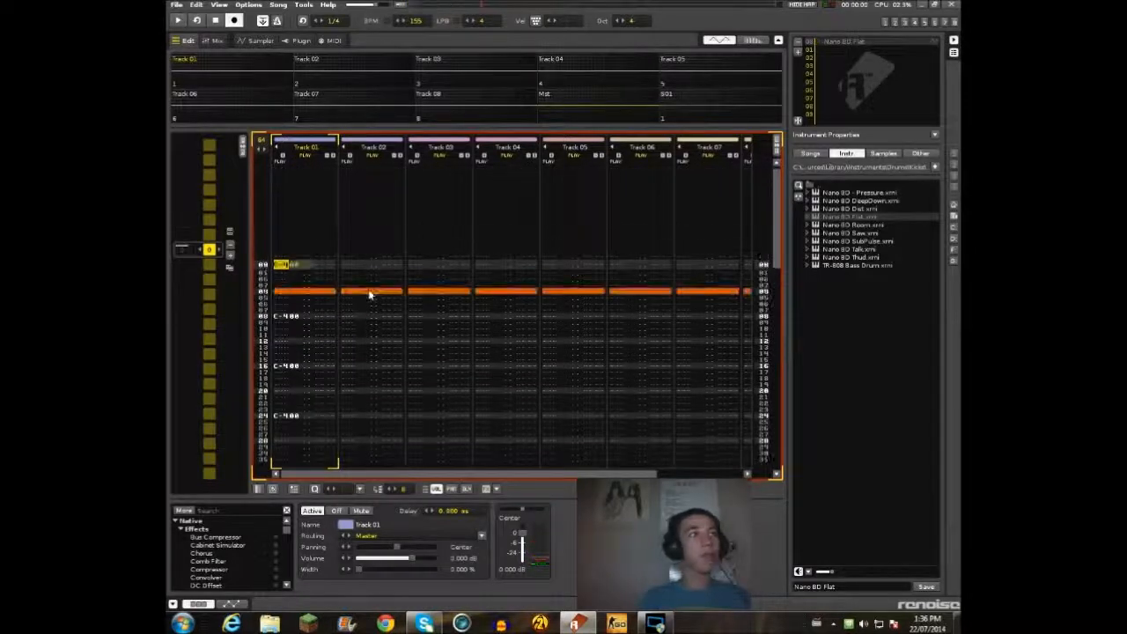
{"action": "scroll", "coordinate": [393, 256], "scroll_direction": "down", "scroll_amount": 2}
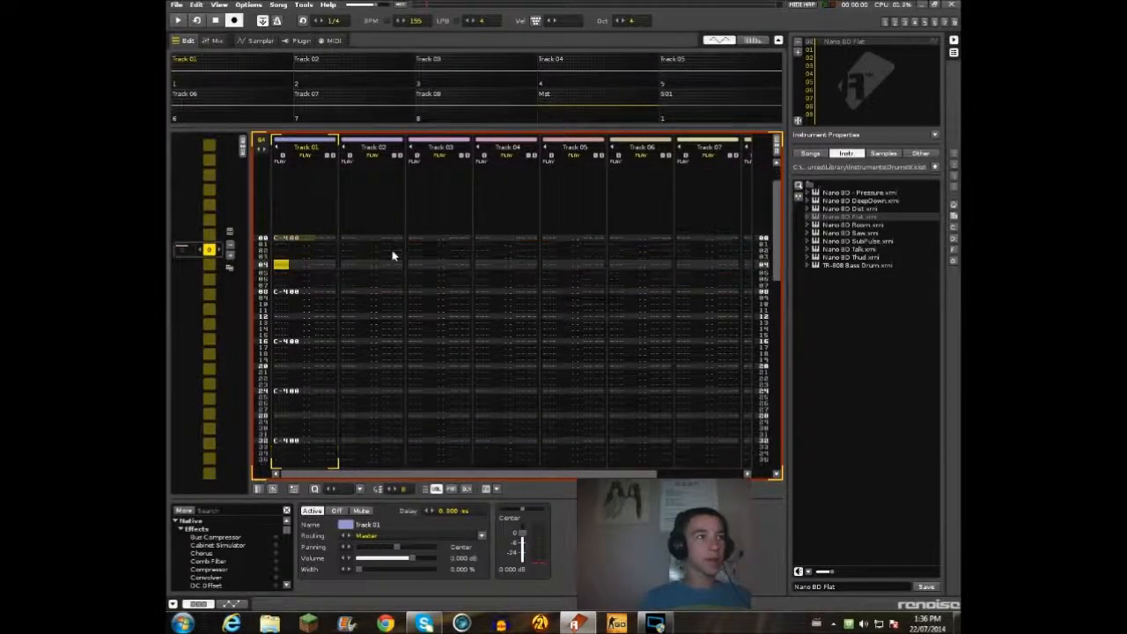
- Open the drum library's Other folder, select the empty instrument slot 01 and return to the pattern editor
{"action": "left_click", "coordinate": [935, 167]}
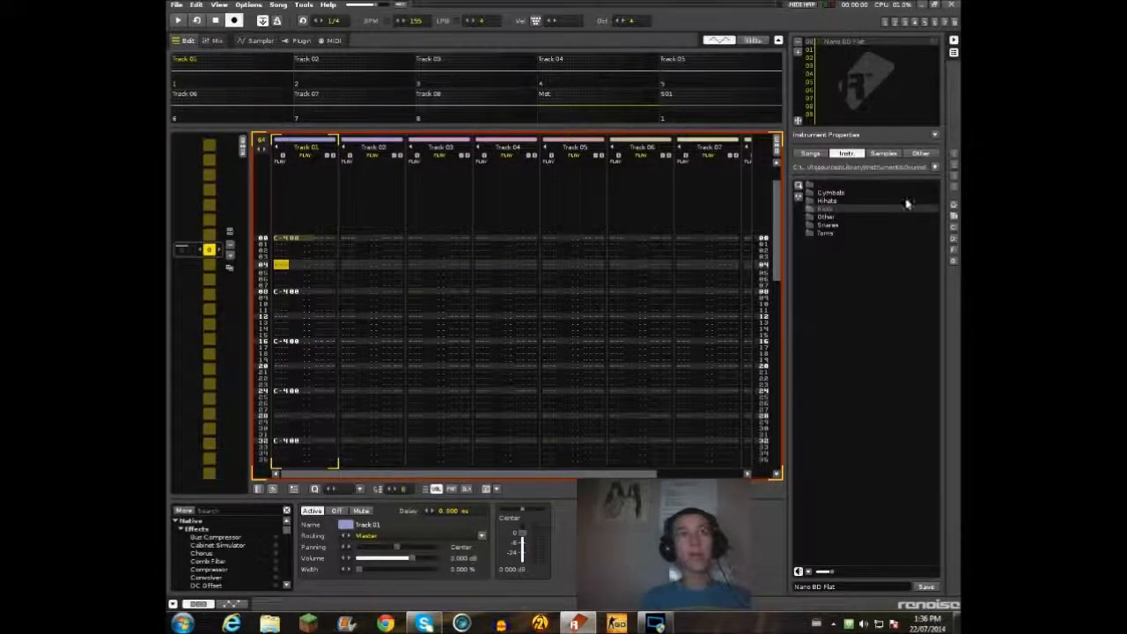
{"action": "double_click", "coordinate": [859, 217]}
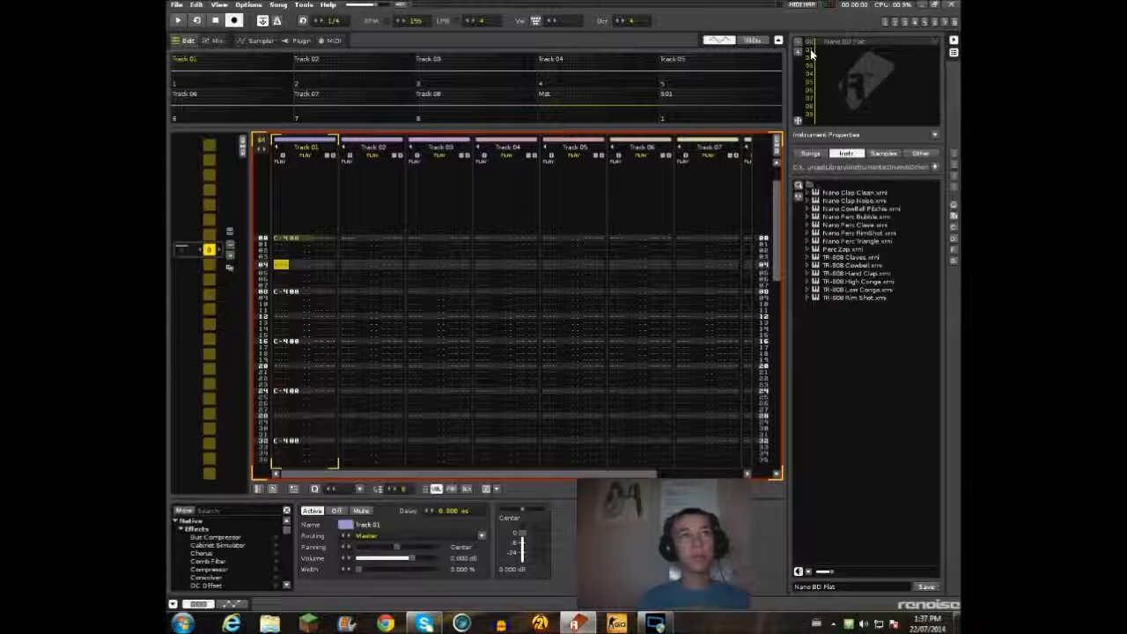
{"action": "left_click", "coordinate": [812, 57]}
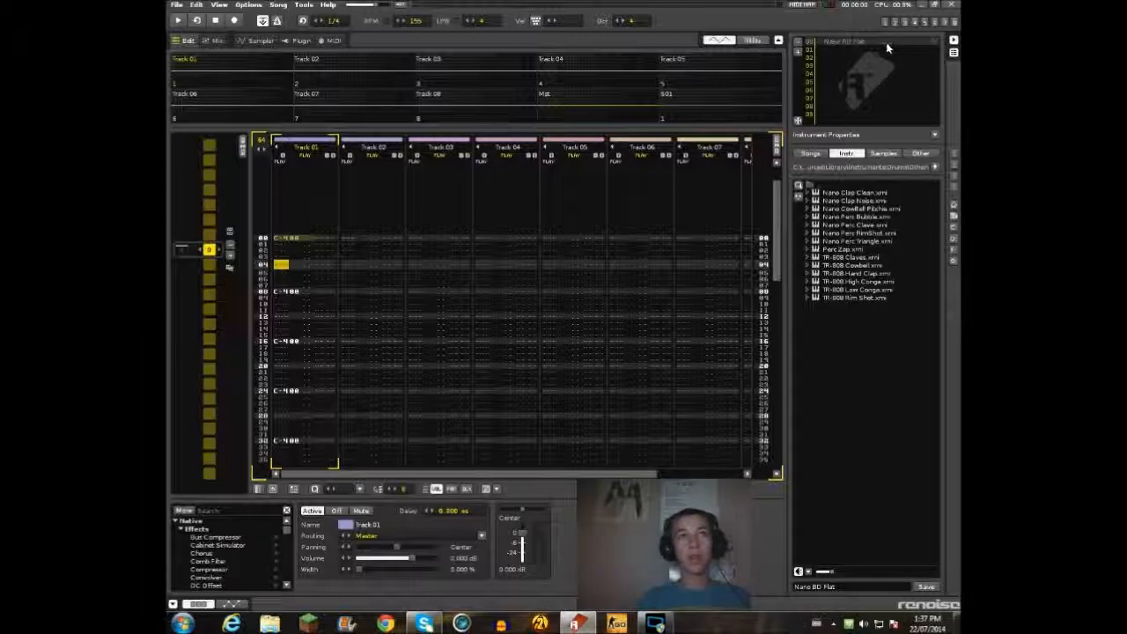
{"action": "double_click", "coordinate": [812, 53]}
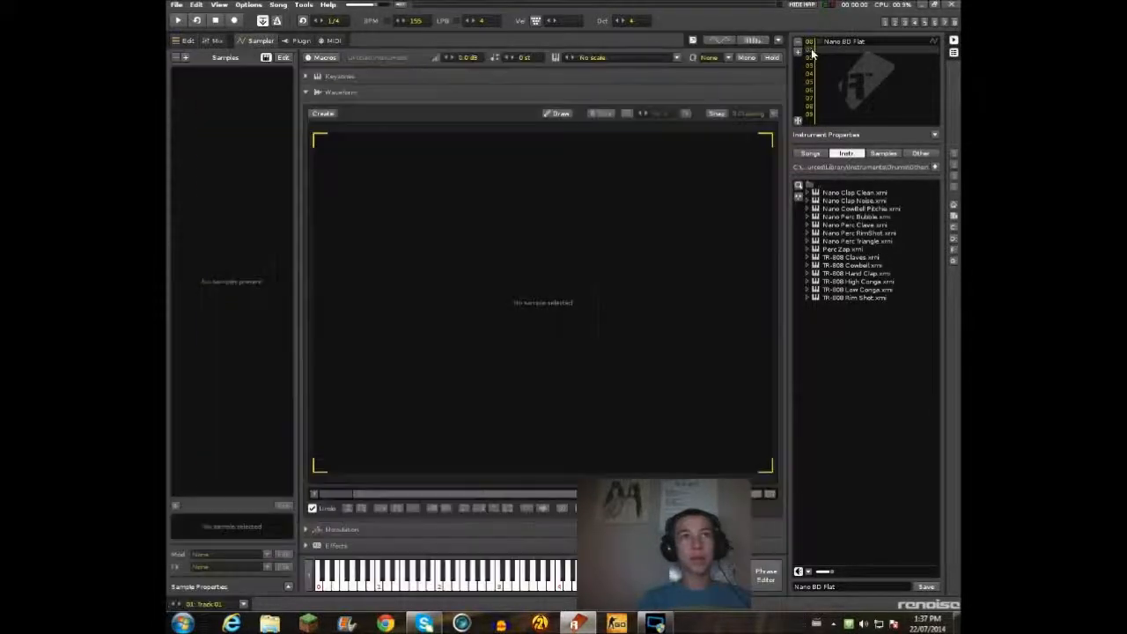
{"action": "left_click", "coordinate": [187, 41]}
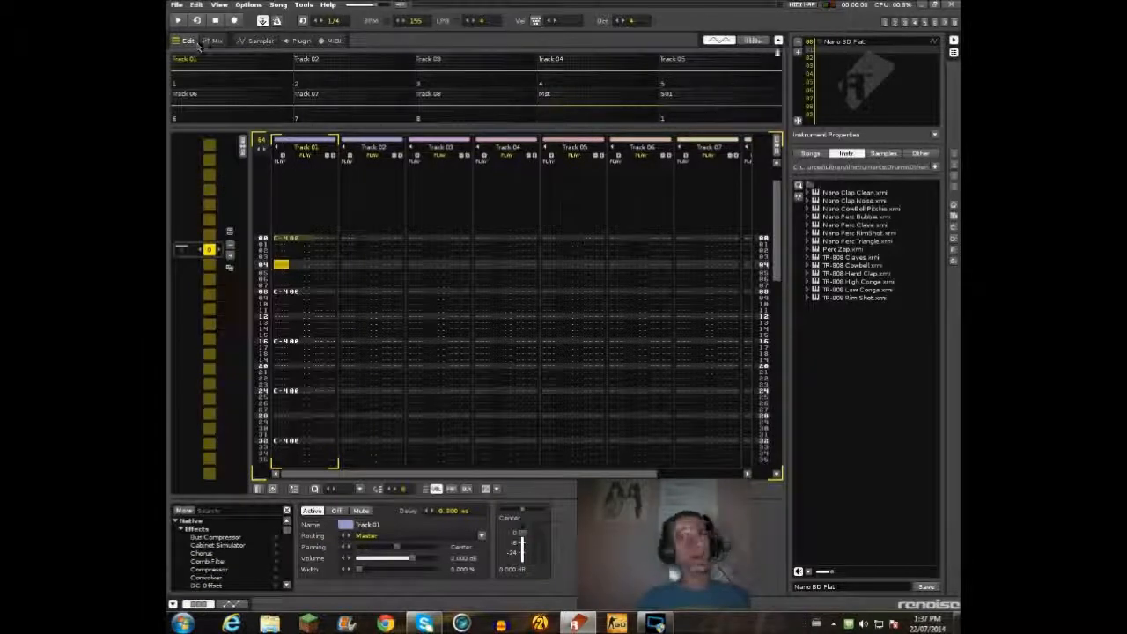
- Audition Nano Clap Clean and Nano Clap Noise, and load TR-808 Hand Clap into instrument slot 01
{"action": "double_click", "coordinate": [866, 193]}
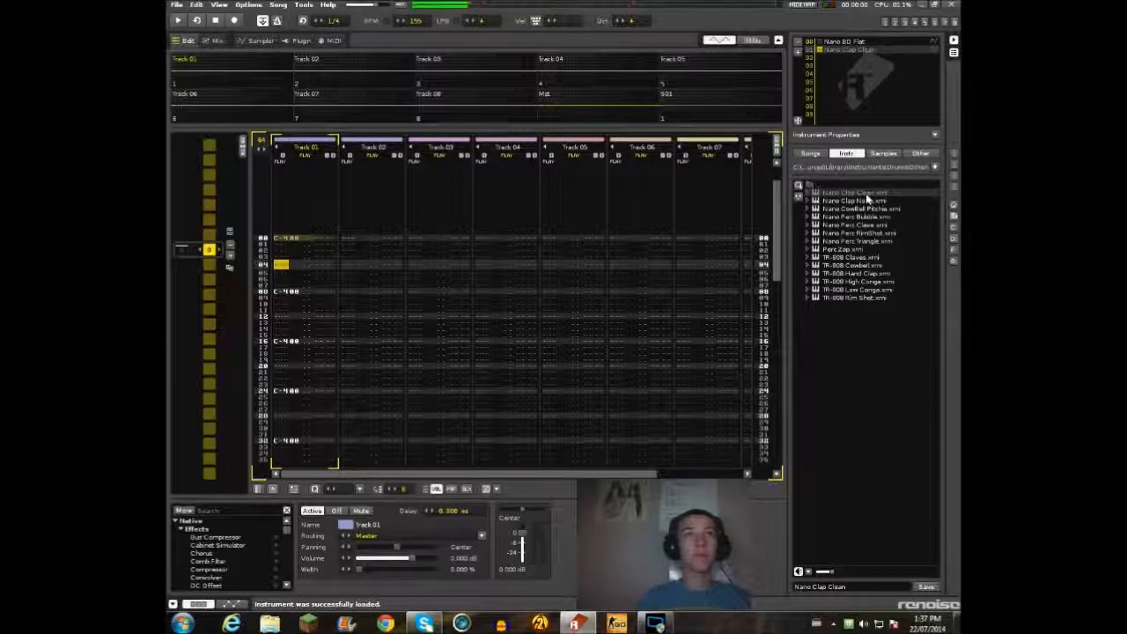
{"action": "double_click", "coordinate": [868, 201]}
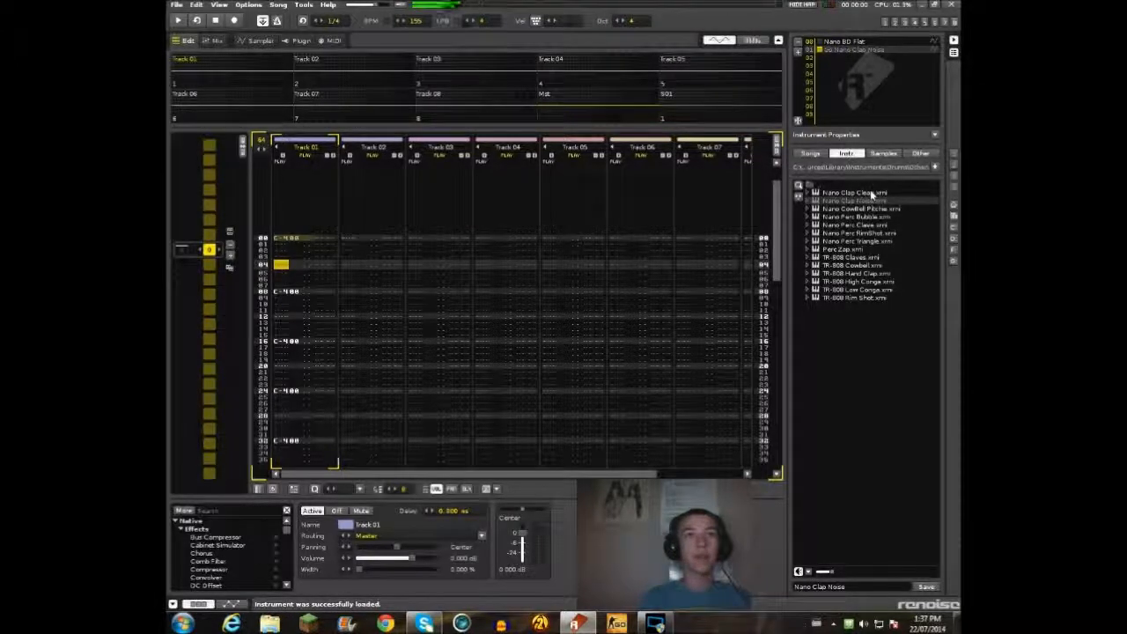
{"action": "double_click", "coordinate": [870, 192]}
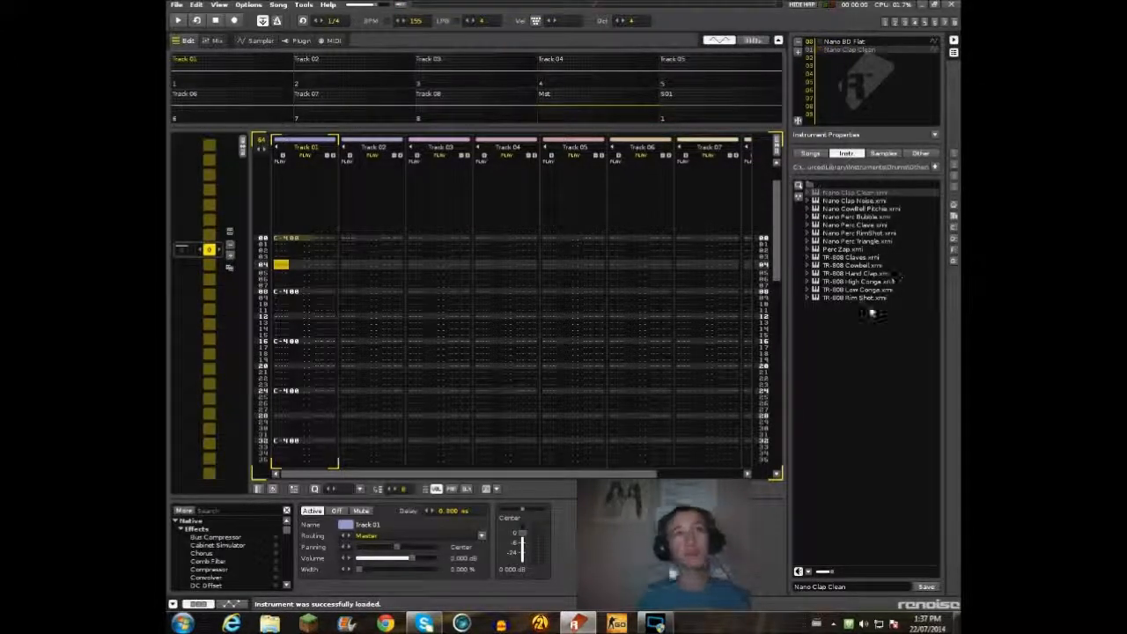
{"action": "double_click", "coordinate": [877, 282]}
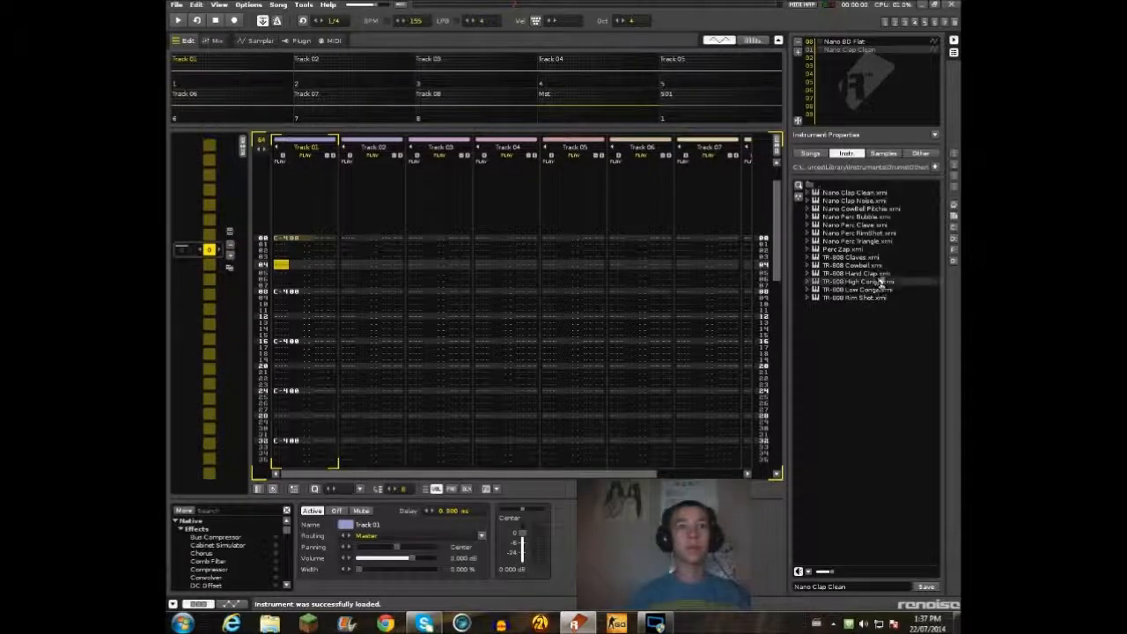
{"action": "double_click", "coordinate": [881, 273]}
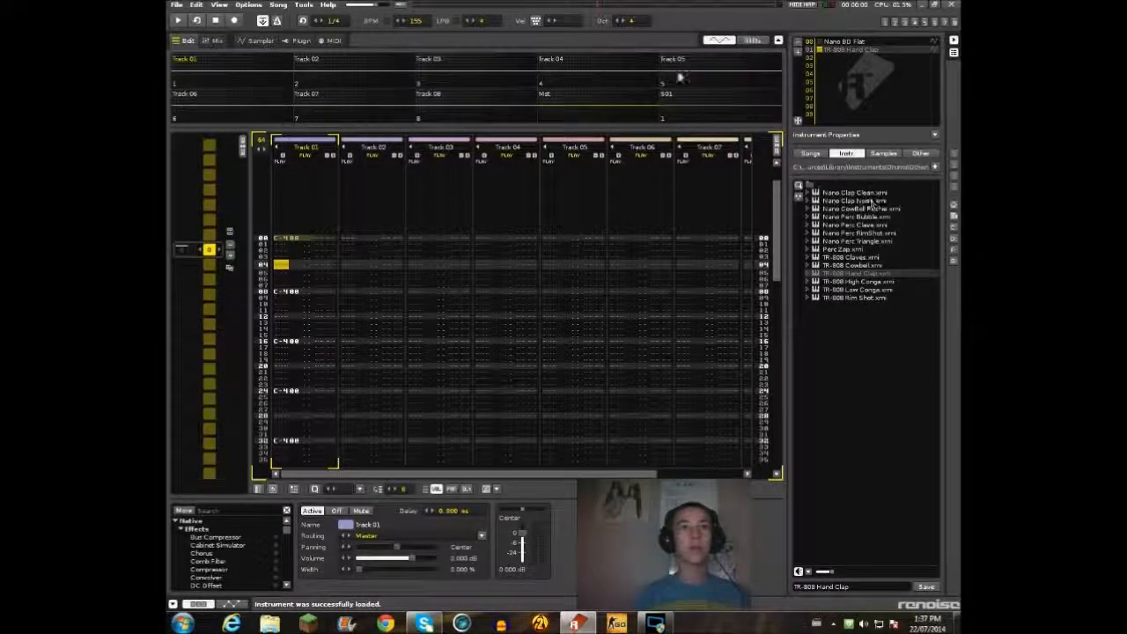
- Enable edit mode and enter C-4 claps on every eighth line of Track 01, starting at line 04
{"action": "key", "text": "Escape"}
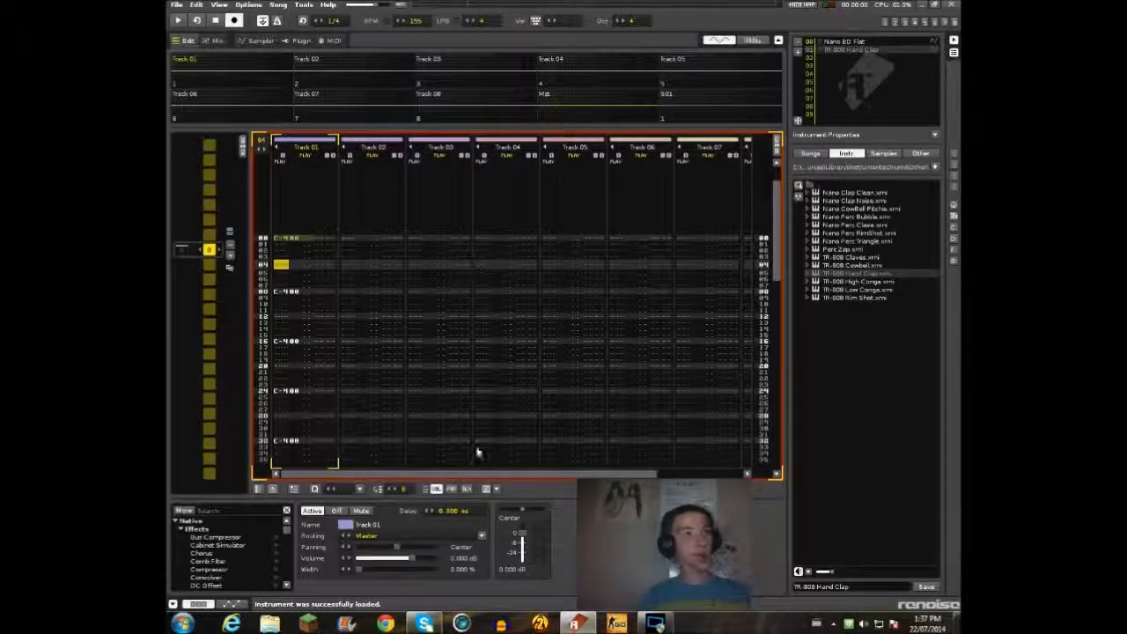
{"action": "key", "text": "space"}
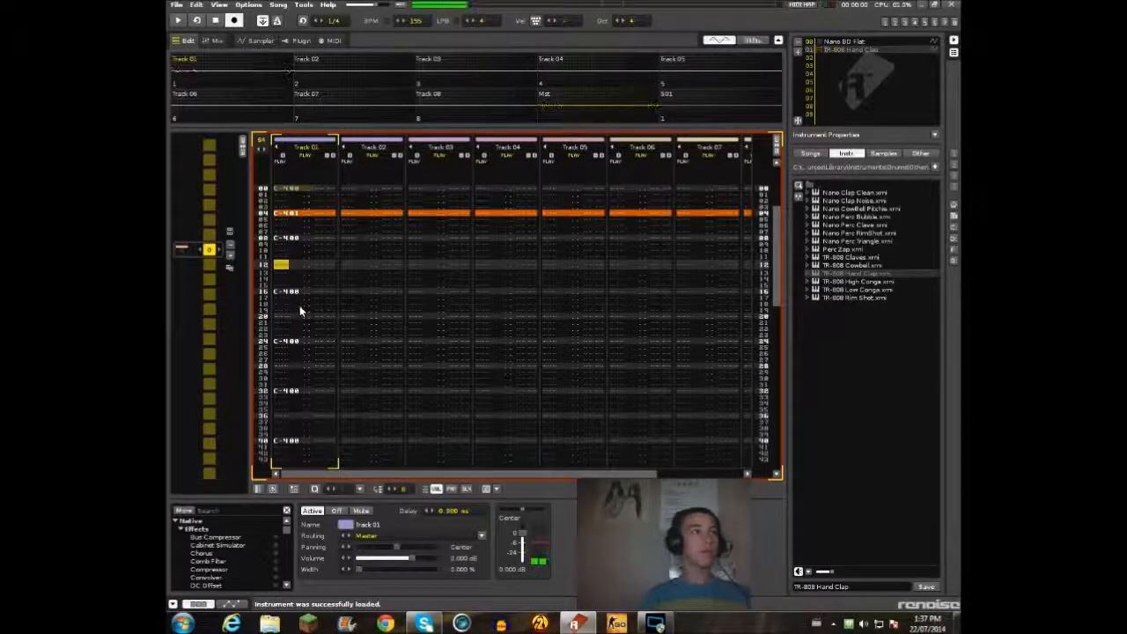
{"action": "key", "text": "z"}
{"action": "key", "text": "z"}
{"action": "key", "text": "z"}
{"action": "key", "text": "z"}
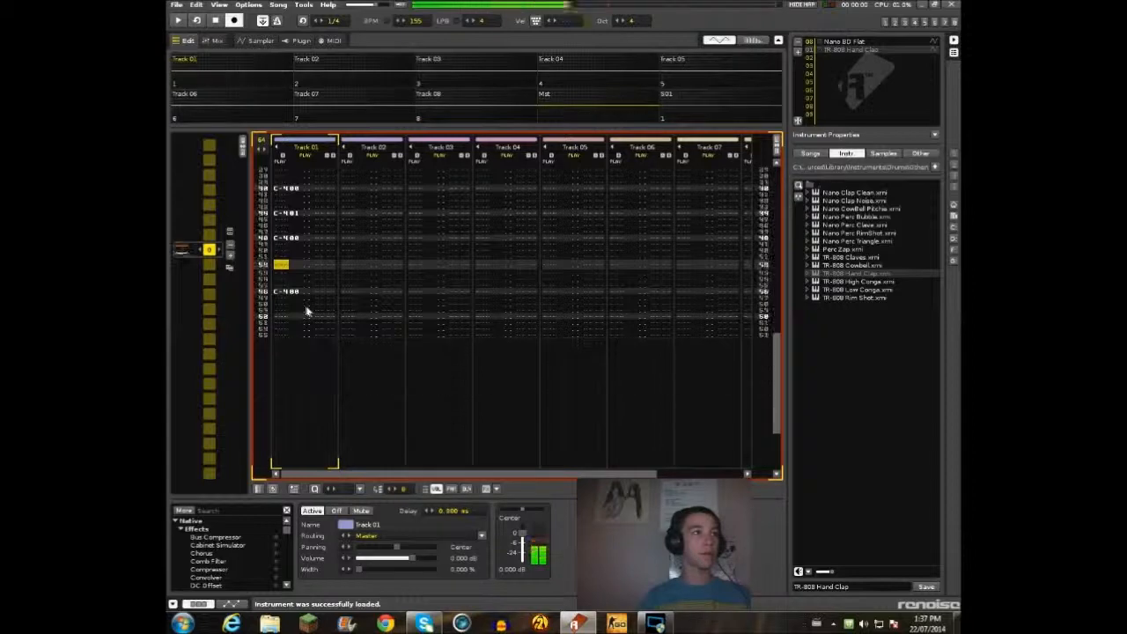
- Play back the kick and clap pattern, stop it and lower the tempo to 135 BPM
{"action": "left_click", "coordinate": [176, 20]}
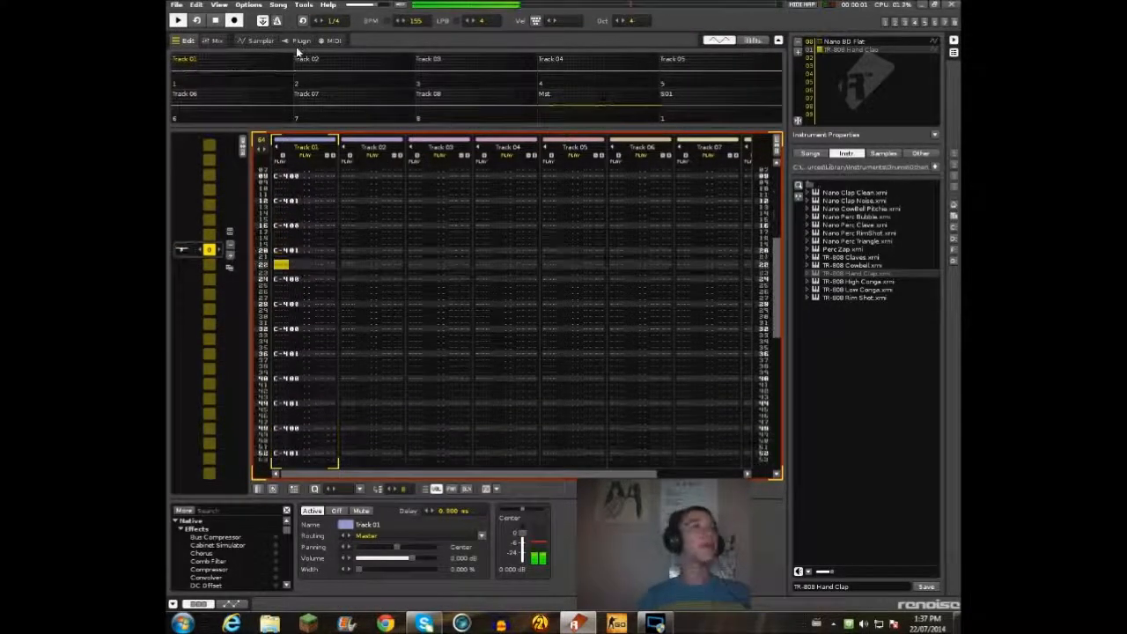
{"action": "key", "text": "space"}
{"action": "key", "text": "Left"}
{"action": "scroll", "coordinate": [401, 64], "scroll_direction": "up", "scroll_amount": 3}
{"action": "scroll", "coordinate": [351, 216], "scroll_direction": "down", "scroll_amount": 3}
{"action": "left_click_drag", "start_coordinate": [486, 476], "coordinate": [241, 445]}
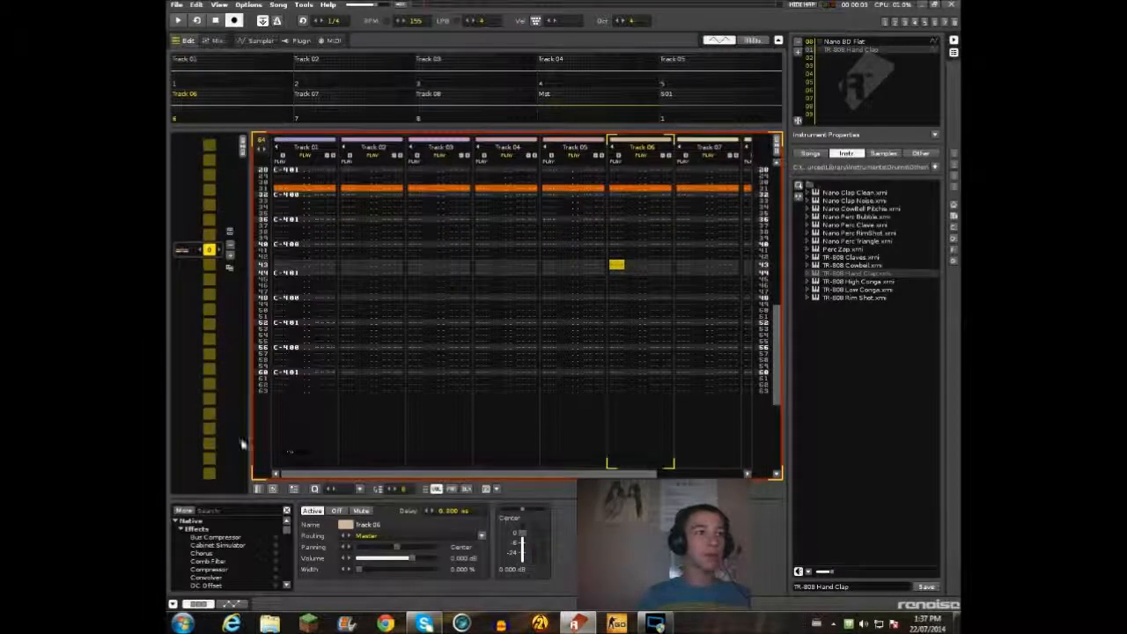
{"action": "left_click_drag", "start_coordinate": [777, 340], "coordinate": [785, 200]}
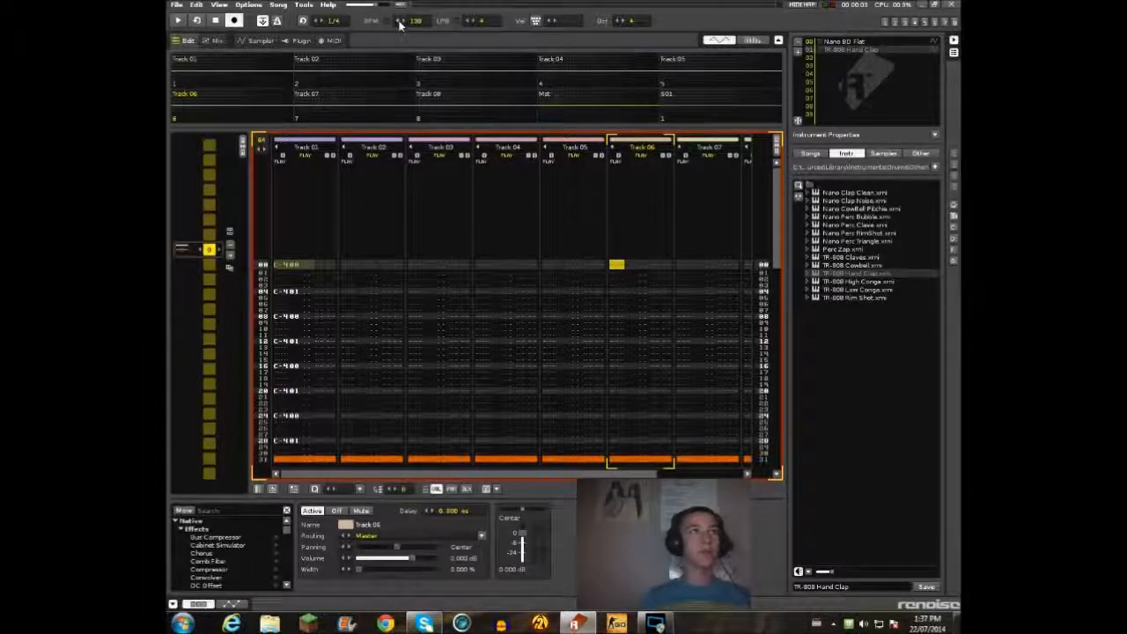
- Load Nano HH Metal from the Hihats folder into instrument slot 02, auditioning Nano CH Brief and Nano CH Sink first
{"action": "left_click", "coordinate": [814, 60]}
{"action": "key", "text": "Escape"}
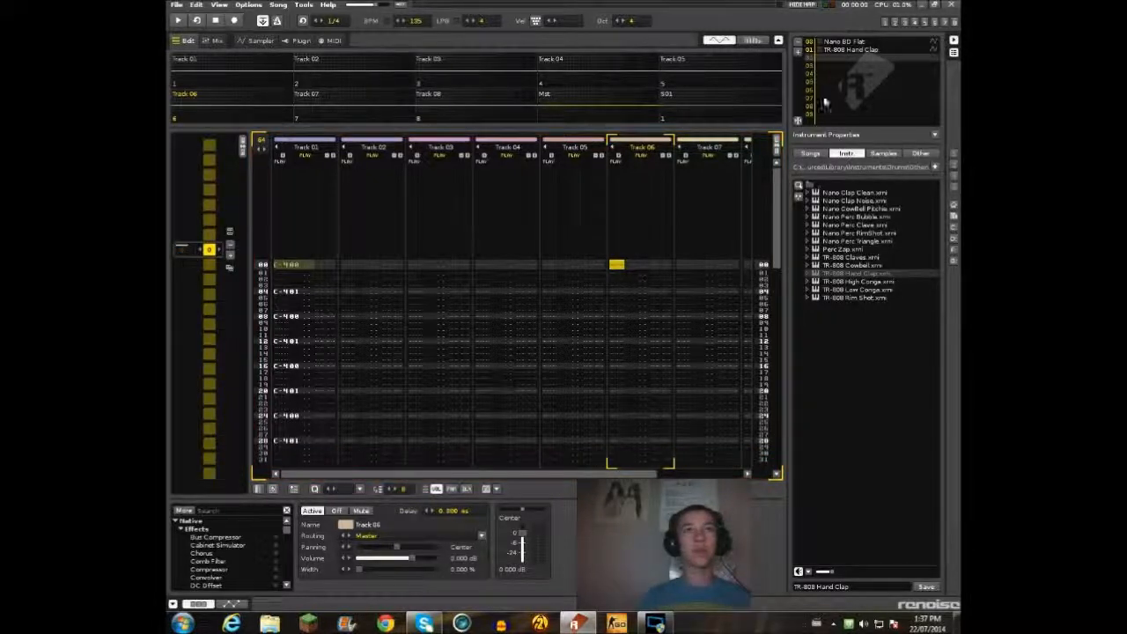
{"action": "left_click", "coordinate": [935, 166]}
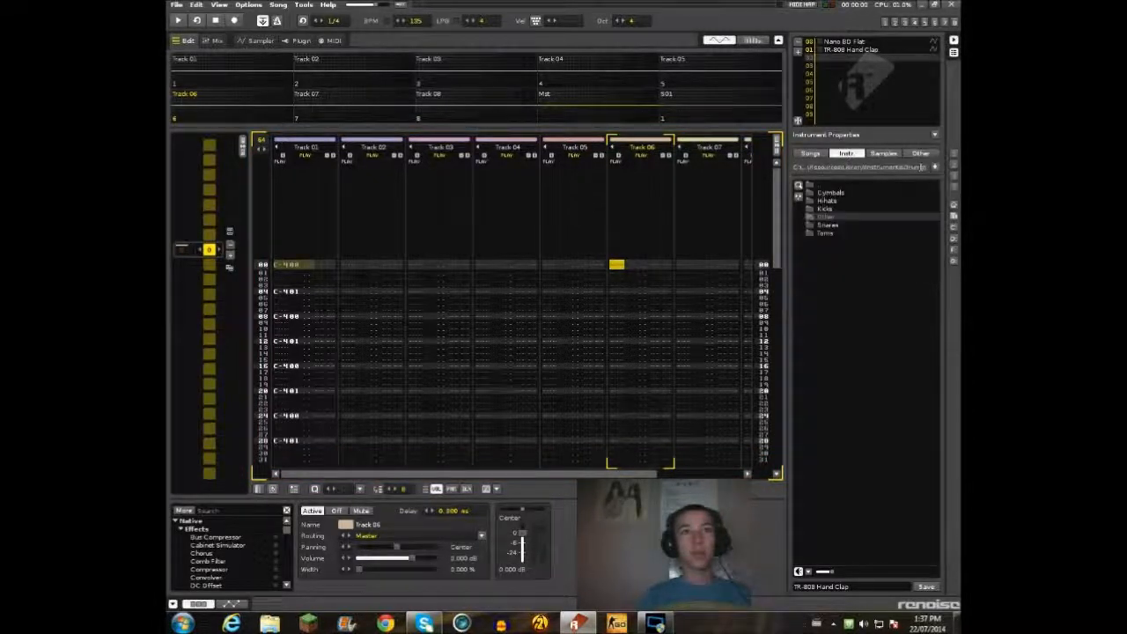
{"action": "double_click", "coordinate": [832, 201]}
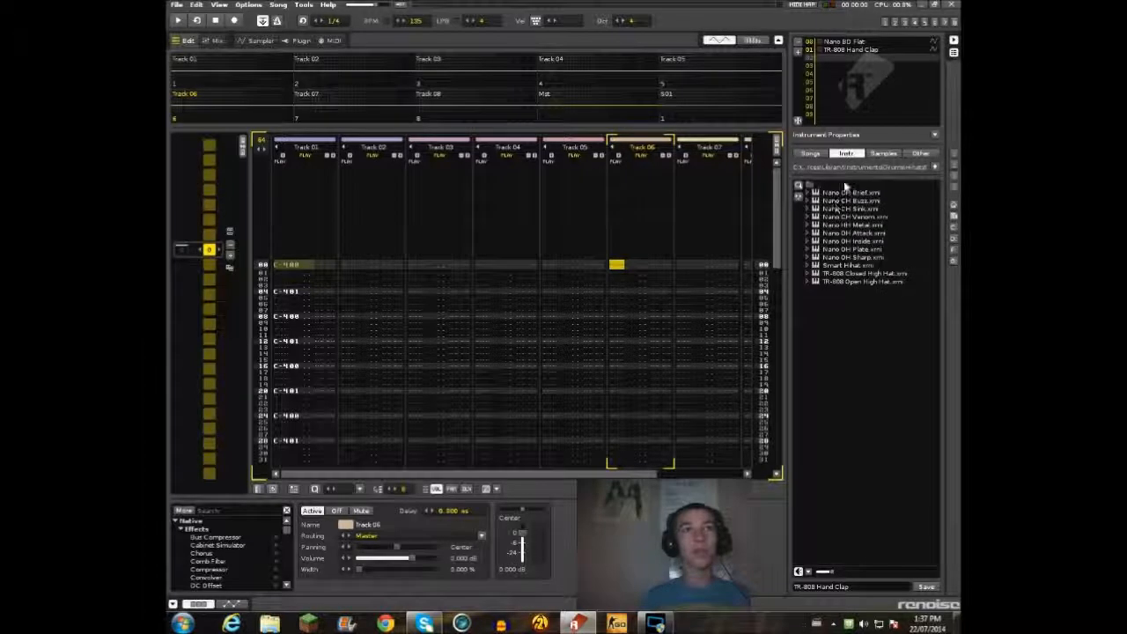
{"action": "double_click", "coordinate": [847, 200]}
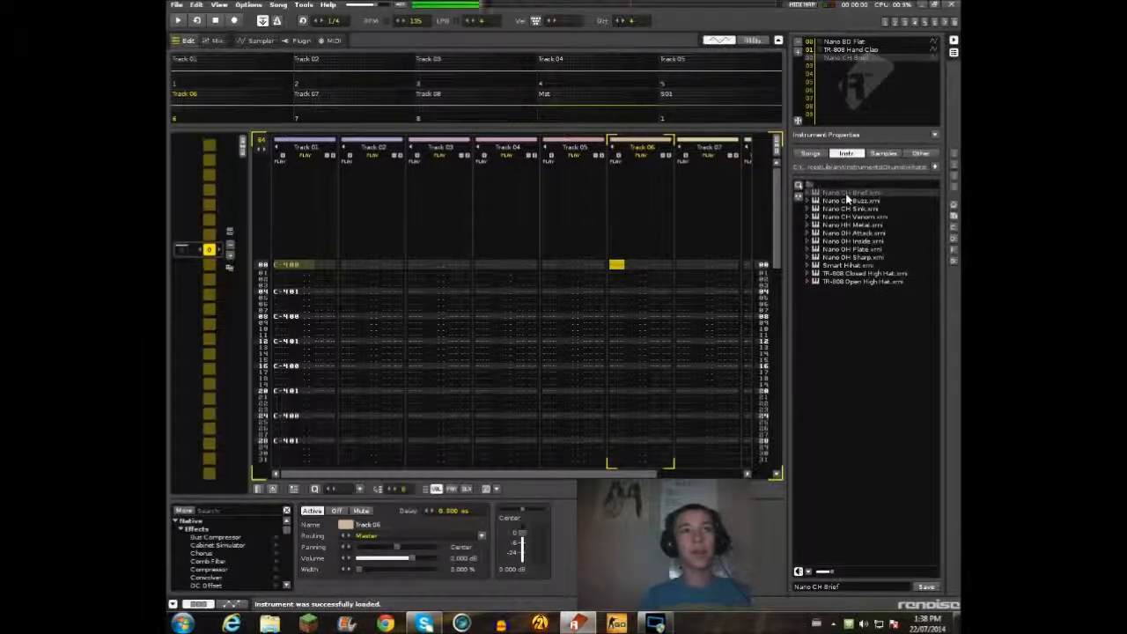
{"action": "double_click", "coordinate": [867, 217]}
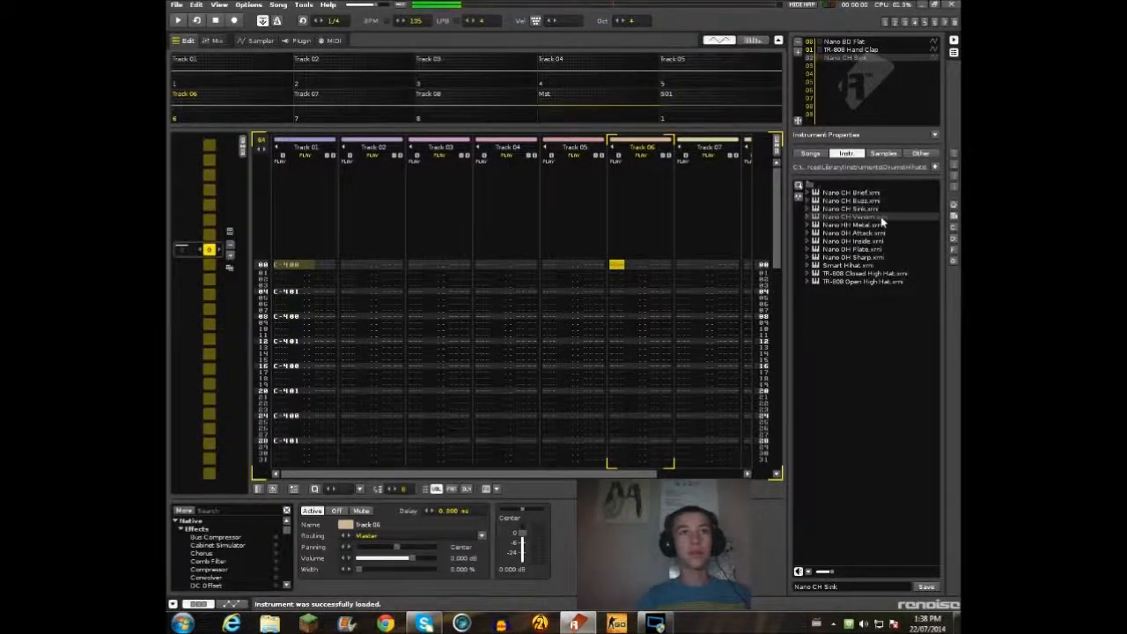
{"action": "double_click", "coordinate": [879, 226]}
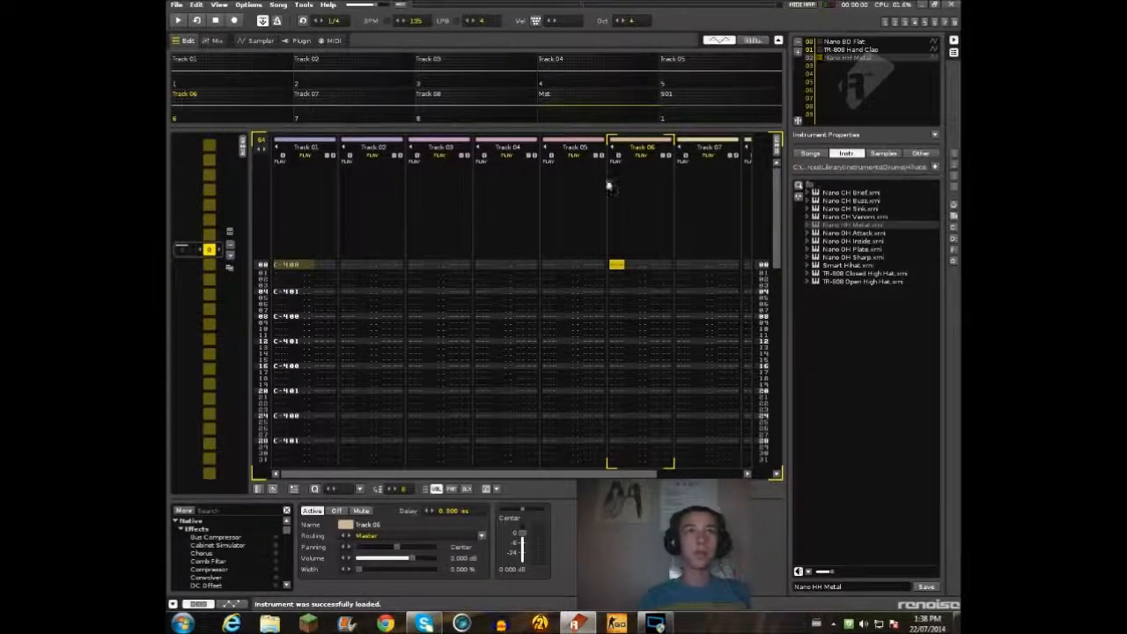
- With an edit step of 4, enter C-4 hi-hats on every fourth line of Track 01 from line 02 and play the pattern
{"action": "key", "text": "Escape"}
{"action": "left_click", "coordinate": [288, 280]}
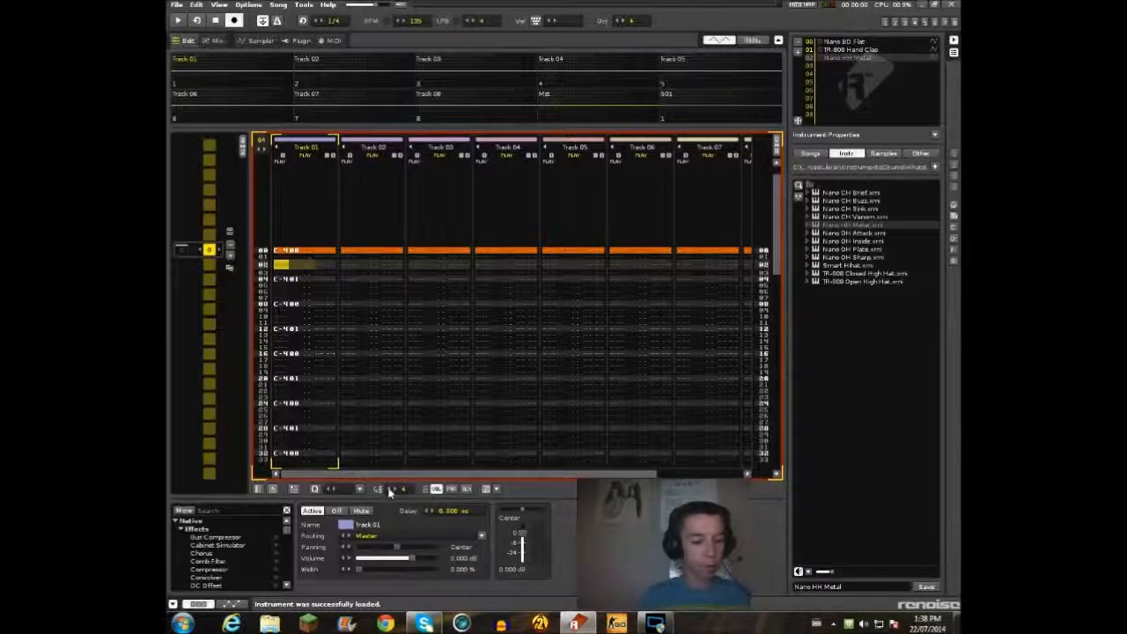
{"action": "key", "text": "space"}
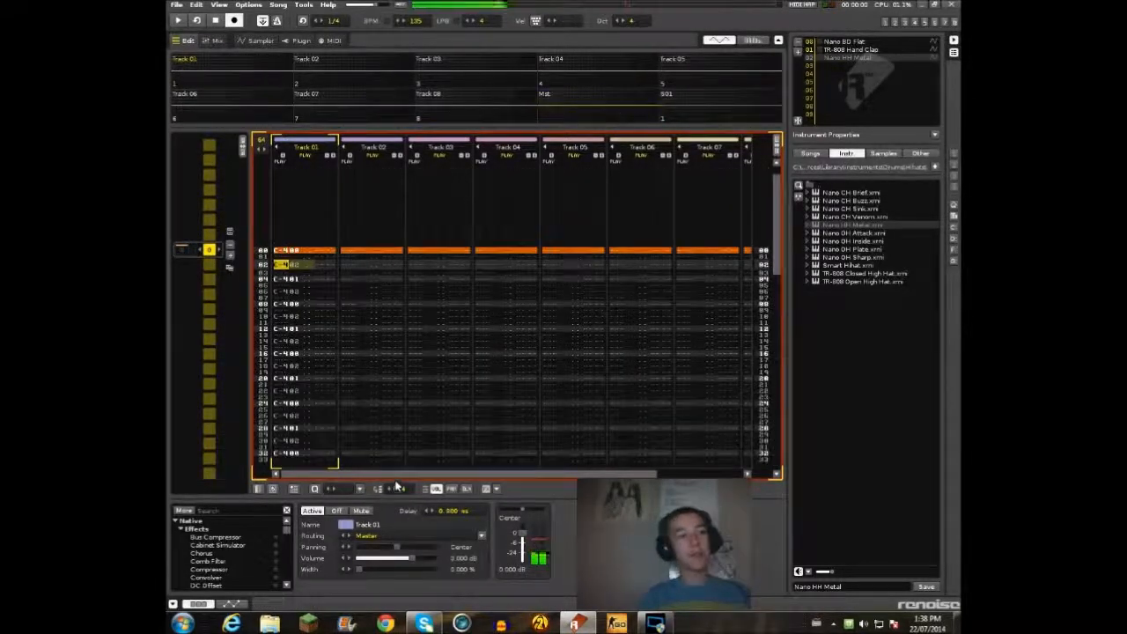
{"action": "key", "text": "Escape"}
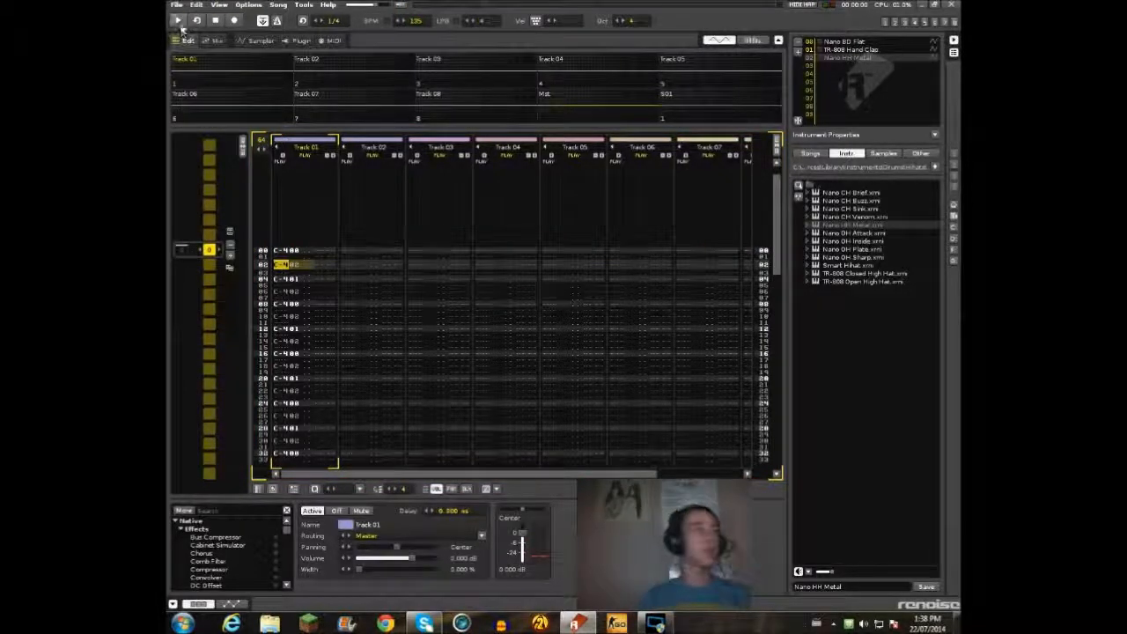
{"action": "left_click", "coordinate": [178, 20]}
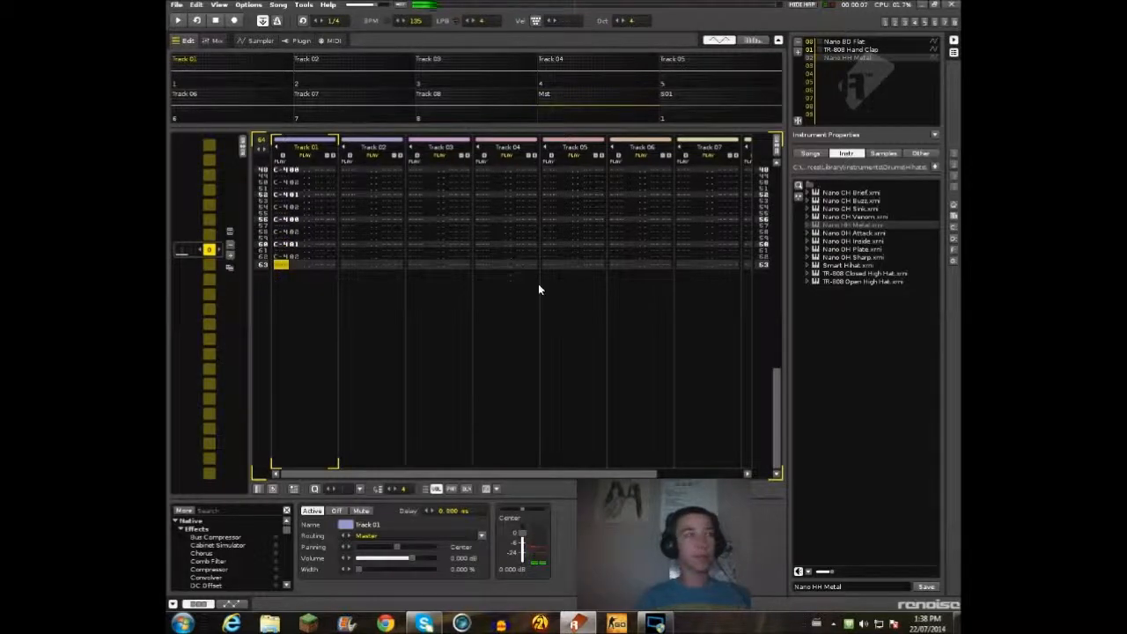
{"action": "left_click_drag", "start_coordinate": [776, 327], "coordinate": [774, 168]}
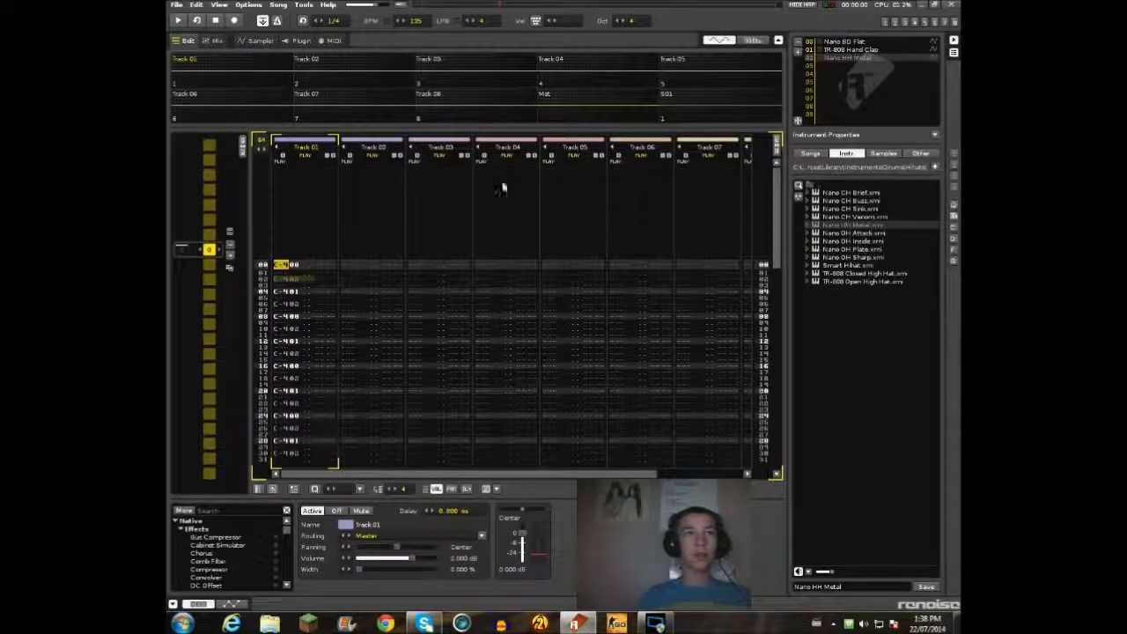
- Place the cursor on line 00 of Track 02, select empty instrument slot 03 and open the Bass instrument folder
{"action": "left_click", "coordinate": [349, 264]}
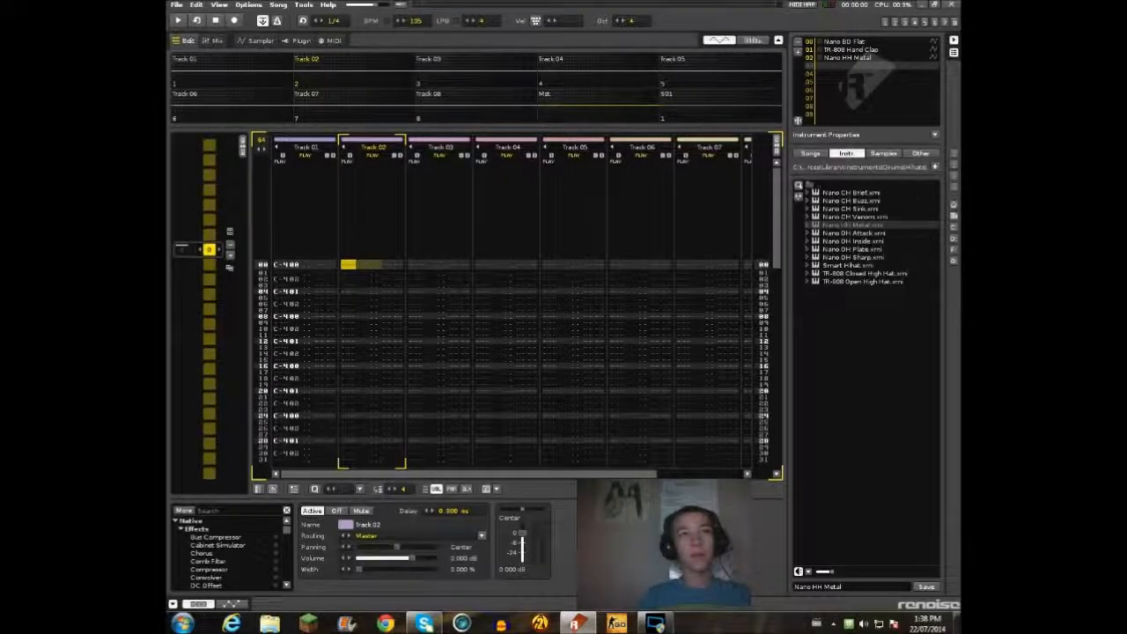
{"action": "left_click", "coordinate": [936, 169]}
{"action": "left_click", "coordinate": [935, 169]}
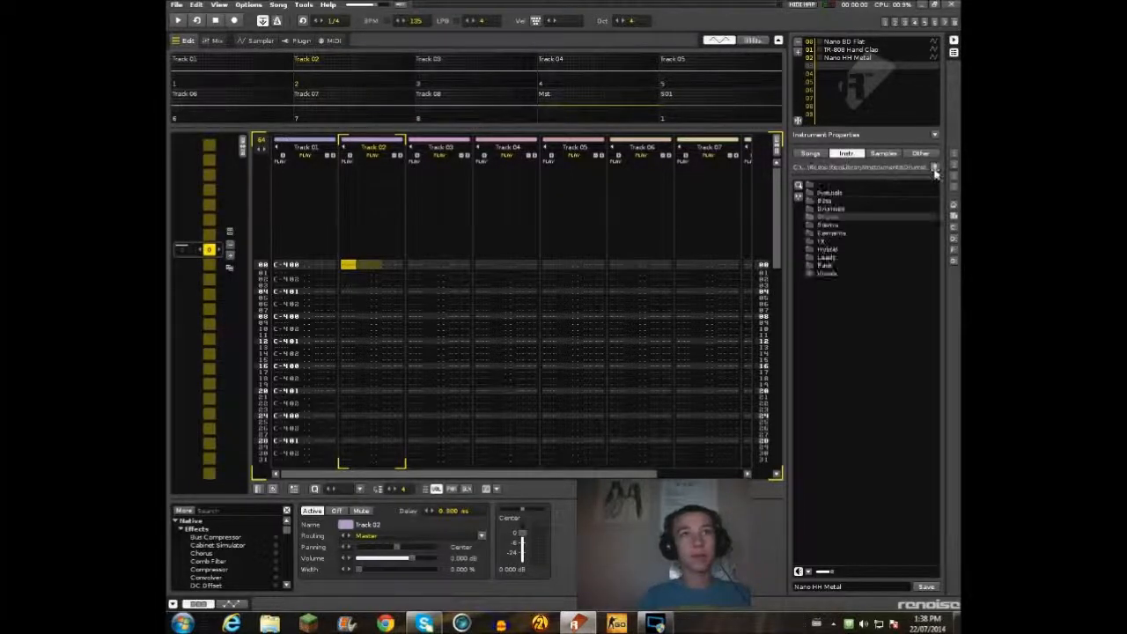
{"action": "double_click", "coordinate": [851, 201]}
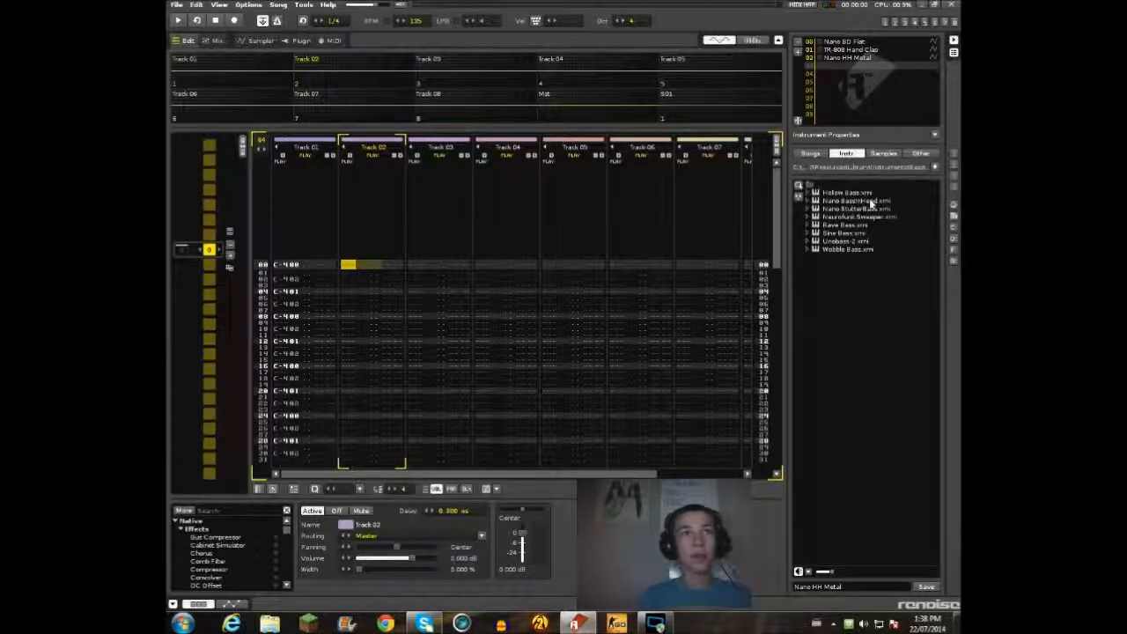
- Load MonoSynth from the Leads instrument folder into slot 03 and check its contained samples
{"action": "left_click", "coordinate": [935, 168]}
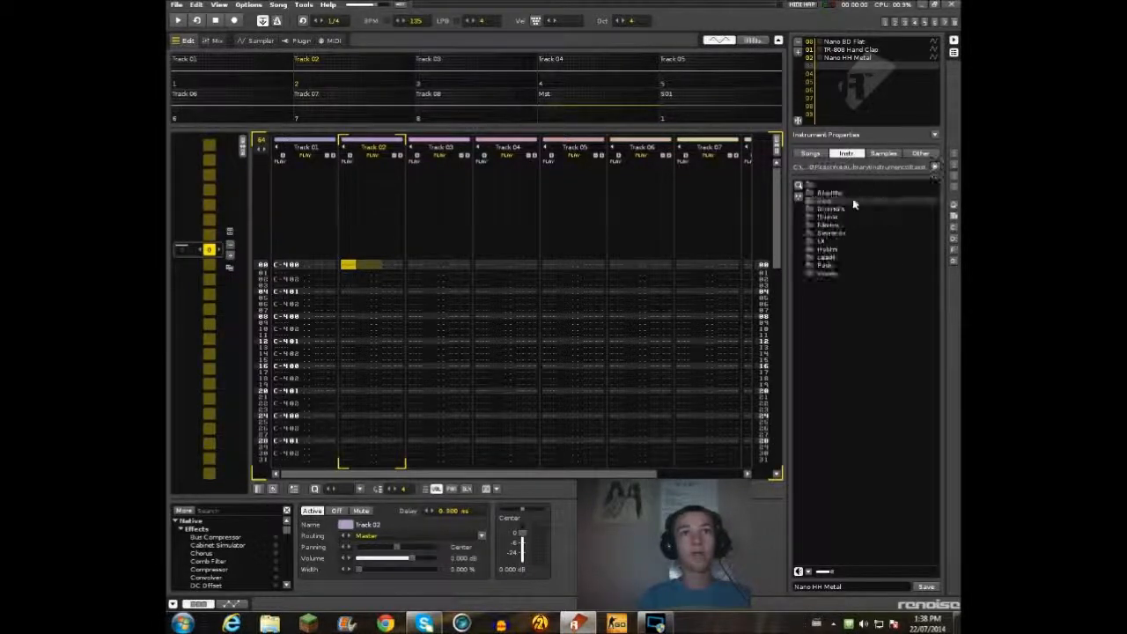
{"action": "left_click", "coordinate": [936, 168]}
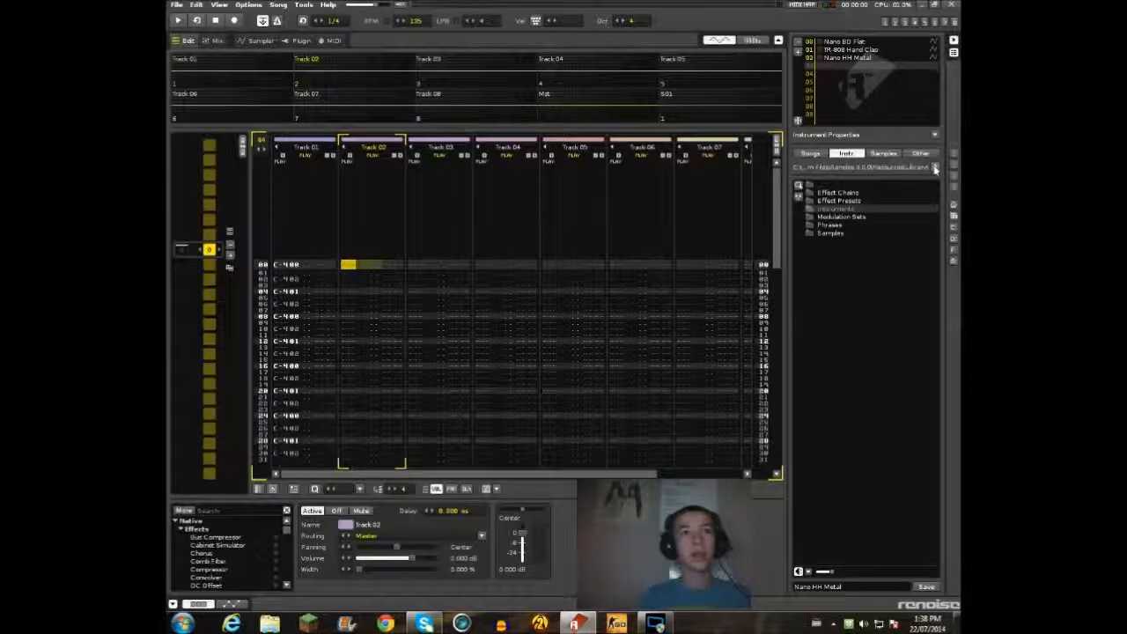
{"action": "double_click", "coordinate": [844, 210]}
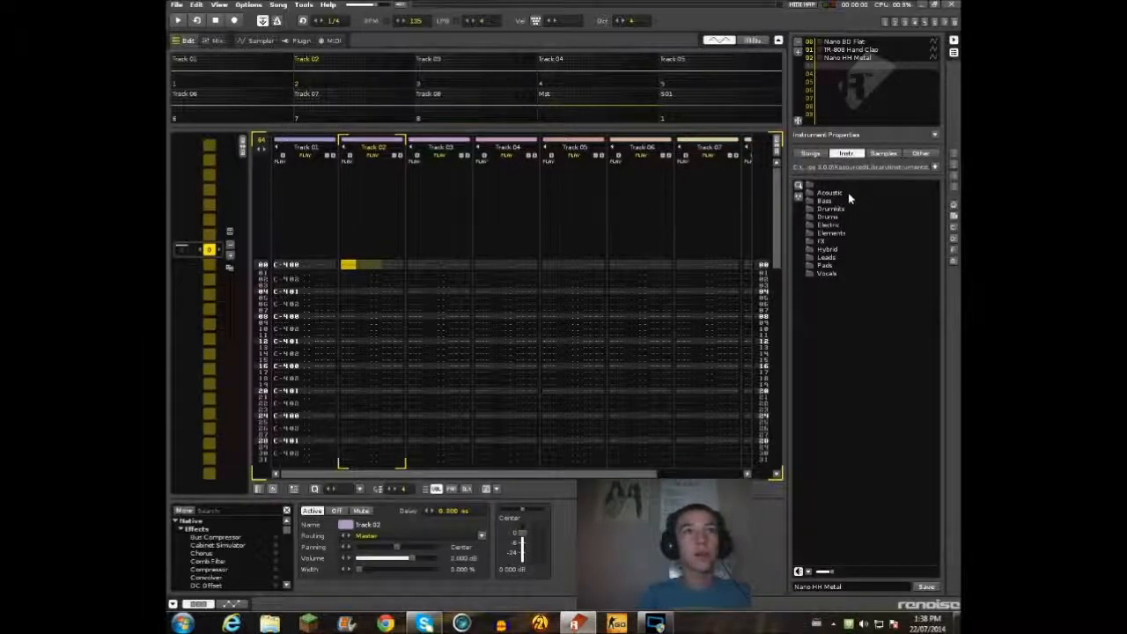
{"action": "double_click", "coordinate": [837, 255]}
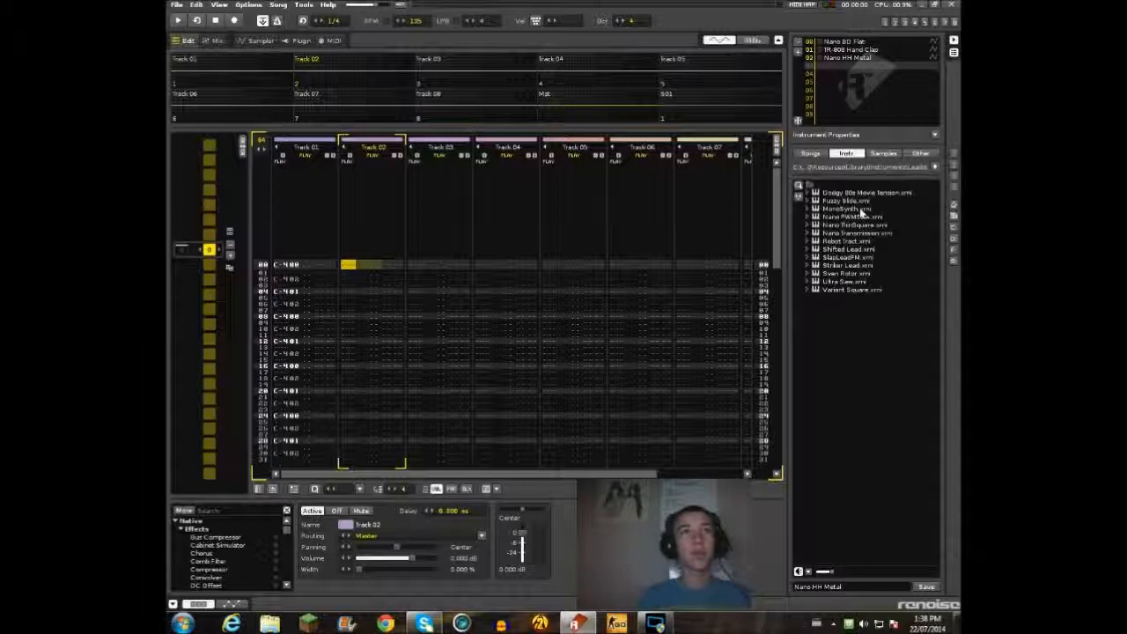
{"action": "double_click", "coordinate": [860, 210]}
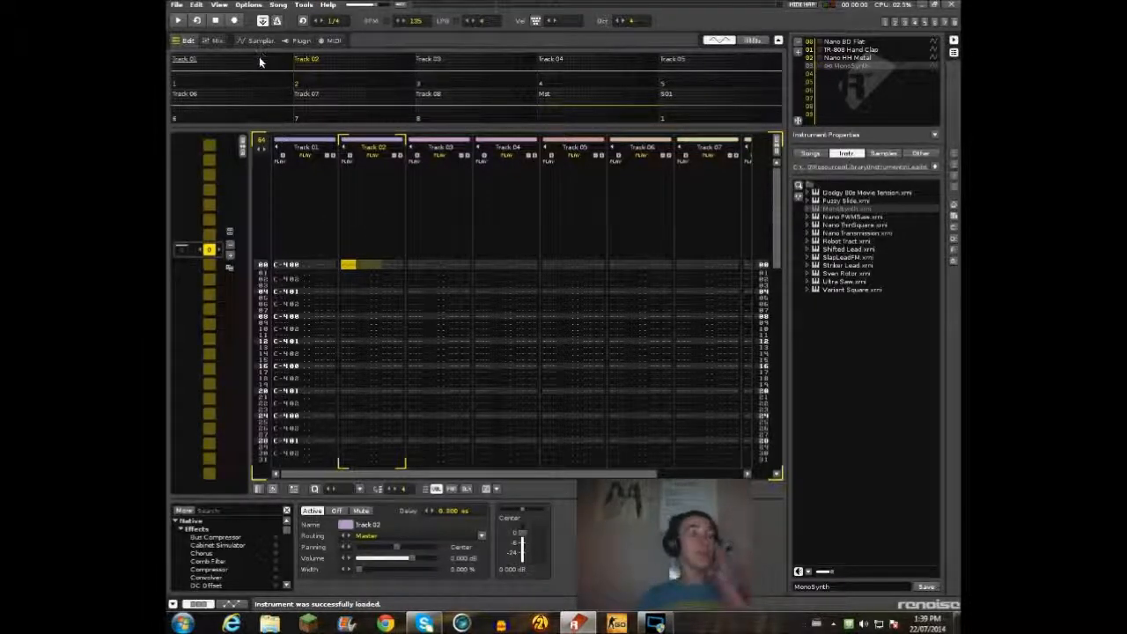
{"action": "left_click", "coordinate": [806, 209]}
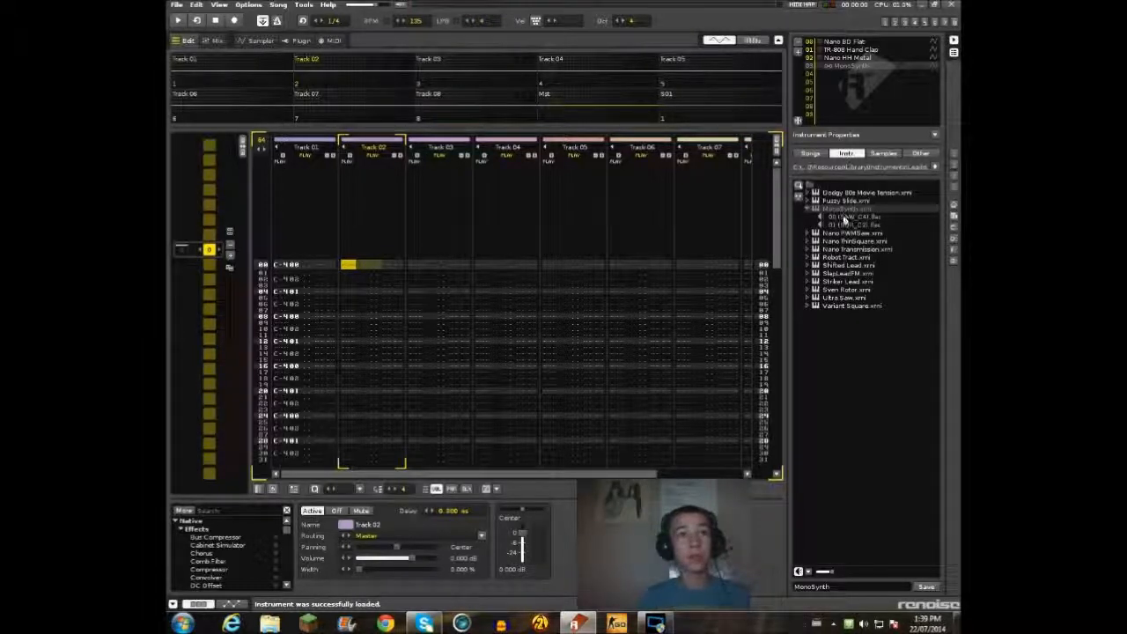
{"action": "left_click", "coordinate": [807, 210]}
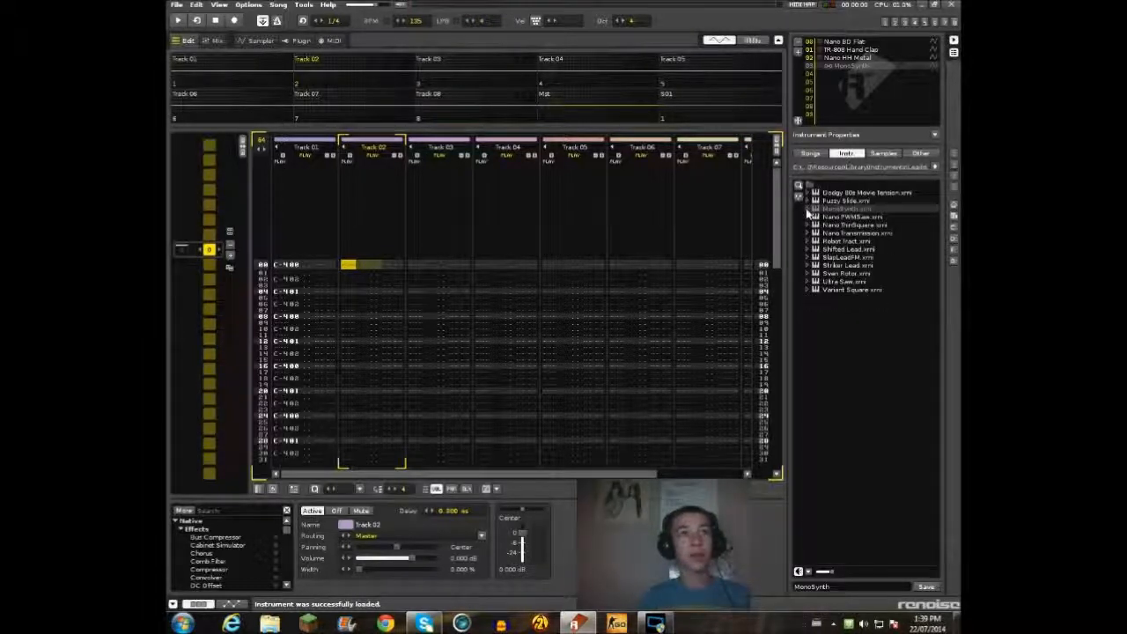
- View the mixer, open MonoSynth in the Sampler and audition it with a series of notes at different pitches
{"action": "left_click", "coordinate": [212, 41]}
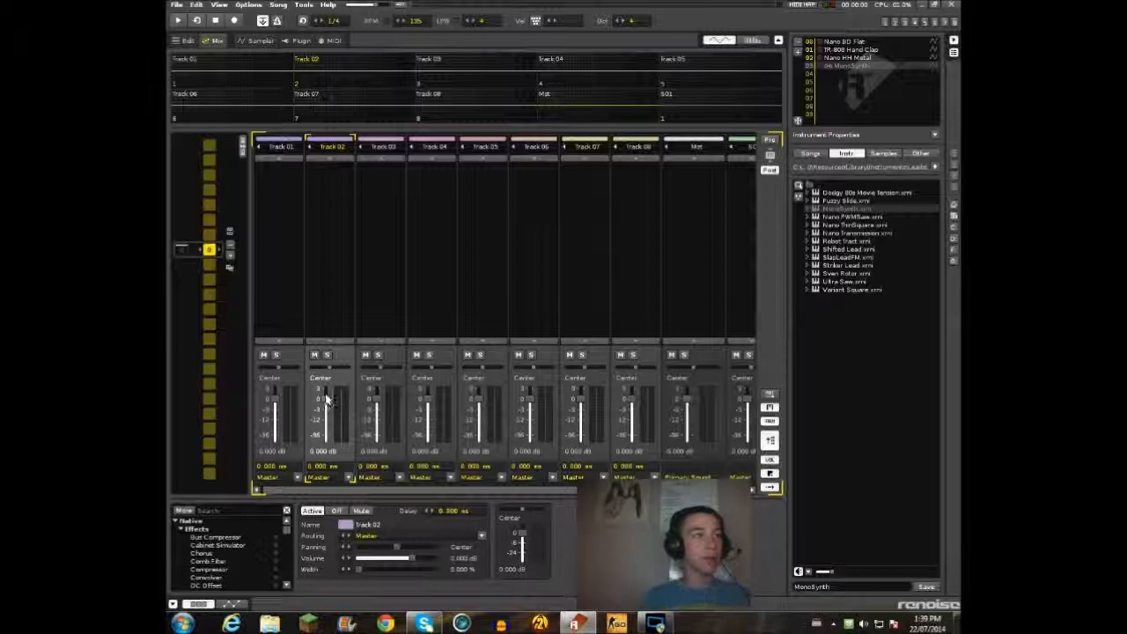
{"action": "left_click", "coordinate": [258, 40]}
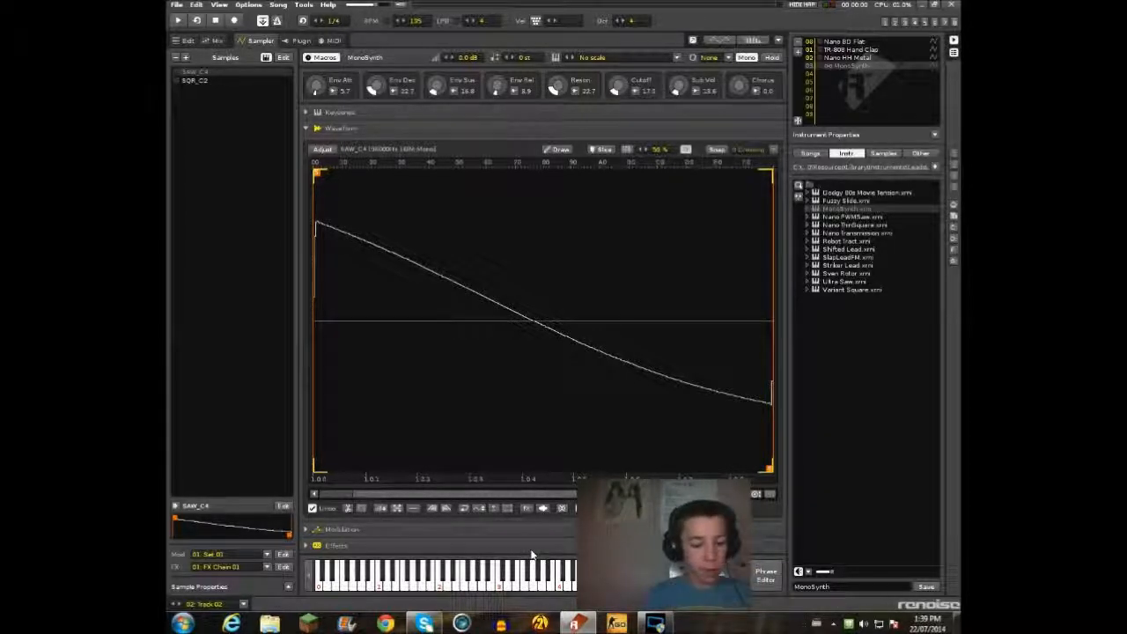
{"action": "key", "text": "z"}
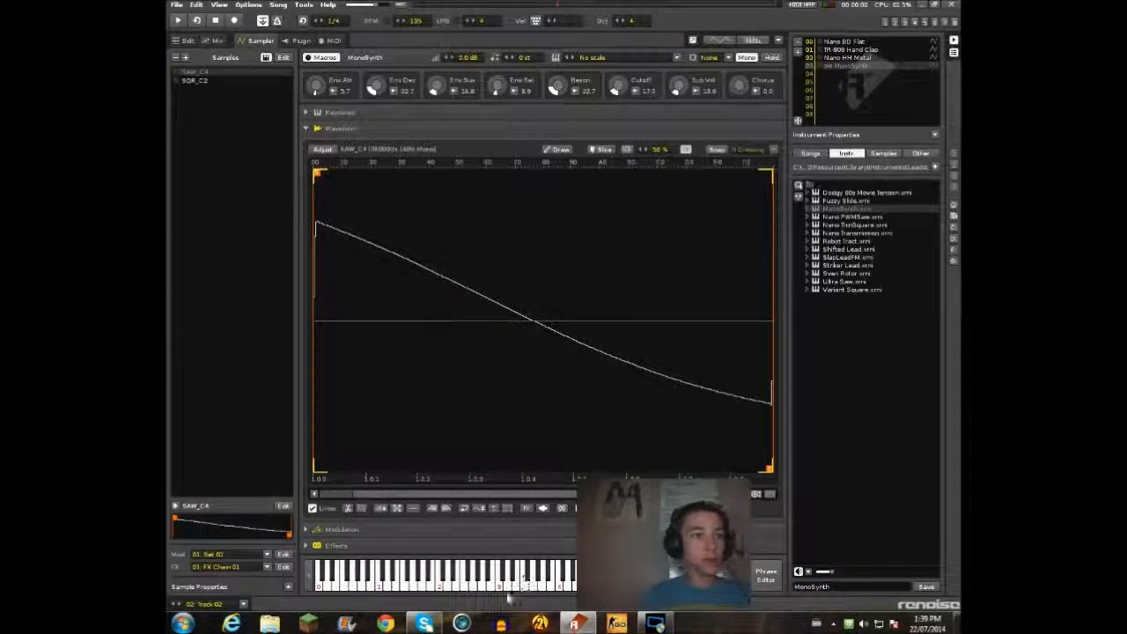
{"action": "left_click", "coordinate": [509, 588]}
{"action": "left_click", "coordinate": [518, 585]}
{"action": "left_click", "coordinate": [545, 585]}
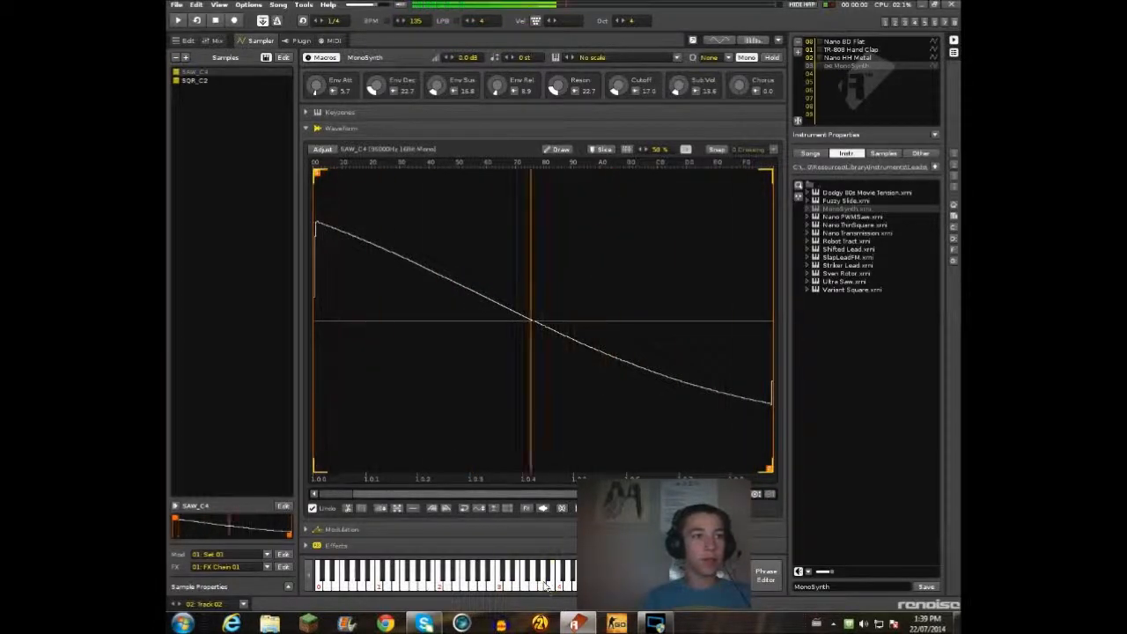
{"action": "left_click_drag", "start_coordinate": [571, 581], "coordinate": [397, 577]}
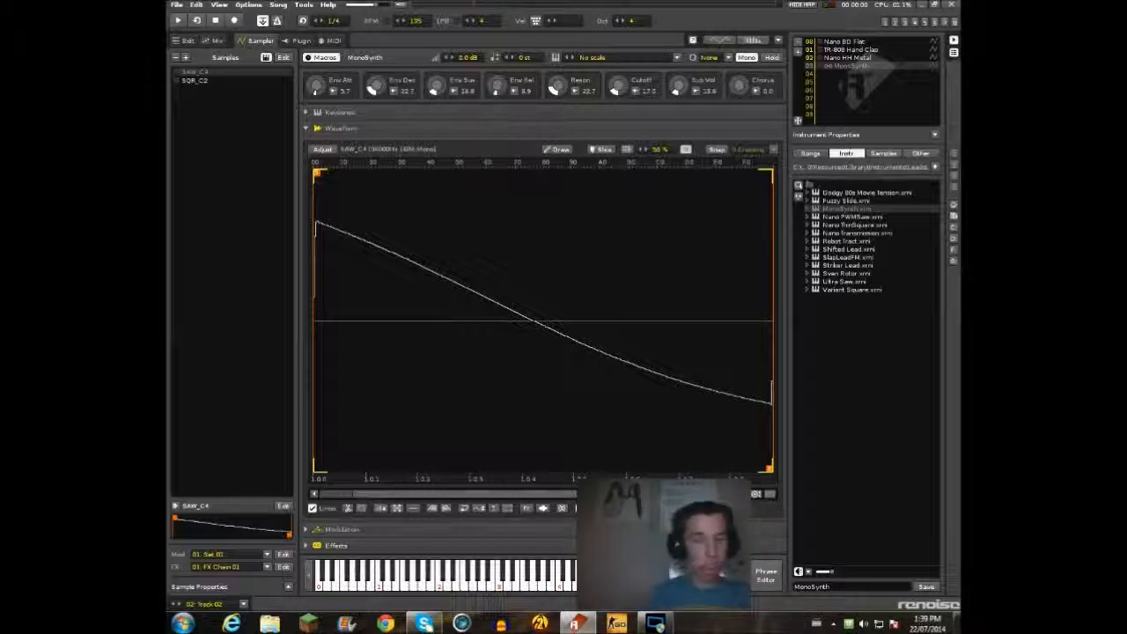
{"action": "key", "text": "z"}
{"action": "key", "text": "z"}
{"action": "key", "text": "z"}
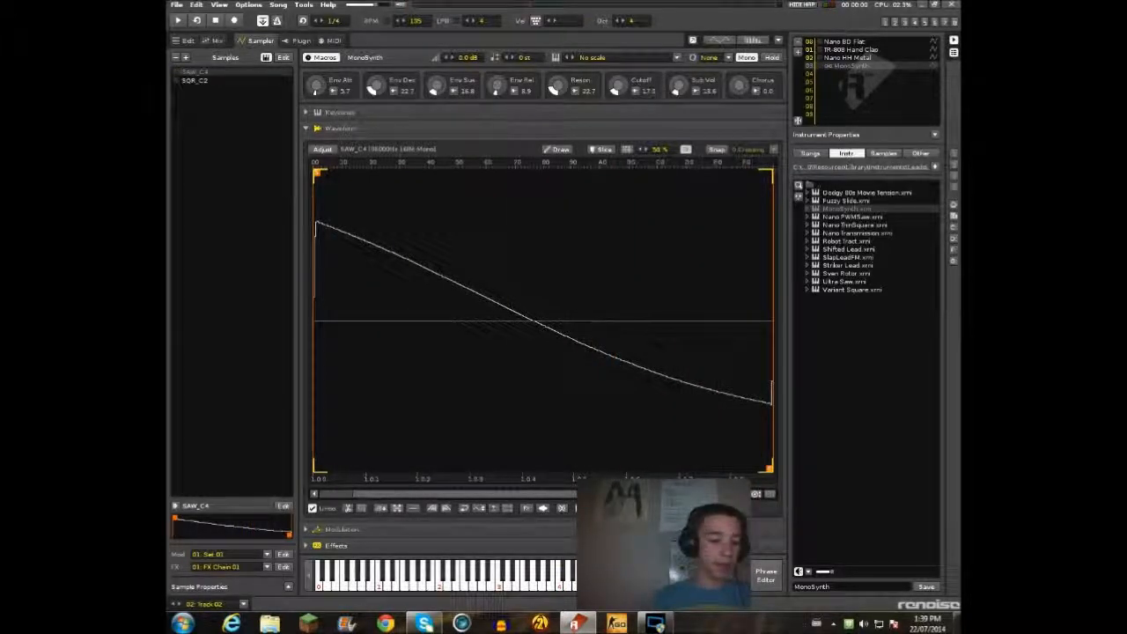
{"action": "key", "text": "z"}
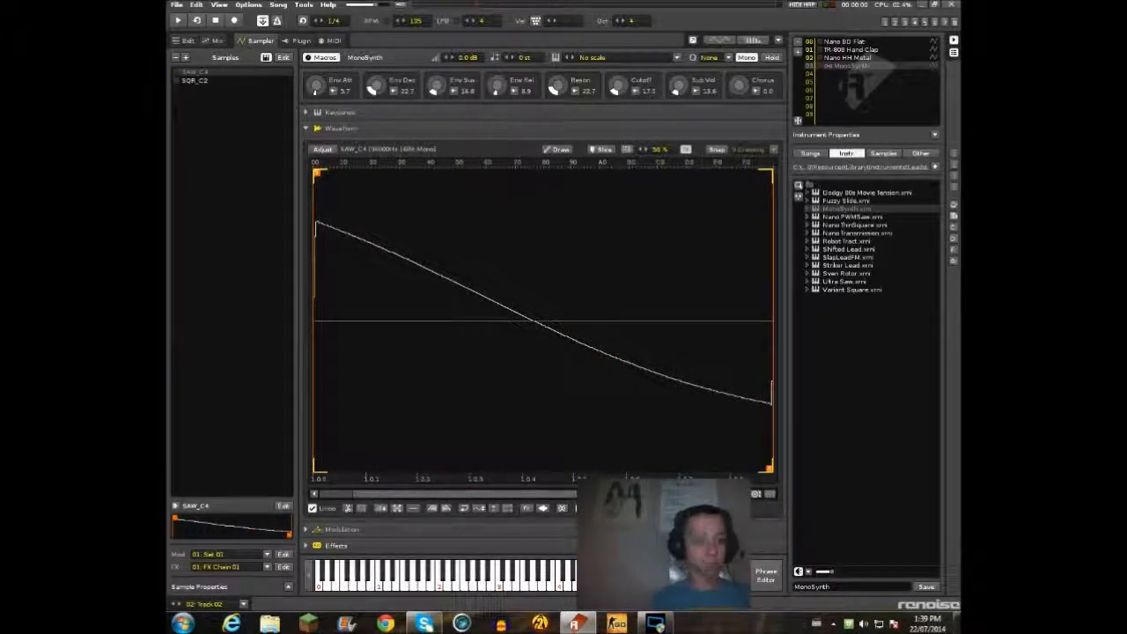
{"action": "key", "text": "x"}
{"action": "key", "text": "x"}
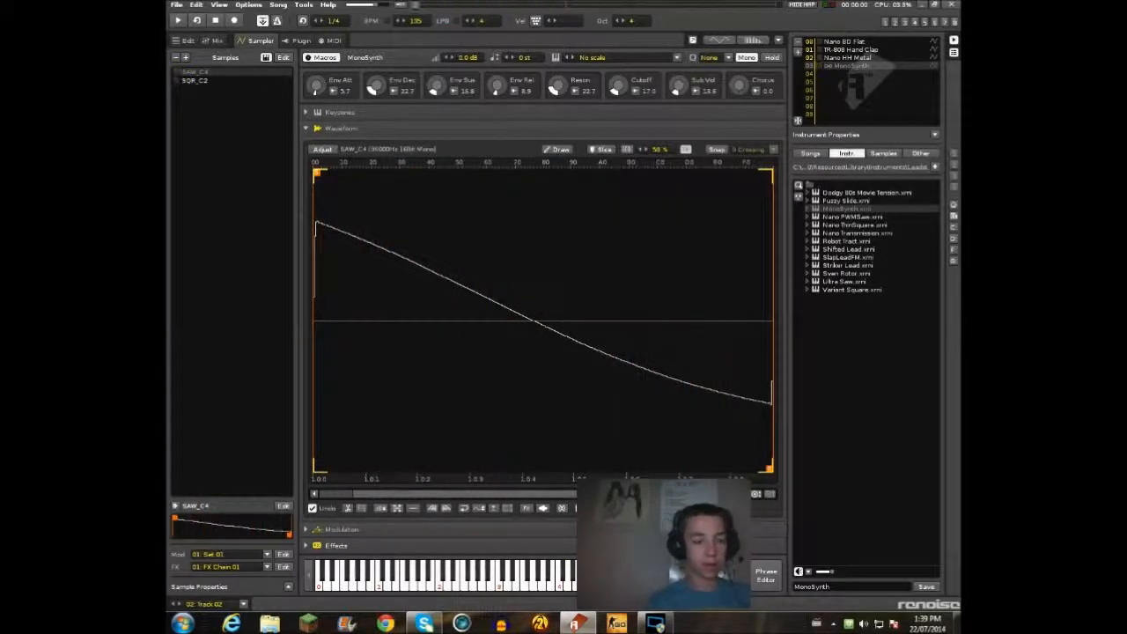
{"action": "key", "text": "x"}
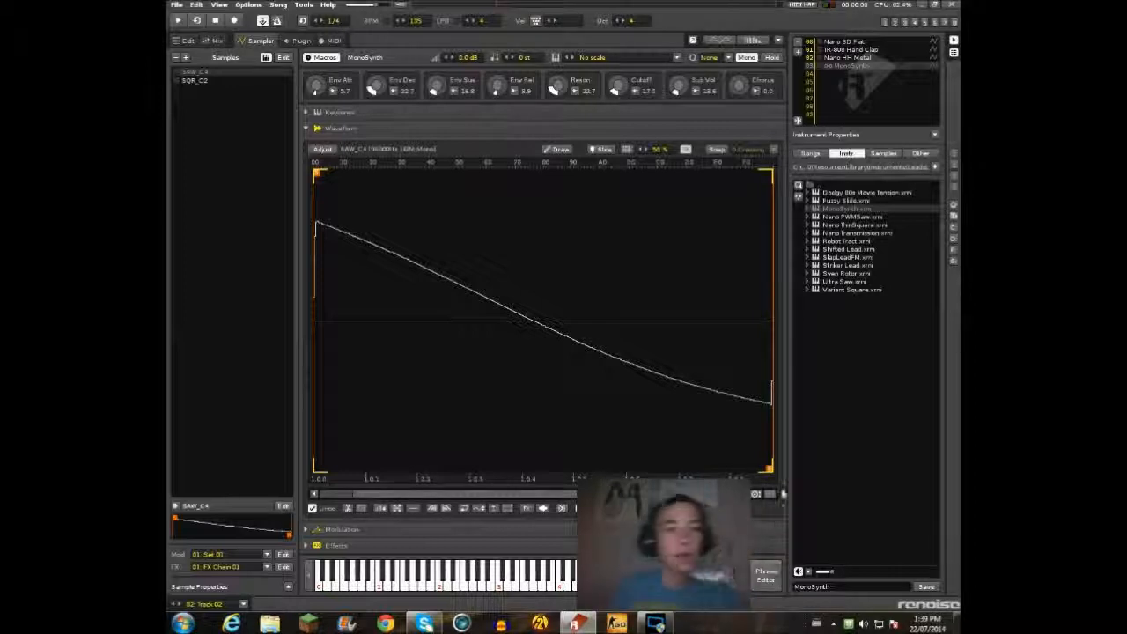
- Create a new phrase for MonoSynth in the Phrase Editor and look through its lines
{"action": "left_click", "coordinate": [767, 577]}
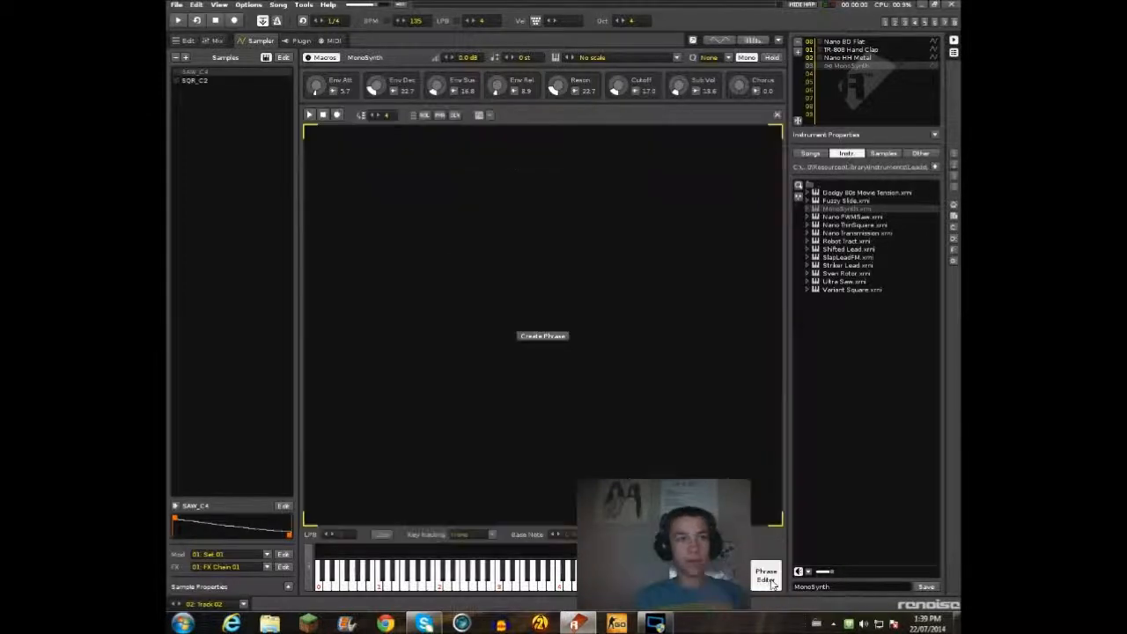
{"action": "left_click", "coordinate": [187, 41]}
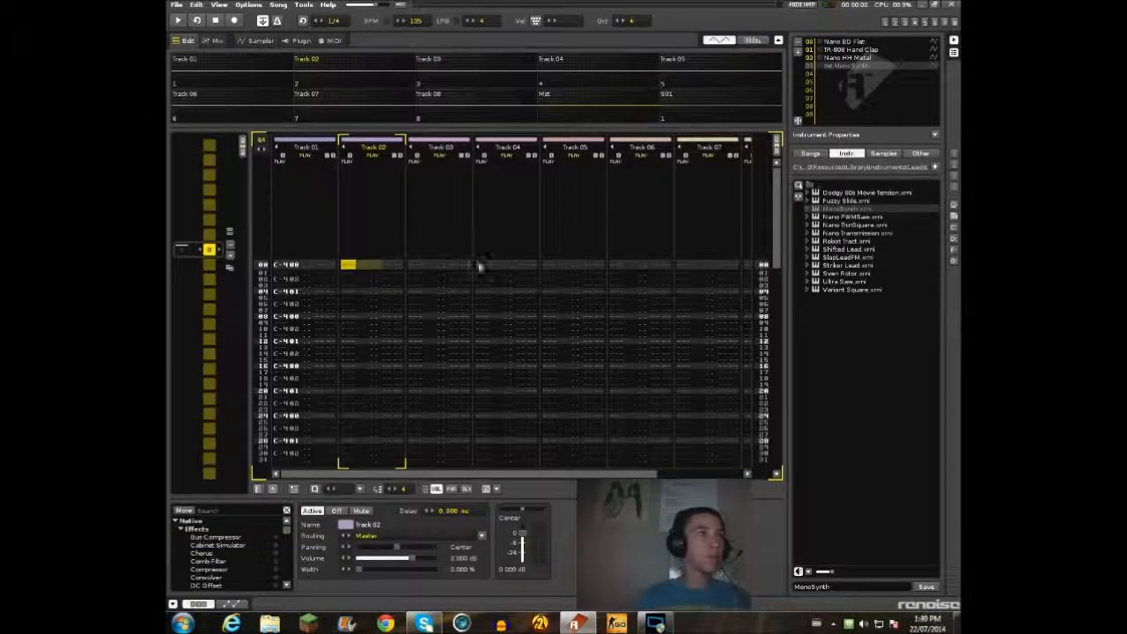
{"action": "left_click", "coordinate": [258, 41]}
{"action": "left_click", "coordinate": [553, 338]}
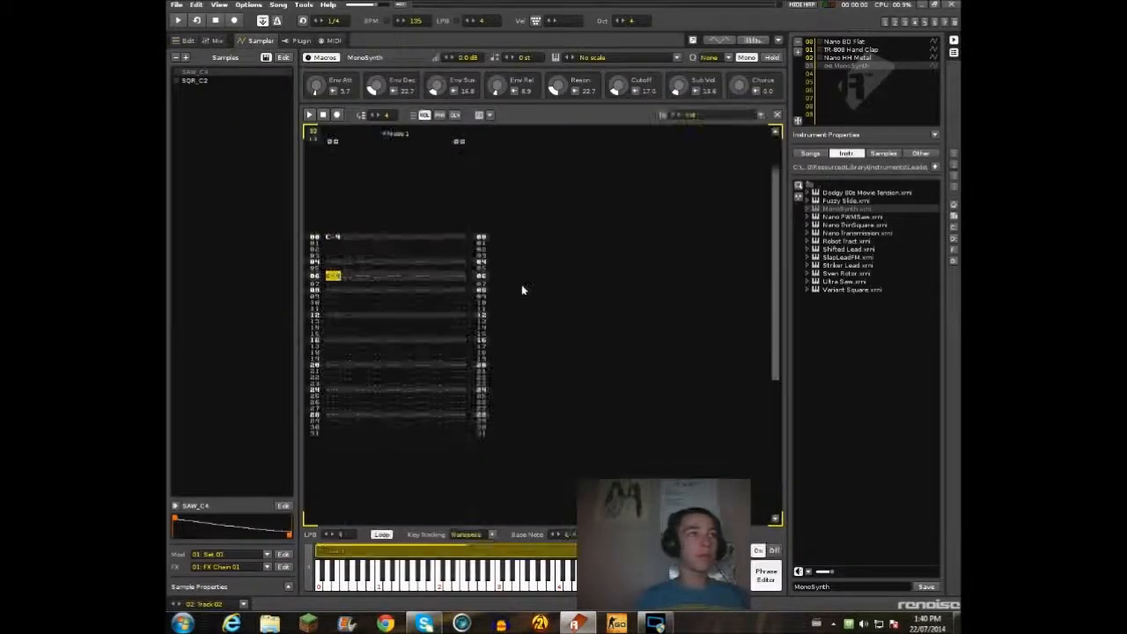
{"action": "scroll", "coordinate": [514, 313], "scroll_direction": "down", "scroll_amount": 1}
{"action": "scroll", "coordinate": [514, 313], "scroll_direction": "up", "scroll_amount": 2}
{"action": "scroll", "coordinate": [513, 316], "scroll_direction": "down", "scroll_amount": 1}
{"action": "scroll", "coordinate": [511, 319], "scroll_direction": "up", "scroll_amount": 3}
{"action": "scroll", "coordinate": [511, 319], "scroll_direction": "up", "scroll_amount": 9}
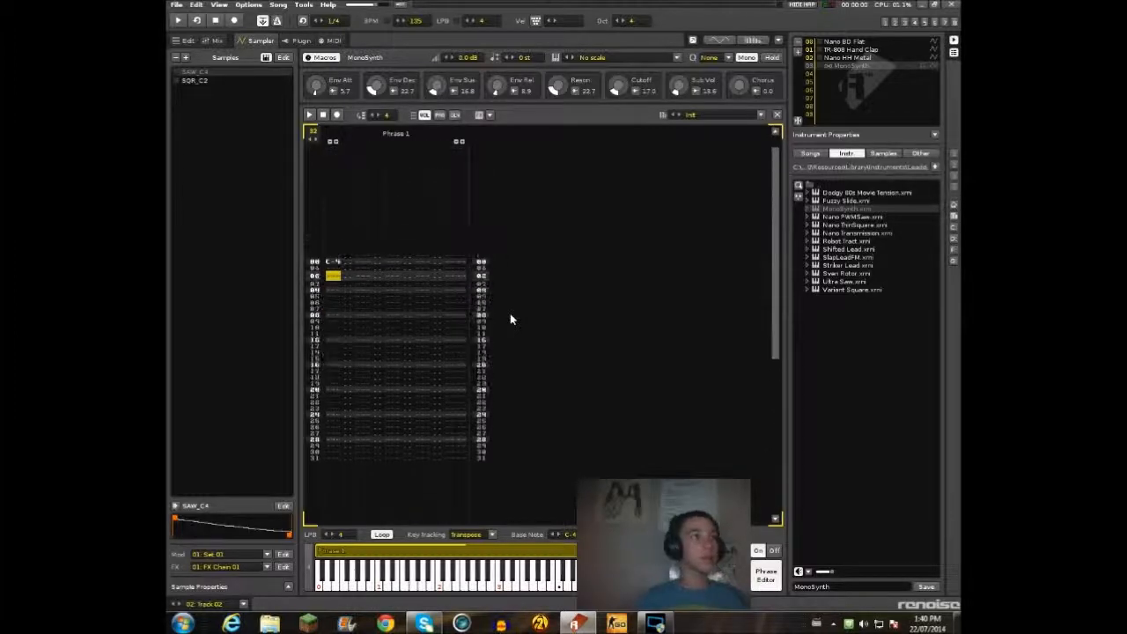
- Return to the pattern, enable edit mode and enter a C-4 MonoSynth note on line 08 of Track 02
{"action": "left_click", "coordinate": [183, 43]}
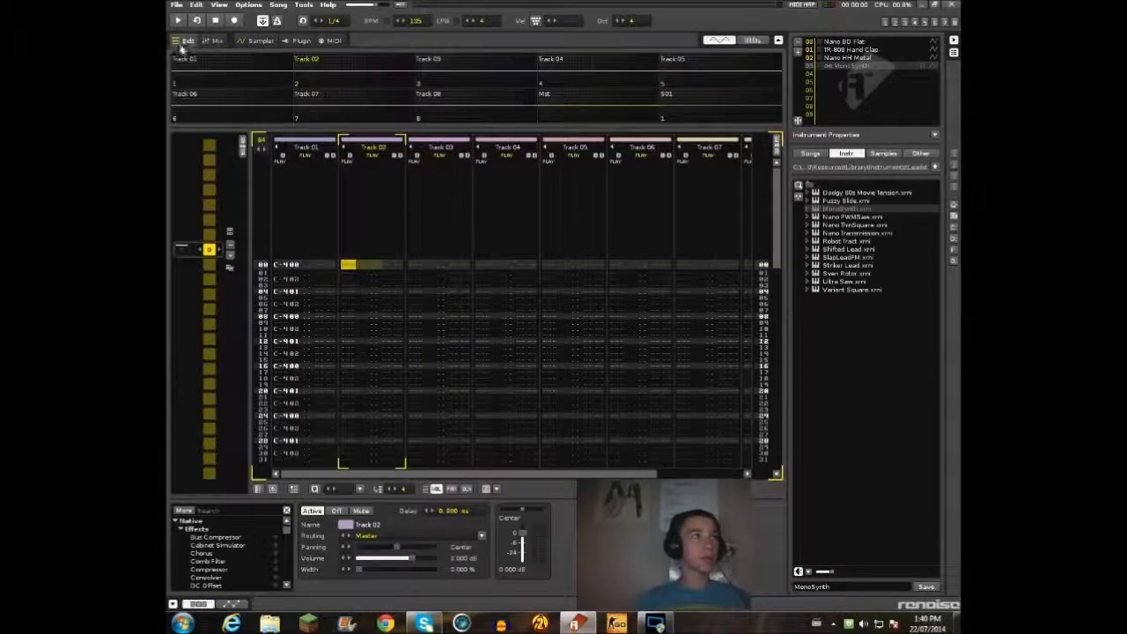
{"action": "scroll", "coordinate": [560, 334], "scroll_direction": "down", "scroll_amount": 3}
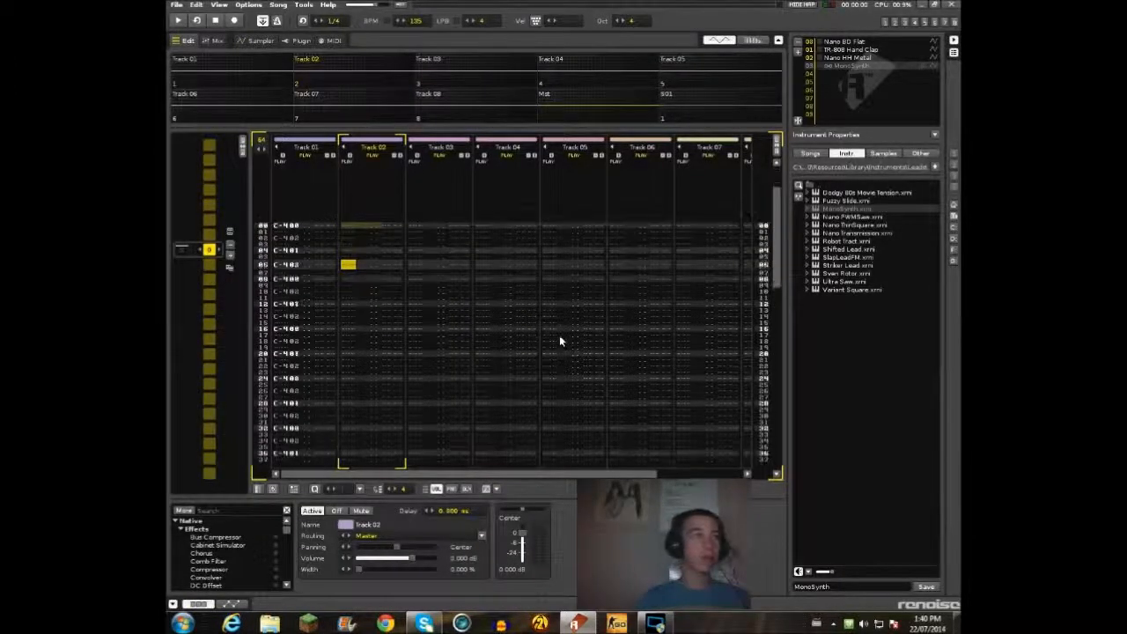
{"action": "scroll", "coordinate": [559, 341], "scroll_direction": "down", "scroll_amount": 1}
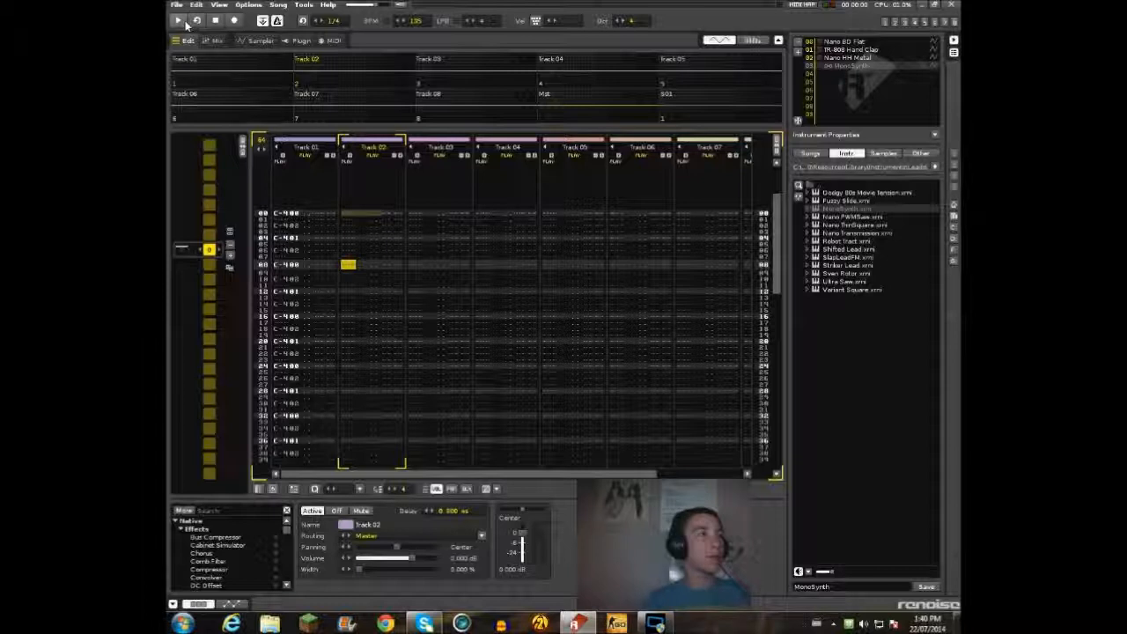
{"action": "left_click", "coordinate": [234, 20]}
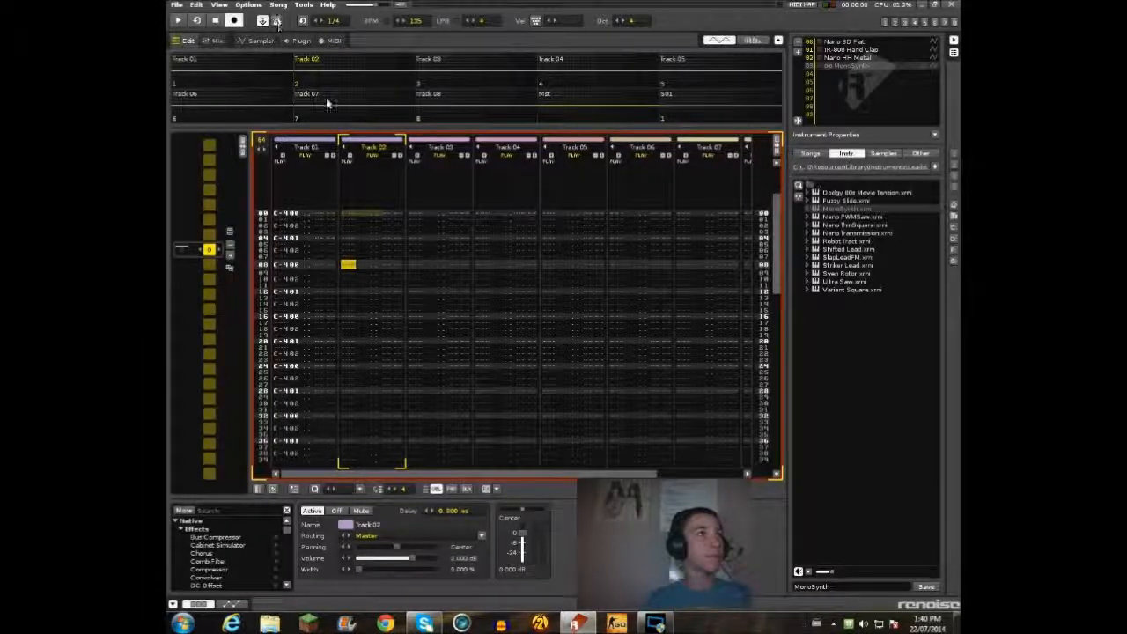
{"action": "key", "text": "z"}
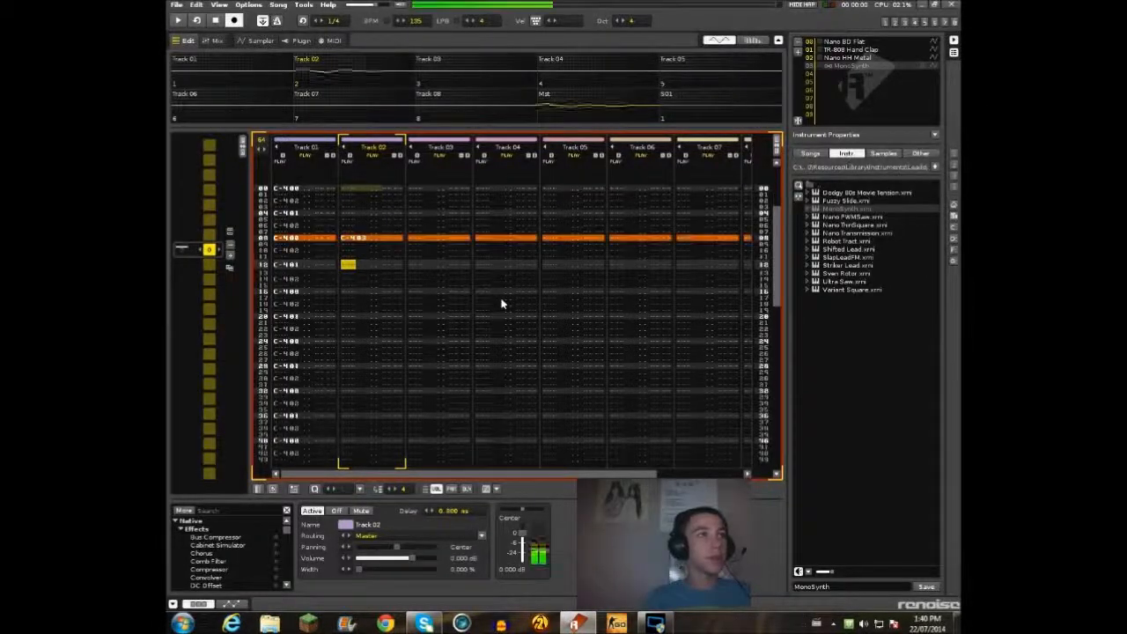
- Set the edit step to 1 and the octave to 3, and enter a C-3 MonoSynth note on line 10 of Track 02
{"action": "triple_click", "coordinate": [389, 490]}
{"action": "scroll", "coordinate": [618, 325], "scroll_direction": "up", "scroll_amount": 2}
{"action": "scroll", "coordinate": [618, 325], "scroll_direction": "down", "scroll_amount": 1}
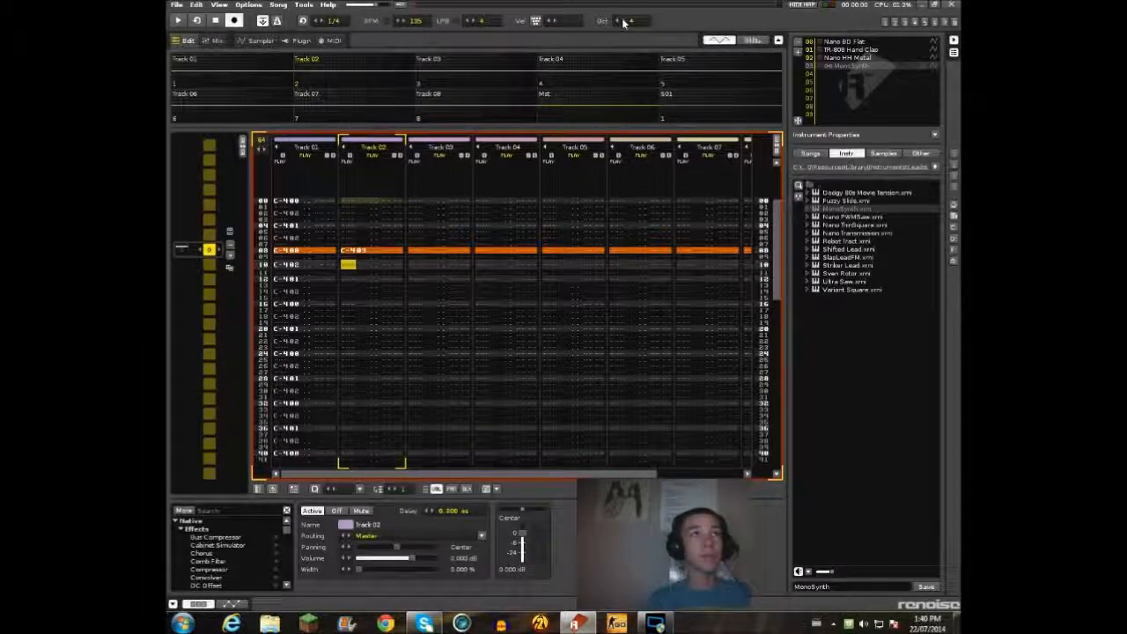
{"action": "key", "text": "z"}
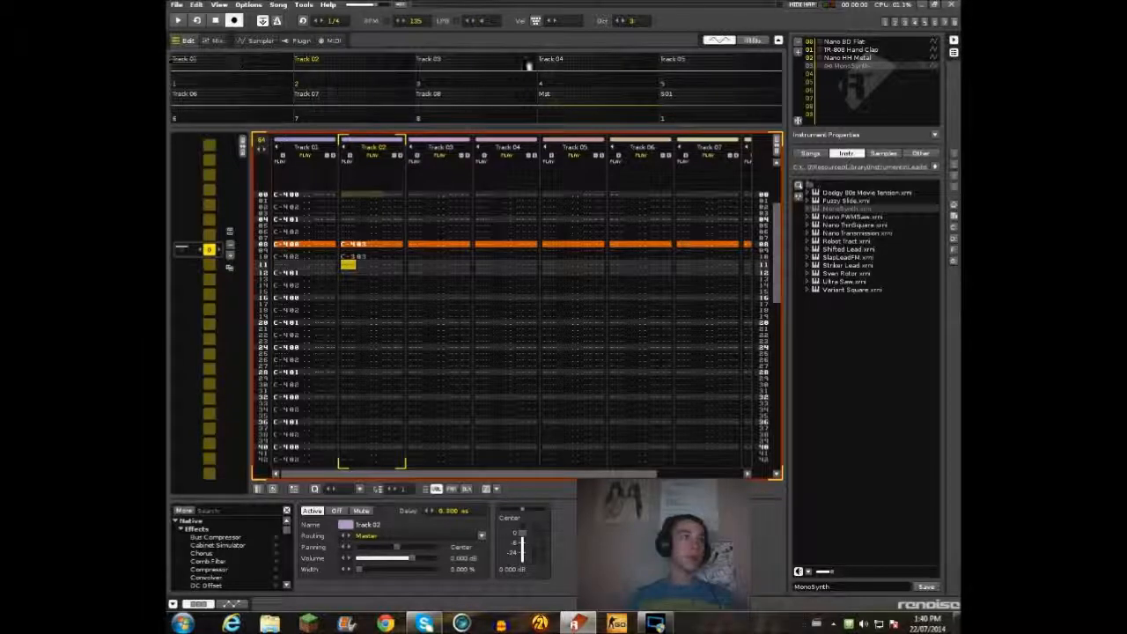
- Set the octave back to 4, enter a C-4 MonoSynth note on line 12 of Track 02 and play the pattern
{"action": "key", "text": "space"}
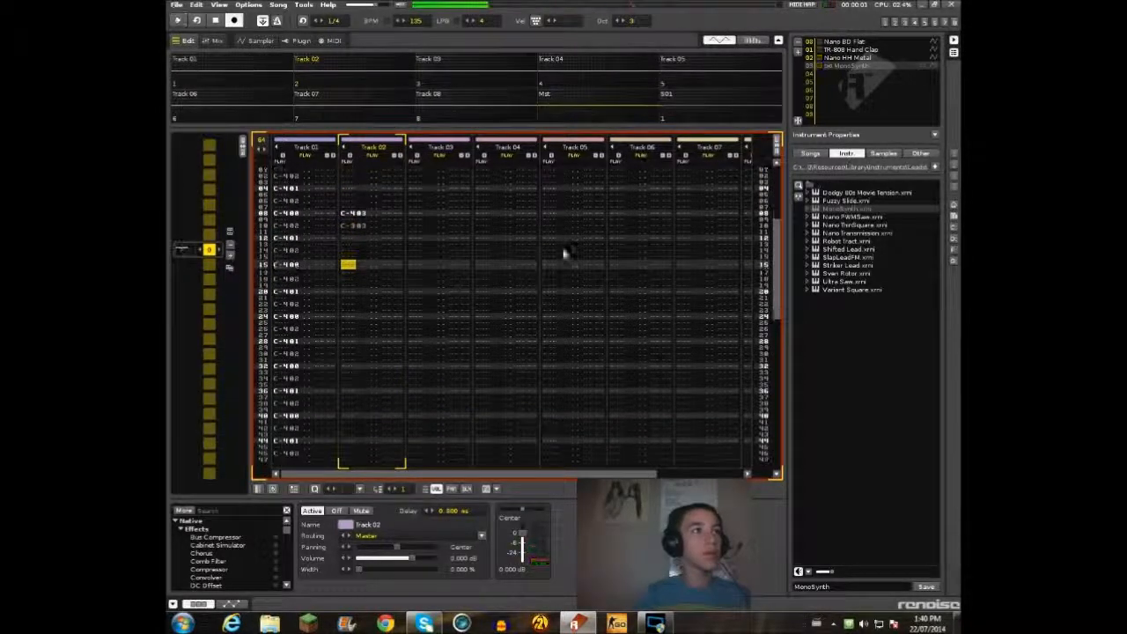
{"action": "key", "text": "space"}
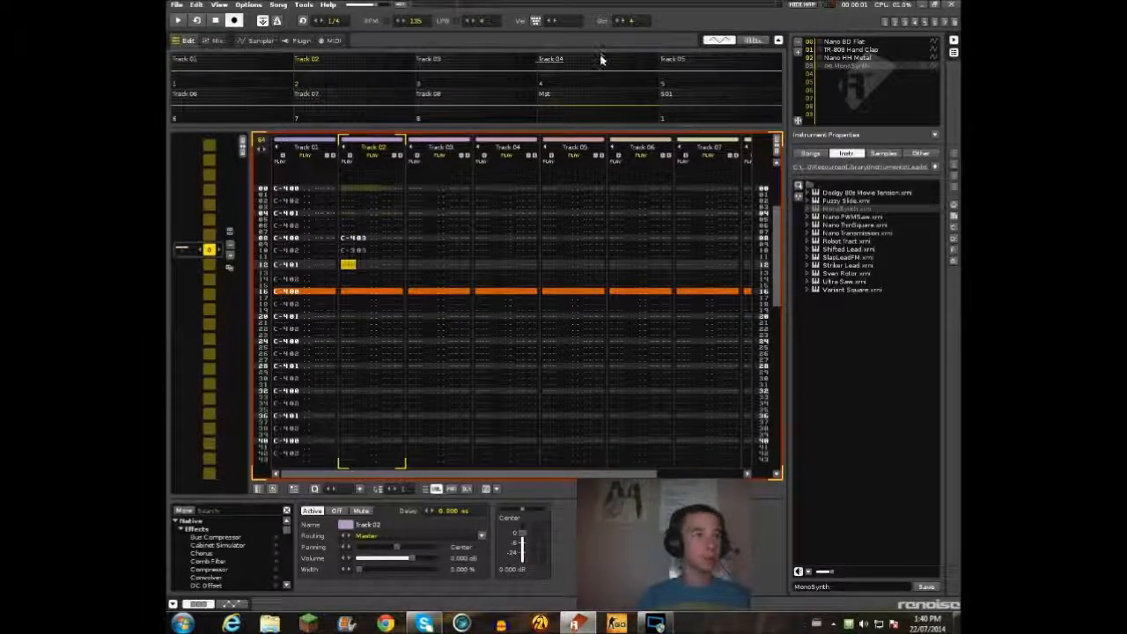
{"action": "key", "text": "space"}
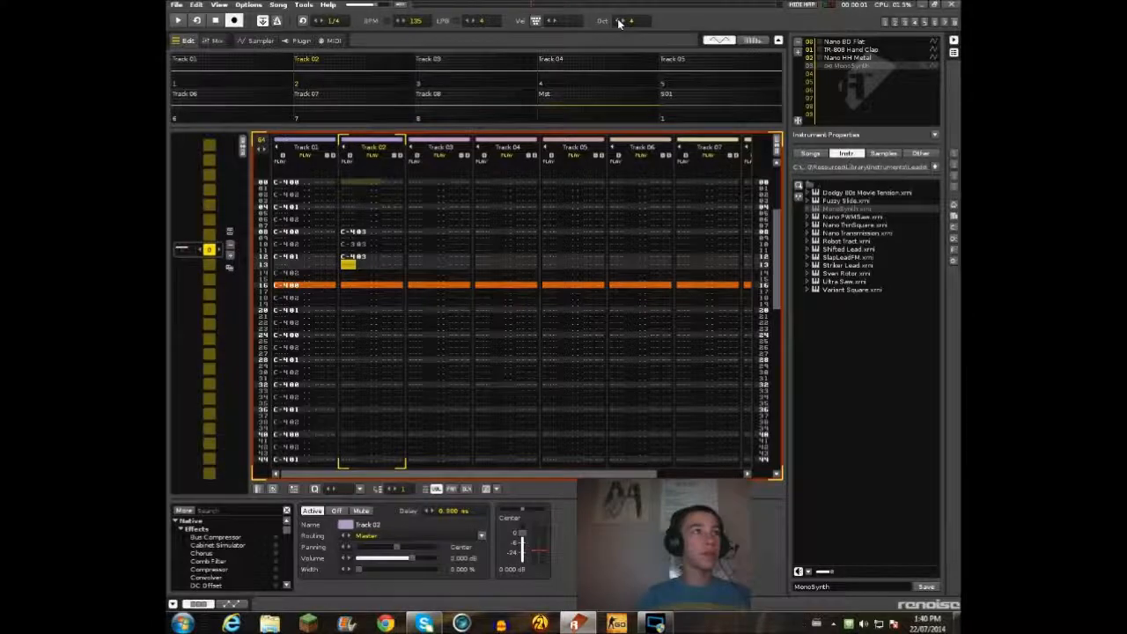
{"action": "key", "text": "space"}
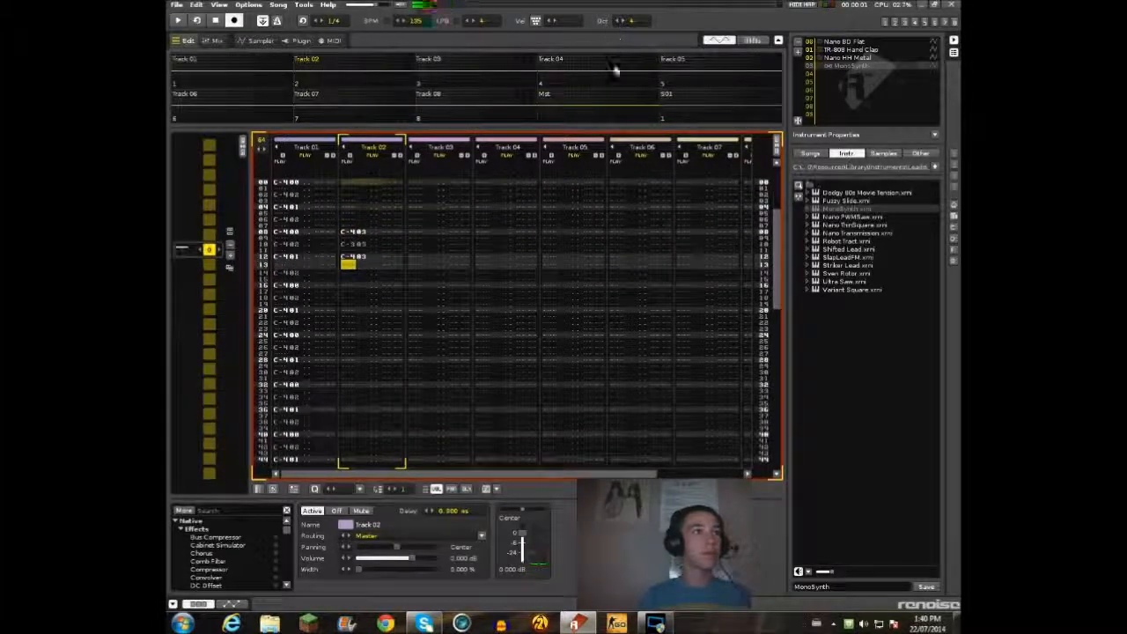
{"action": "key", "text": "shift+Tab"}
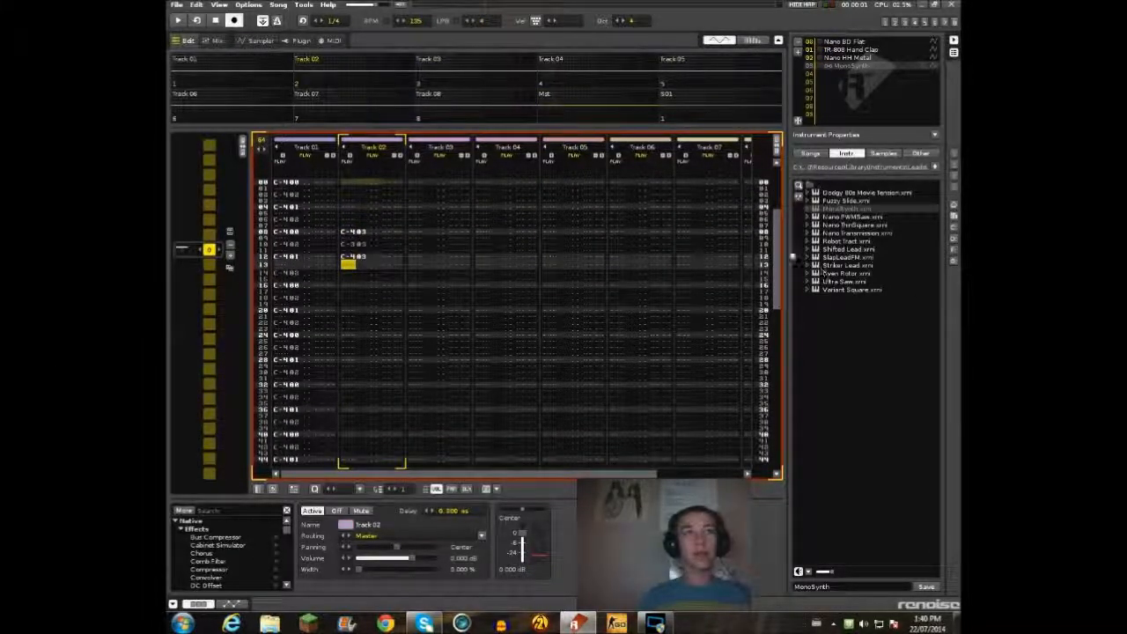
- Browse to the Pads instrument library folder, select empty instrument slot 04 and turn edit mode off
{"action": "mouse_move", "coordinate": [779, 255]}
{"action": "left_mouse_down"}
{"action": "mouse_move", "coordinate": [778, 308]}
{"action": "mouse_move", "coordinate": [768, 274]}
{"action": "left_mouse_up"}
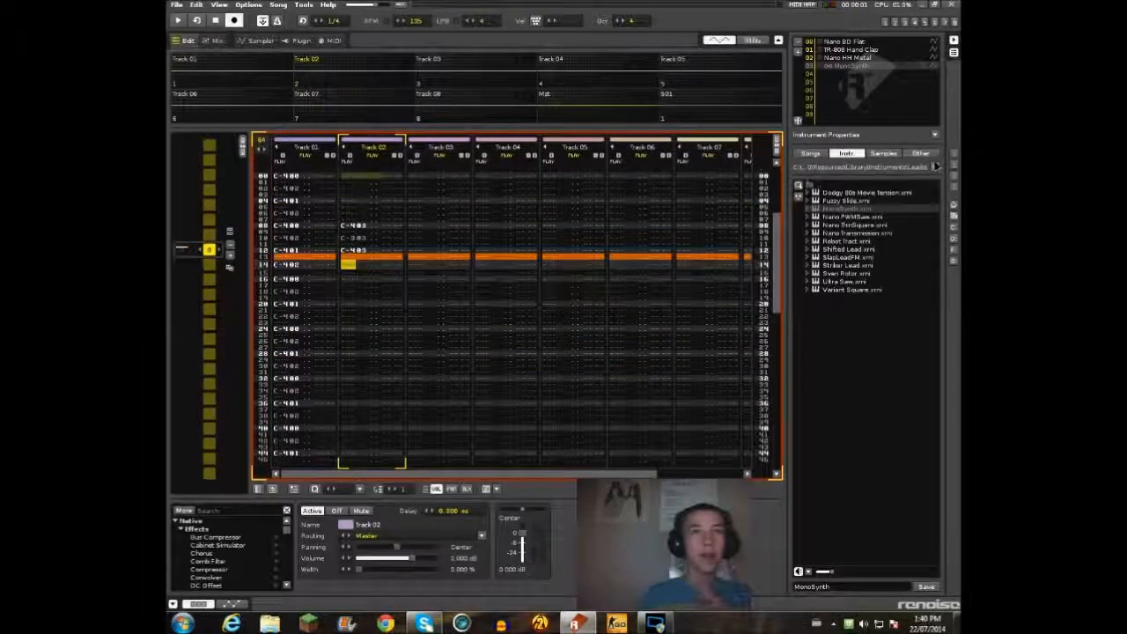
{"action": "left_click", "coordinate": [935, 168]}
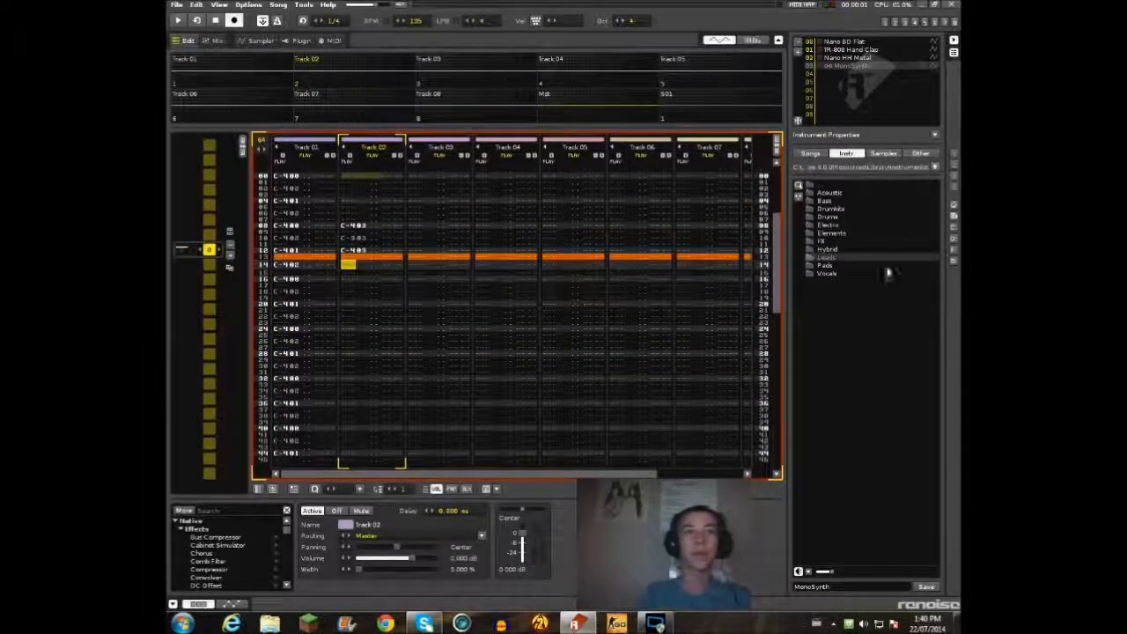
{"action": "double_click", "coordinate": [841, 265]}
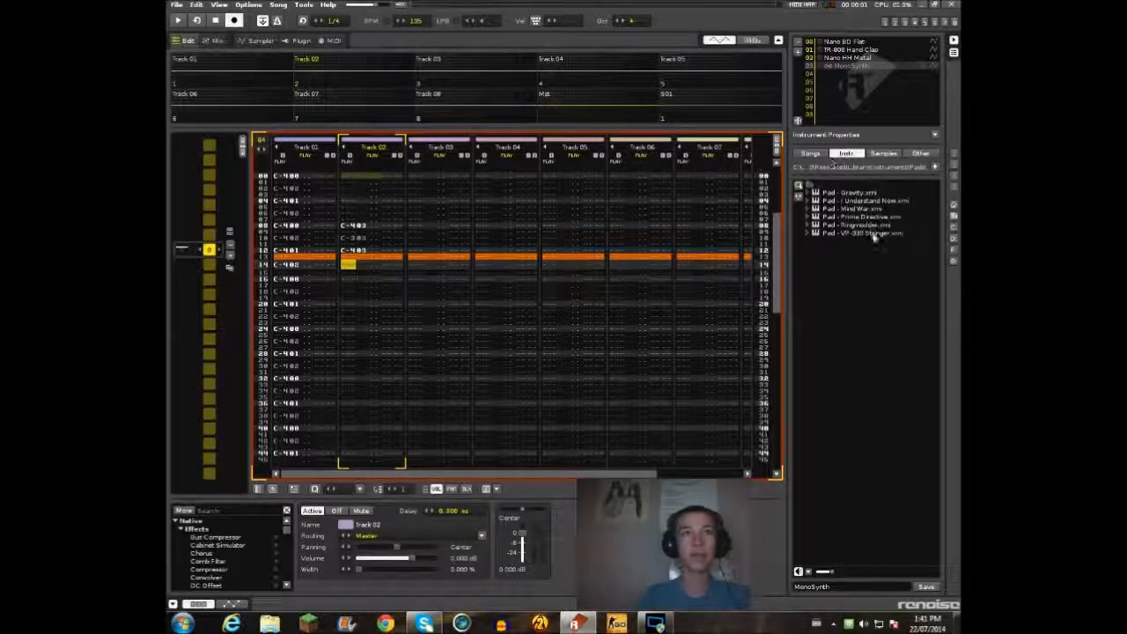
{"action": "left_click", "coordinate": [811, 74]}
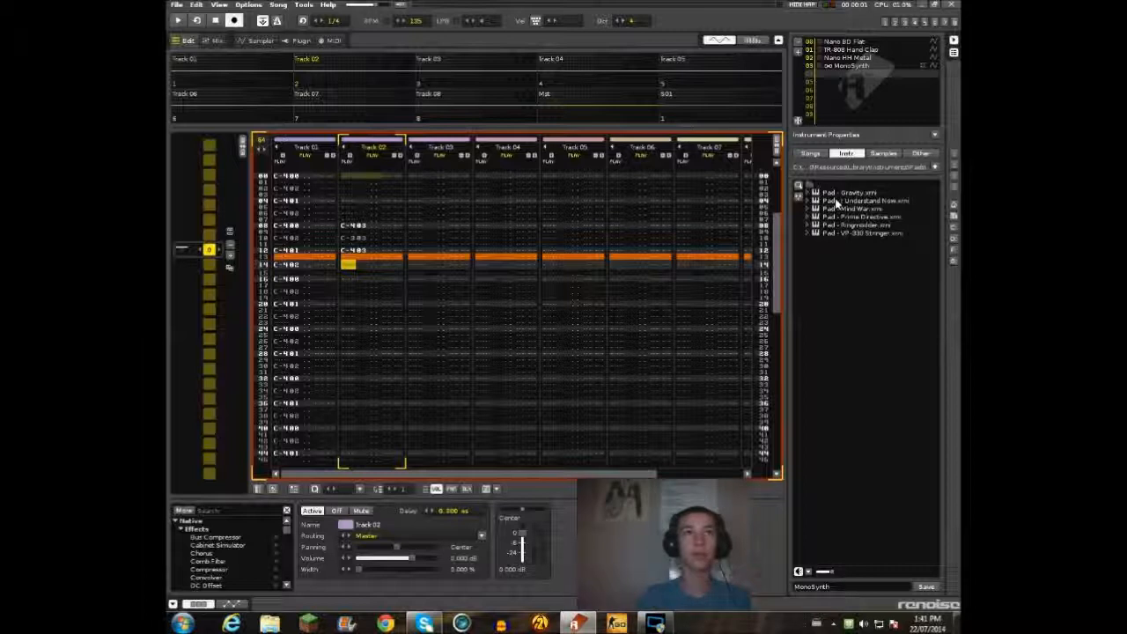
{"action": "key", "text": "Escape"}
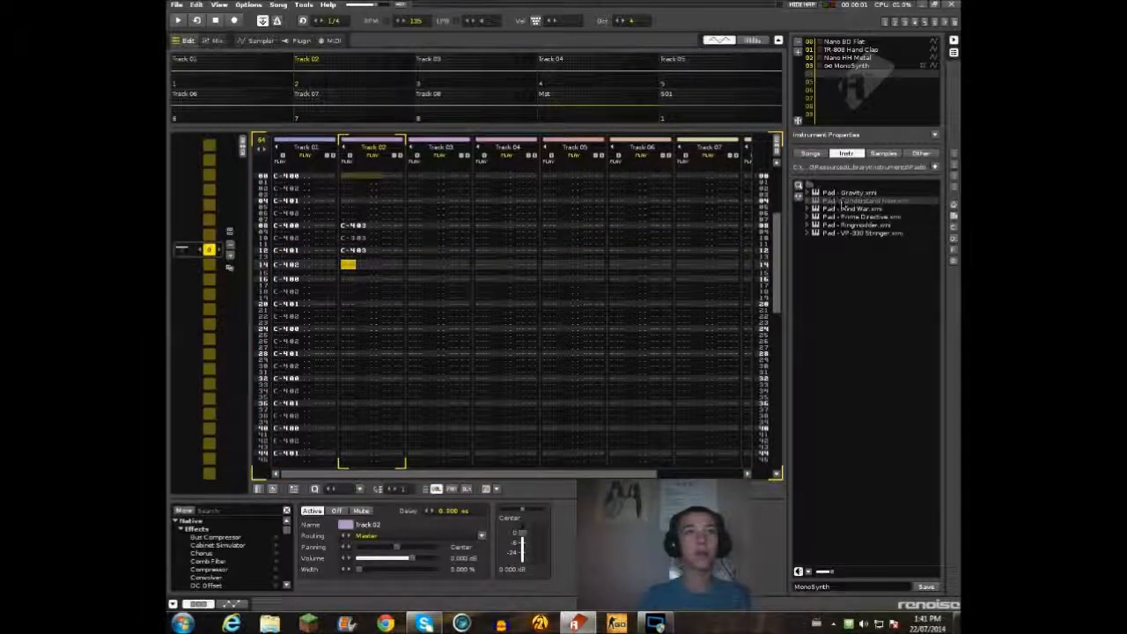
- Try Pad - I Understand Now and Pad - Prime Directive in slot 04, and settle on Pad - VP-330 Stringer
{"action": "double_click", "coordinate": [844, 201]}
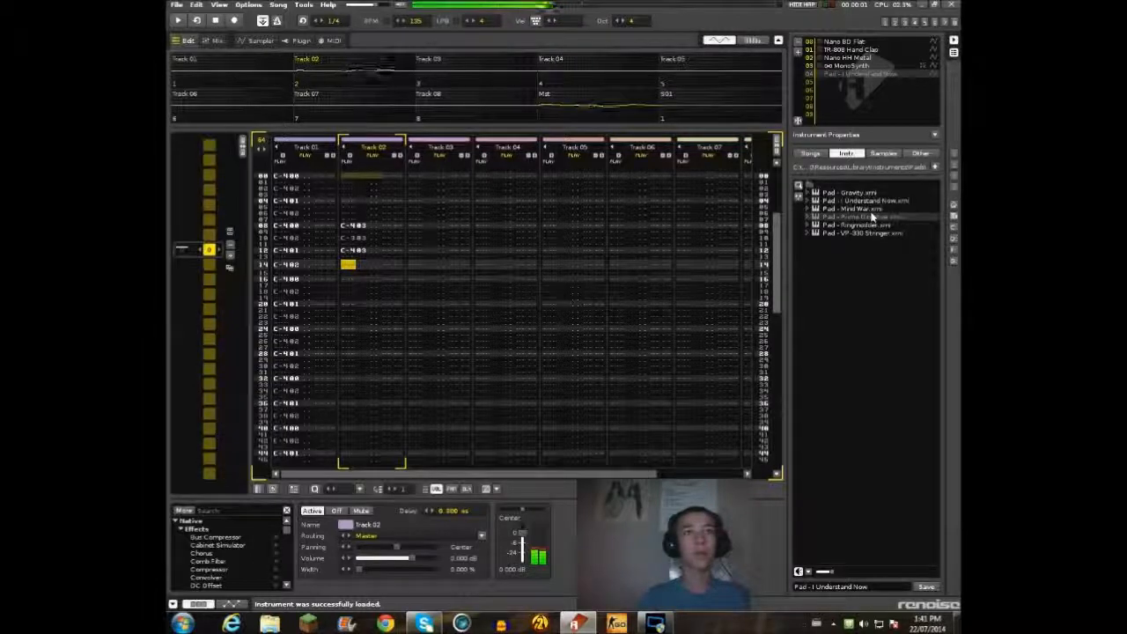
{"action": "double_click", "coordinate": [881, 217]}
{"action": "double_click", "coordinate": [890, 229]}
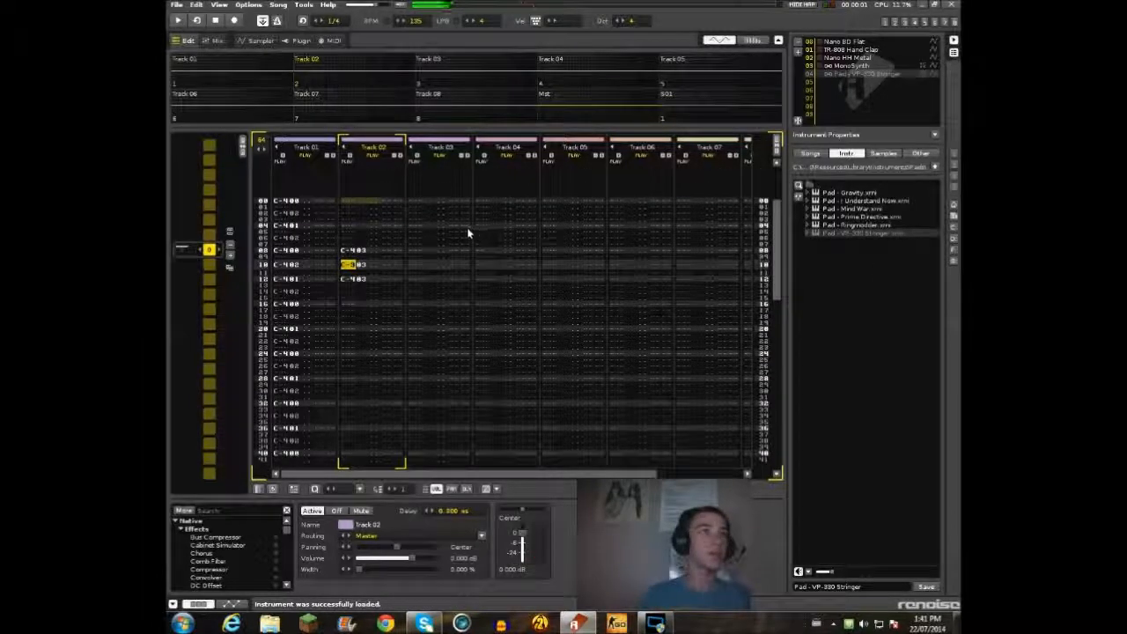
- Move the cursor to line 00 of Track 03, lower that track's mixer volume to about -2.6 dB and return to the pattern
{"action": "key", "text": "Tab"}
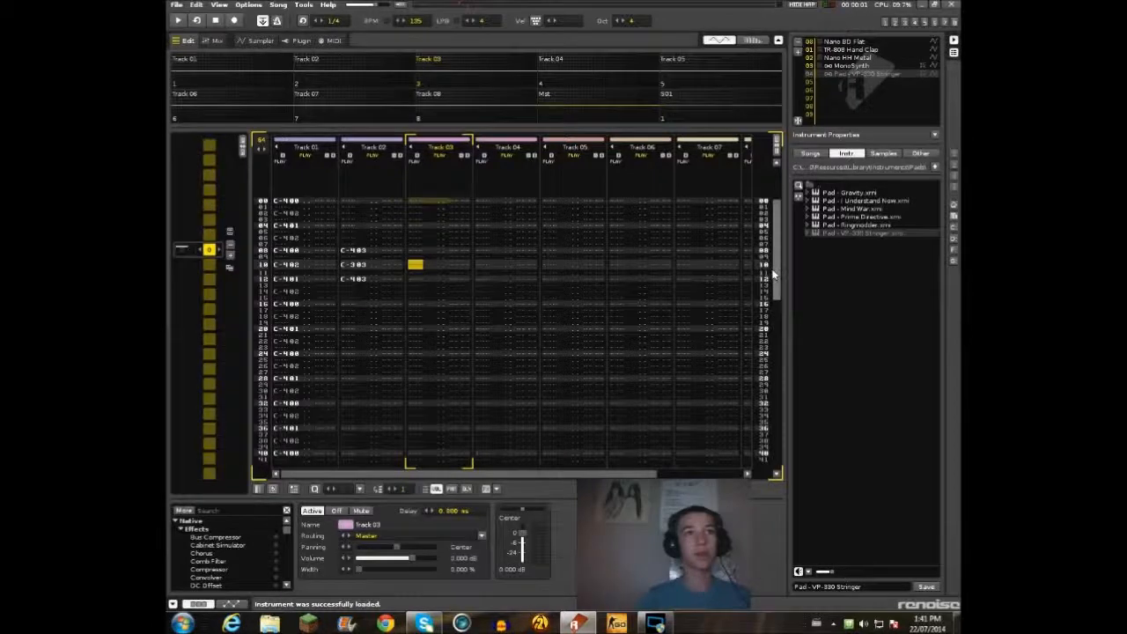
{"action": "left_click_drag", "start_coordinate": [774, 275], "coordinate": [777, 221]}
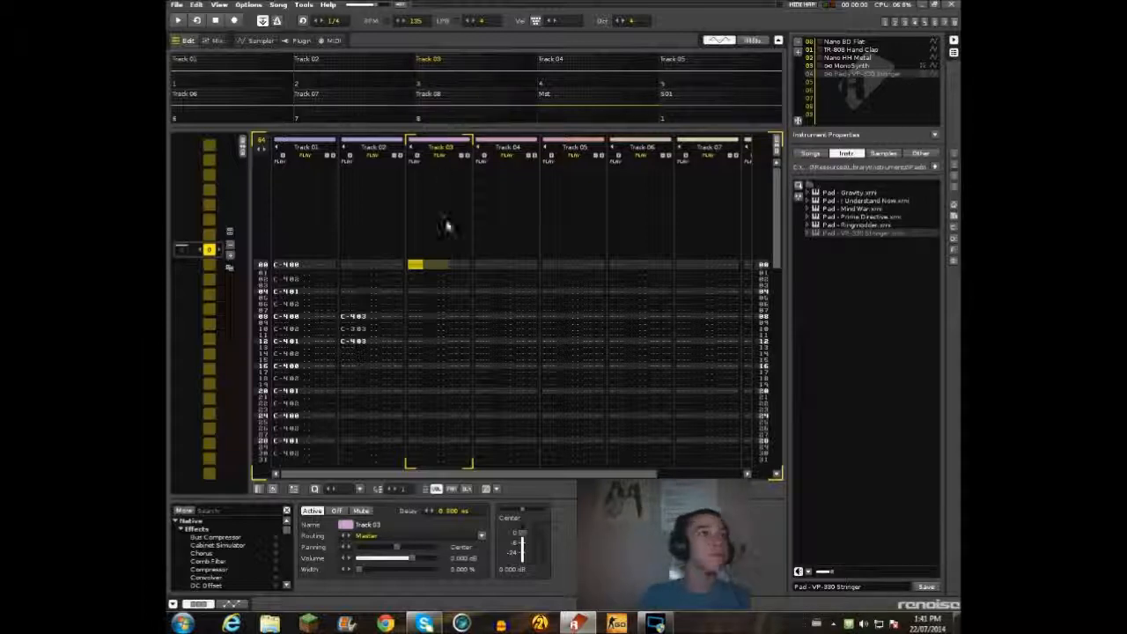
{"action": "left_click", "coordinate": [216, 41]}
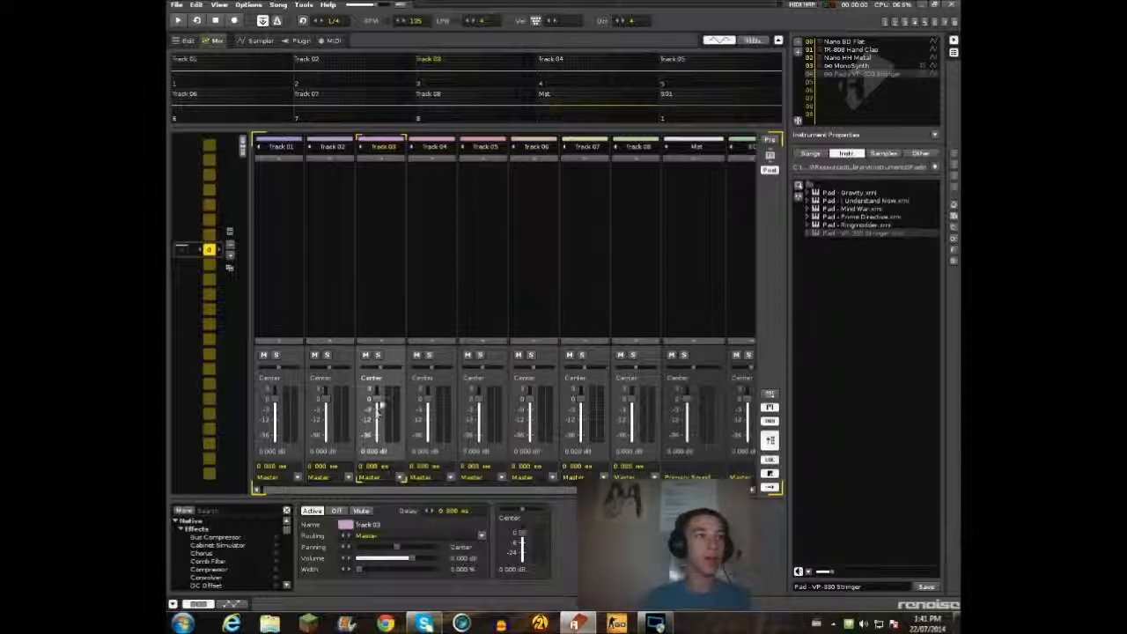
{"action": "left_click_drag", "start_coordinate": [373, 401], "coordinate": [373, 405]}
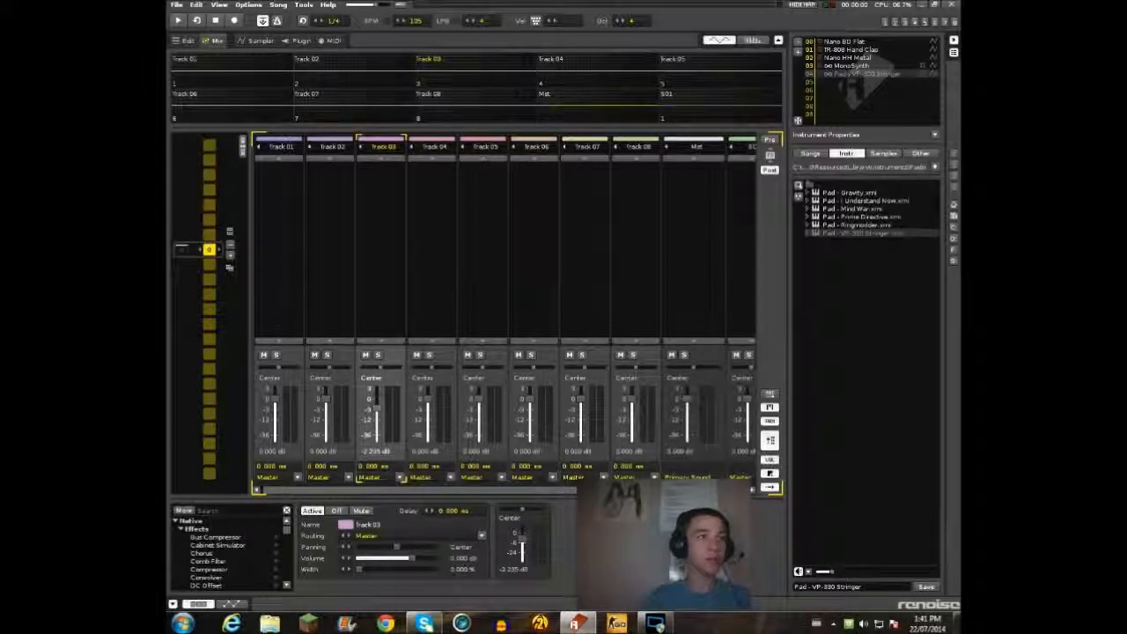
{"action": "left_click", "coordinate": [186, 40]}
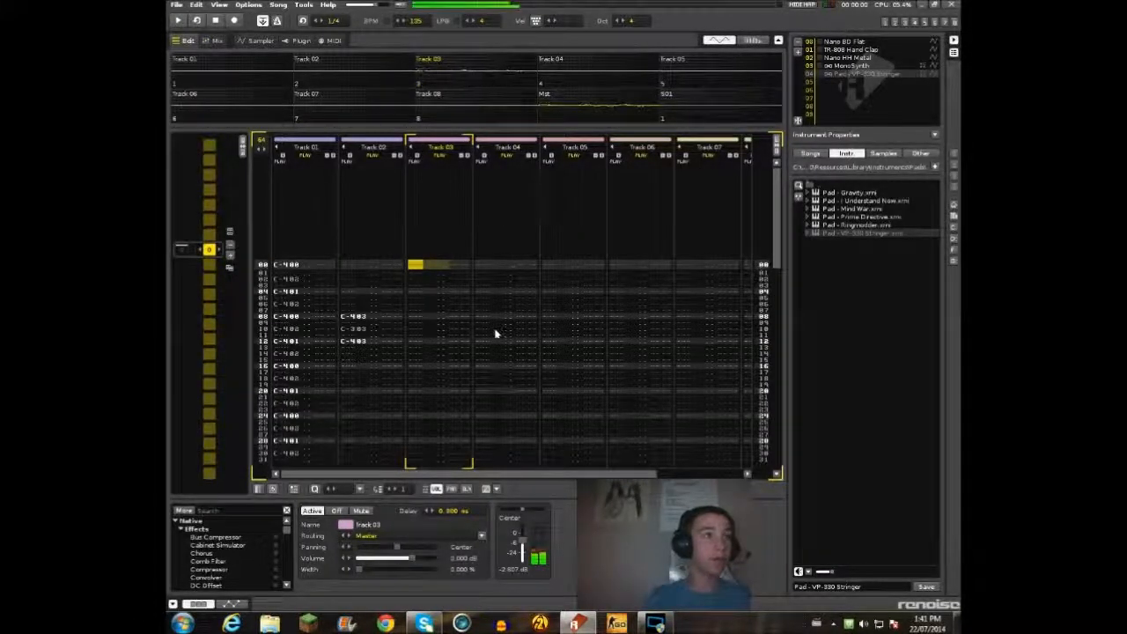
- With edit mode on and edit step 4, enter C-4 VP-330 Stringer notes every four lines down Track 03 and play the pattern
{"action": "key", "text": "Escape"}
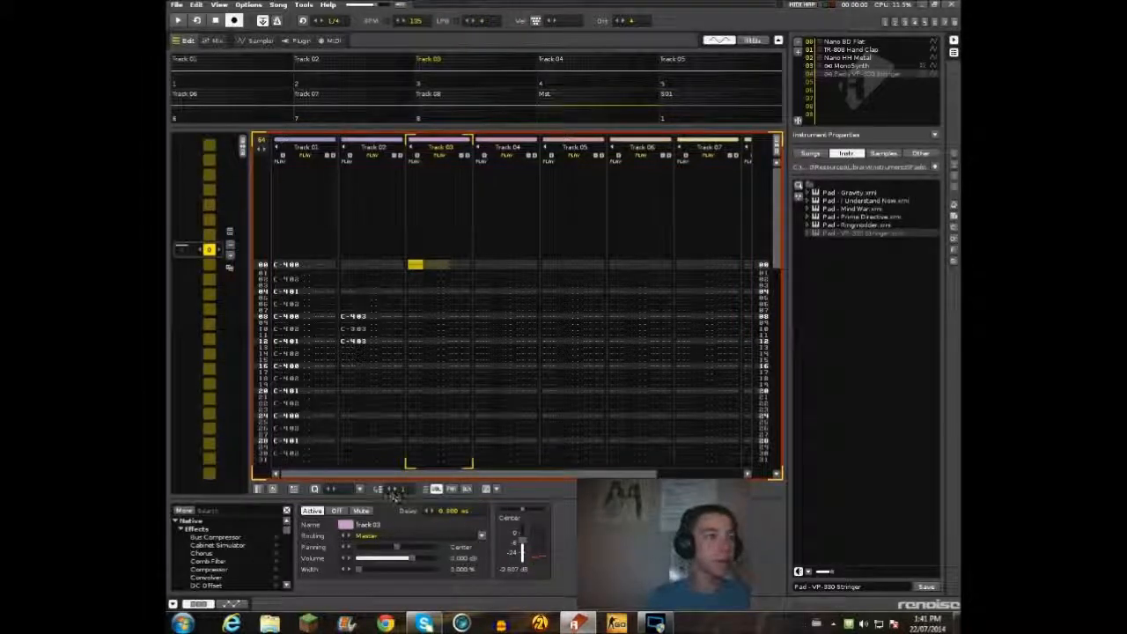
{"action": "key", "text": "space"}
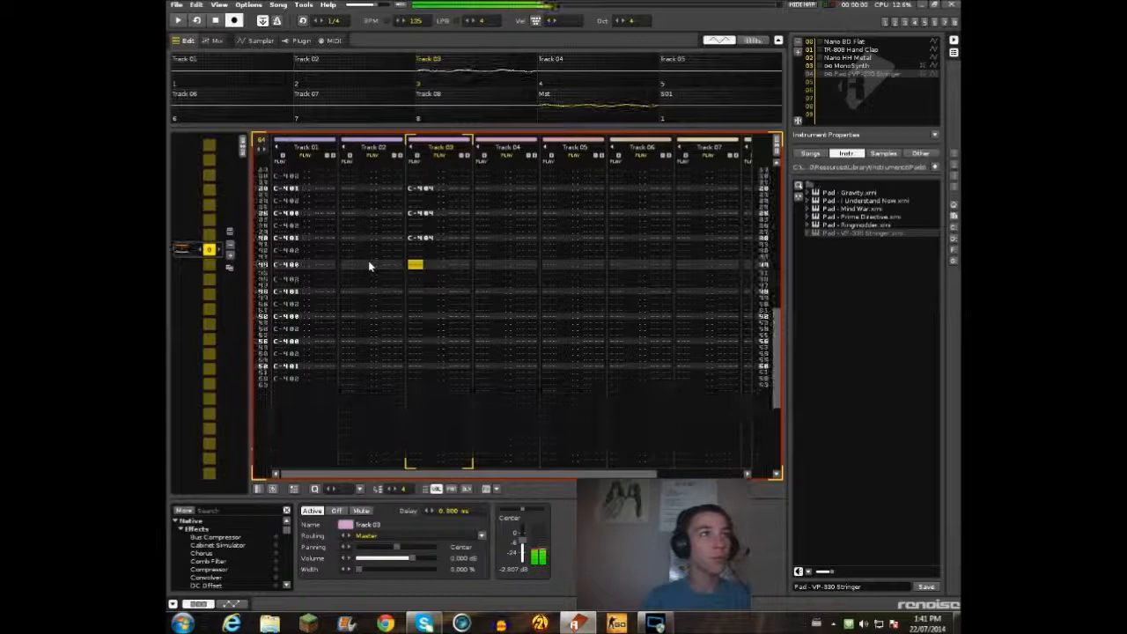
{"action": "key", "text": "z"}
{"action": "key", "text": "z"}
{"action": "key", "text": "z"}
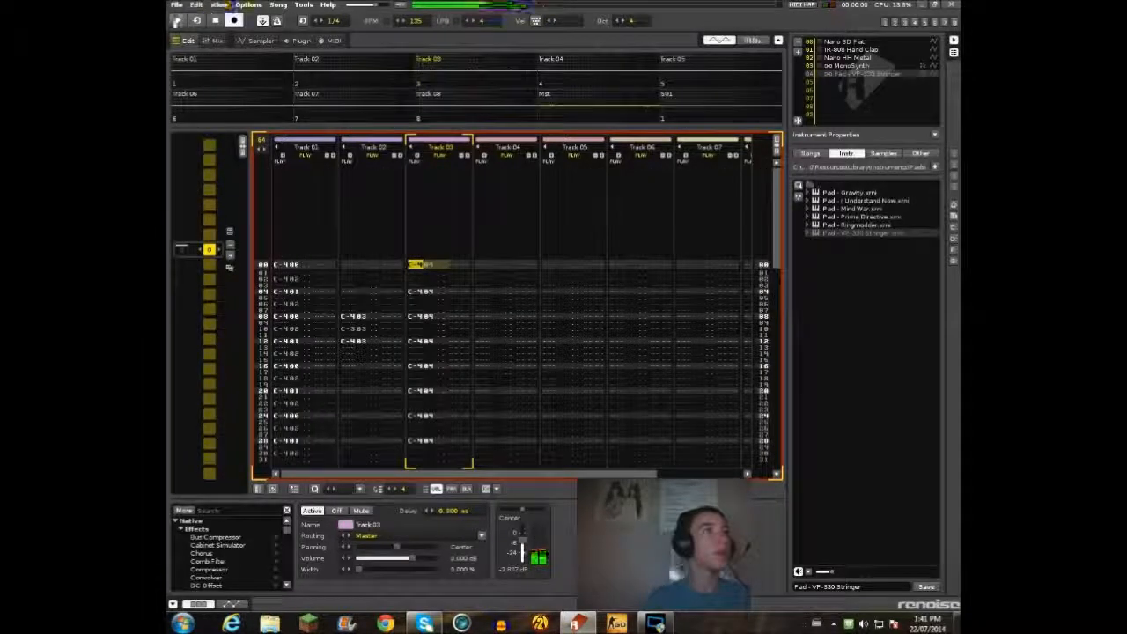
{"action": "left_click", "coordinate": [177, 20]}
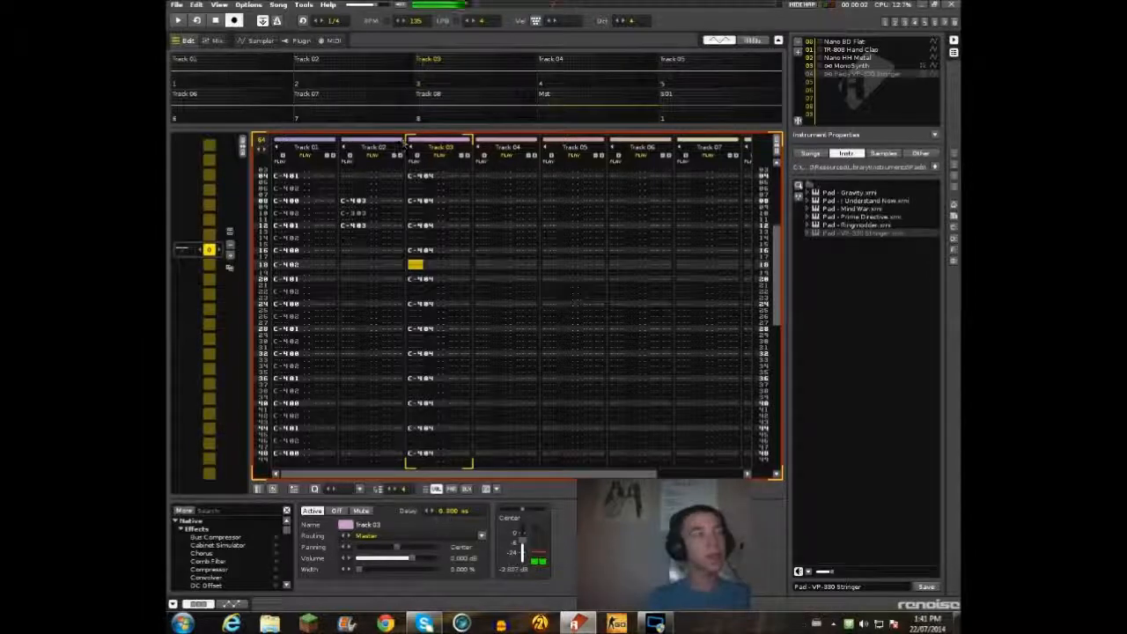
- Lower Track 03's mixer volume in stages to about -10.4 dB, playing the pattern to check the balance
{"action": "left_click", "coordinate": [212, 41]}
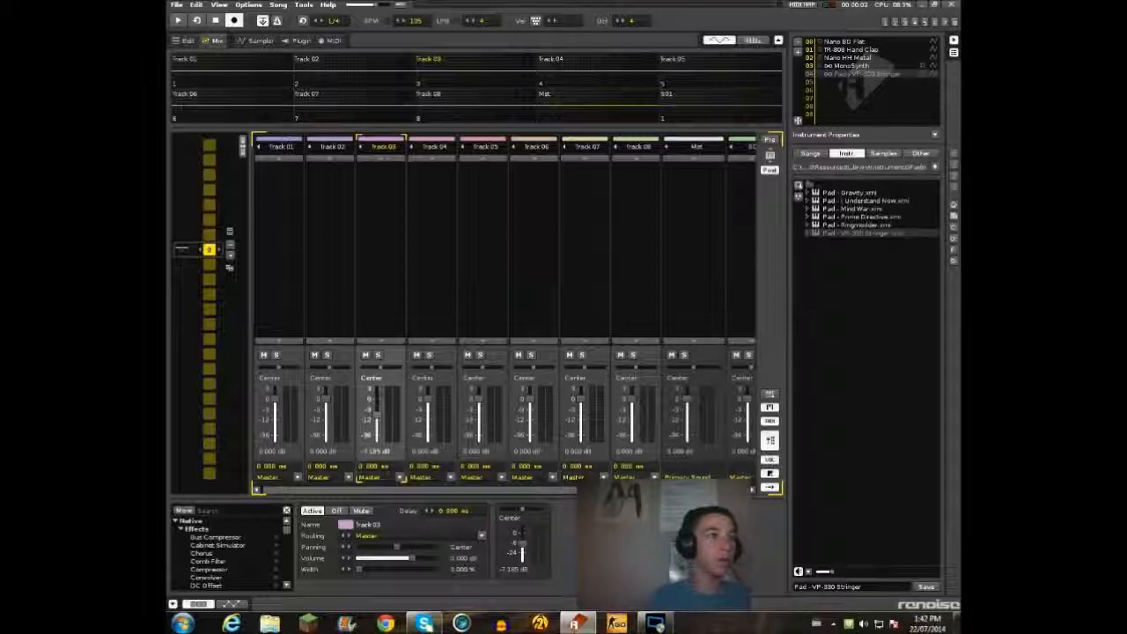
{"action": "left_click", "coordinate": [177, 19]}
{"action": "left_click", "coordinate": [187, 41]}
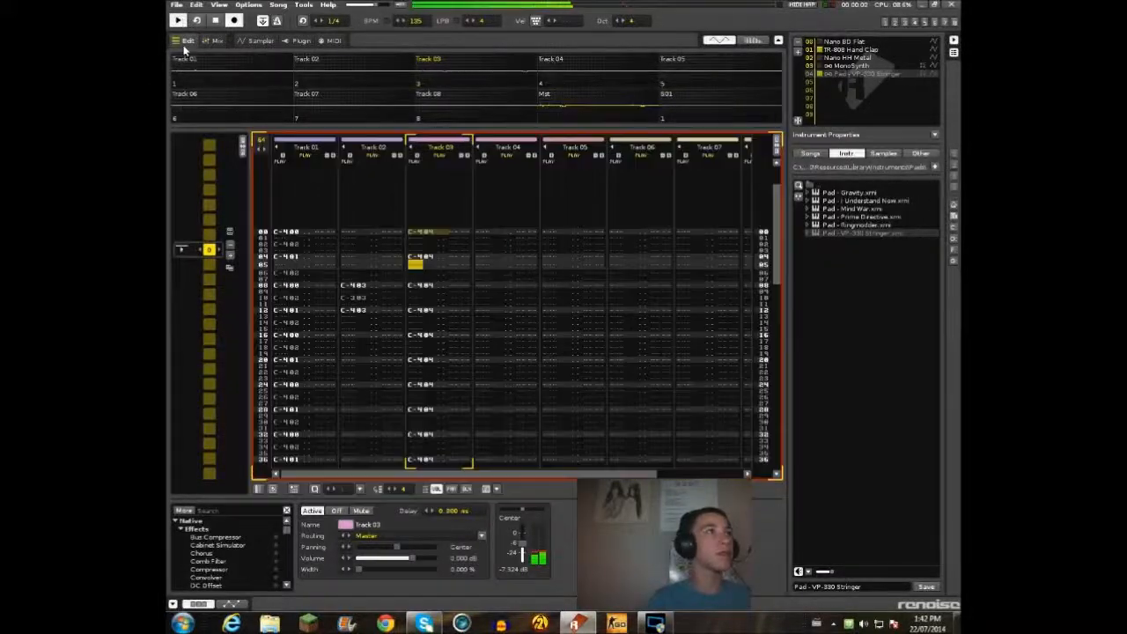
{"action": "key", "text": "F3"}
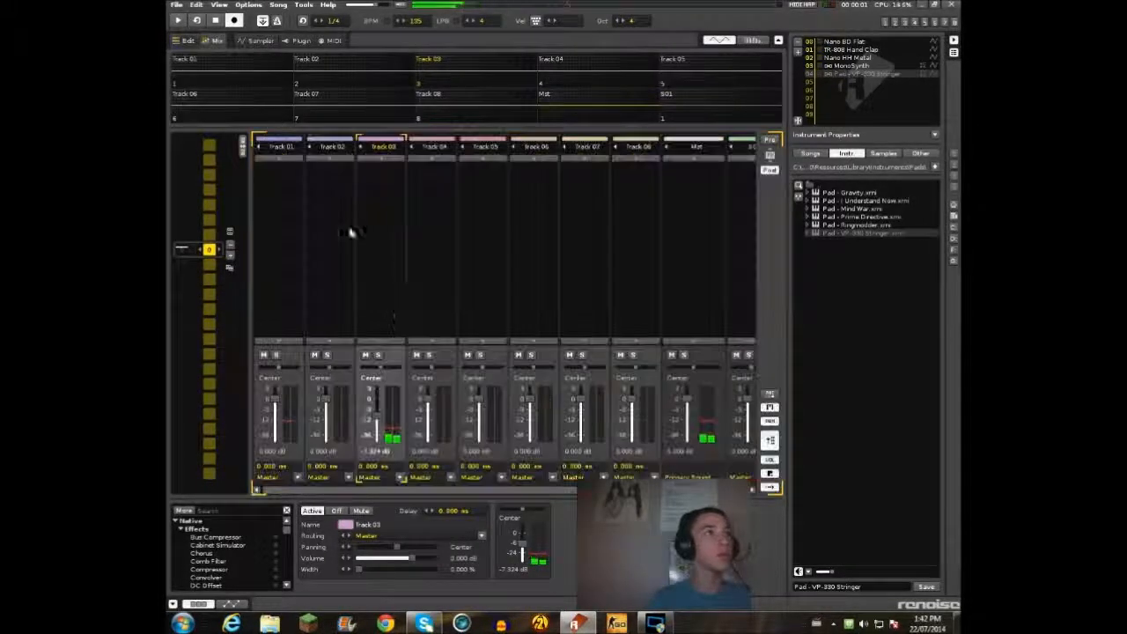
{"action": "left_click_drag", "start_coordinate": [377, 399], "coordinate": [377, 414]}
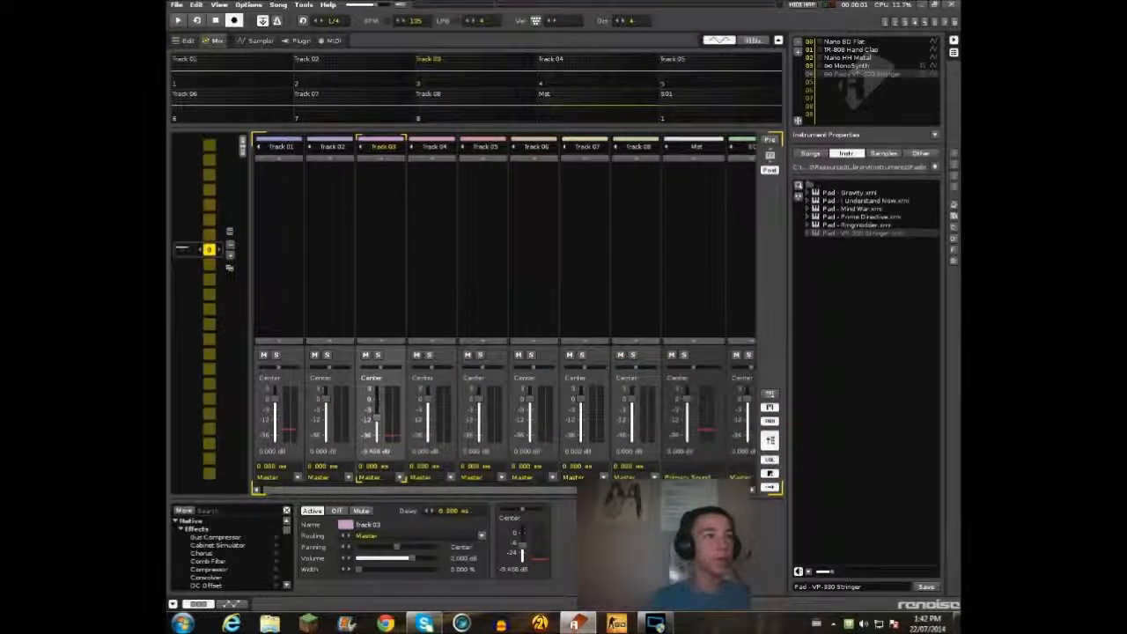
{"action": "left_click", "coordinate": [187, 41]}
{"action": "left_click", "coordinate": [177, 19]}
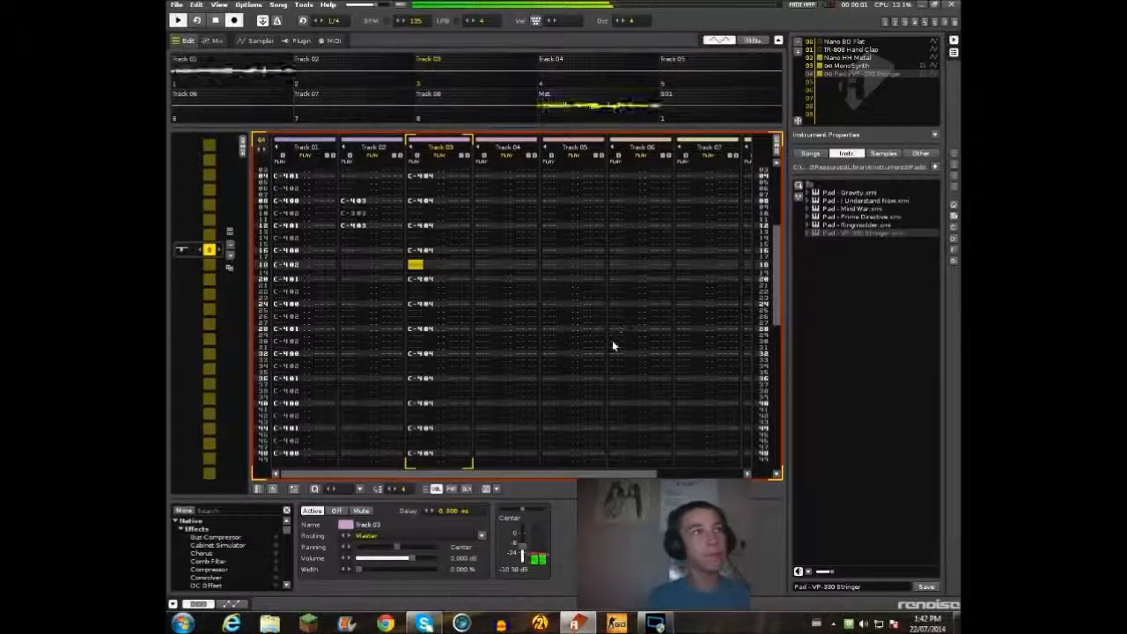
- Rename Track 01 to Drums and Track 02 to Mono
{"action": "scroll", "coordinate": [339, 196], "scroll_direction": "up", "scroll_amount": 7}
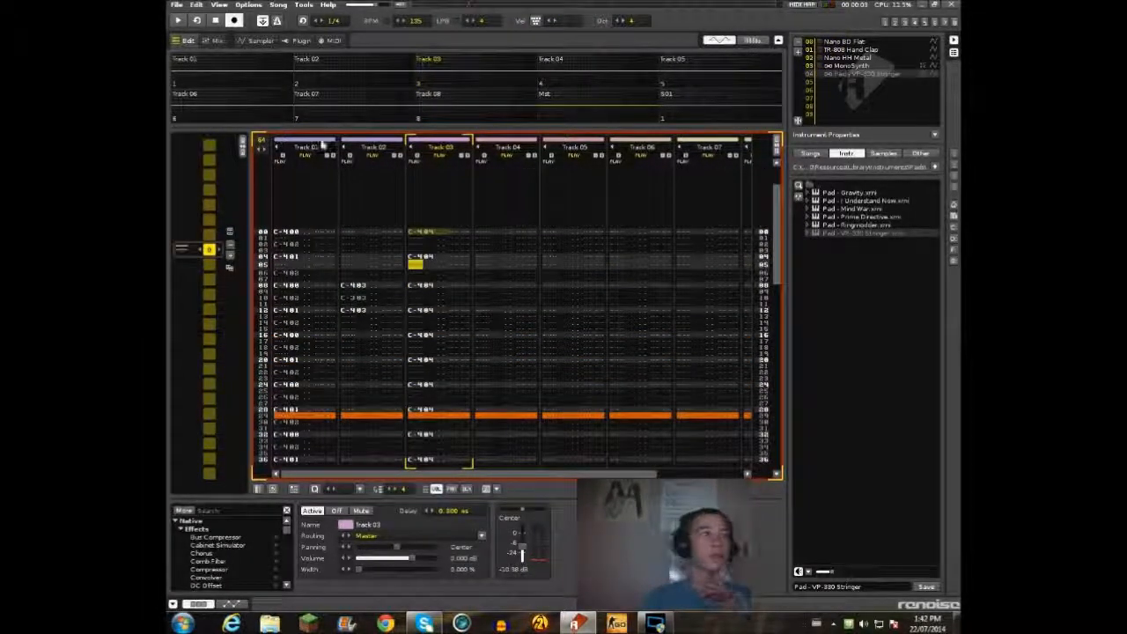
{"action": "double_click", "coordinate": [309, 146]}
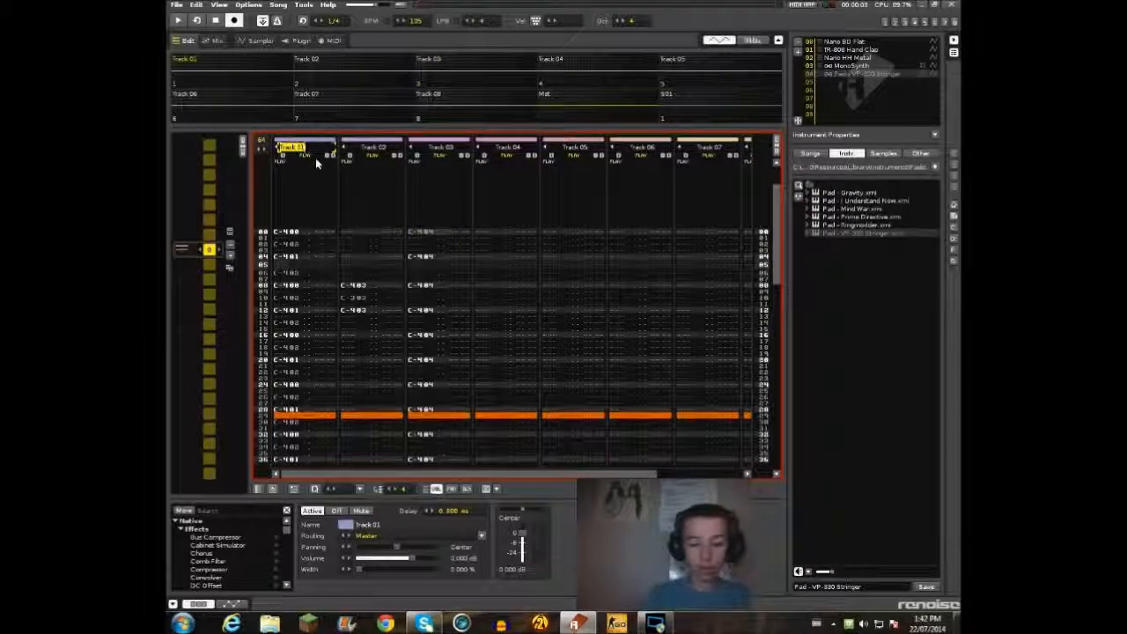
{"action": "key", "text": "BackSpace"}
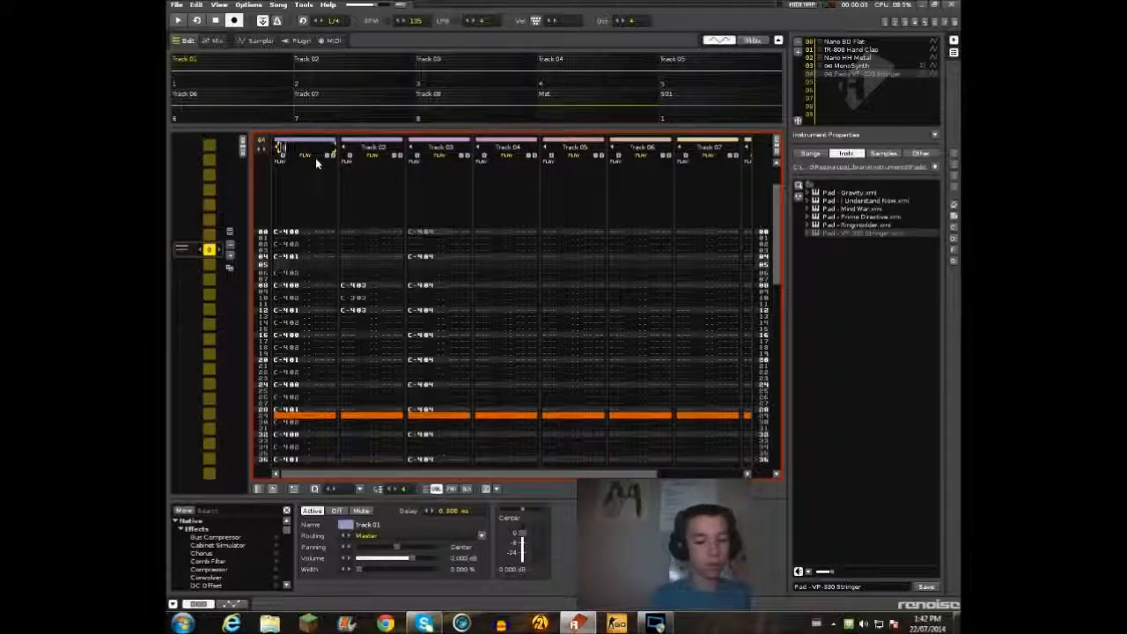
{"action": "type", "text": "Drums"}
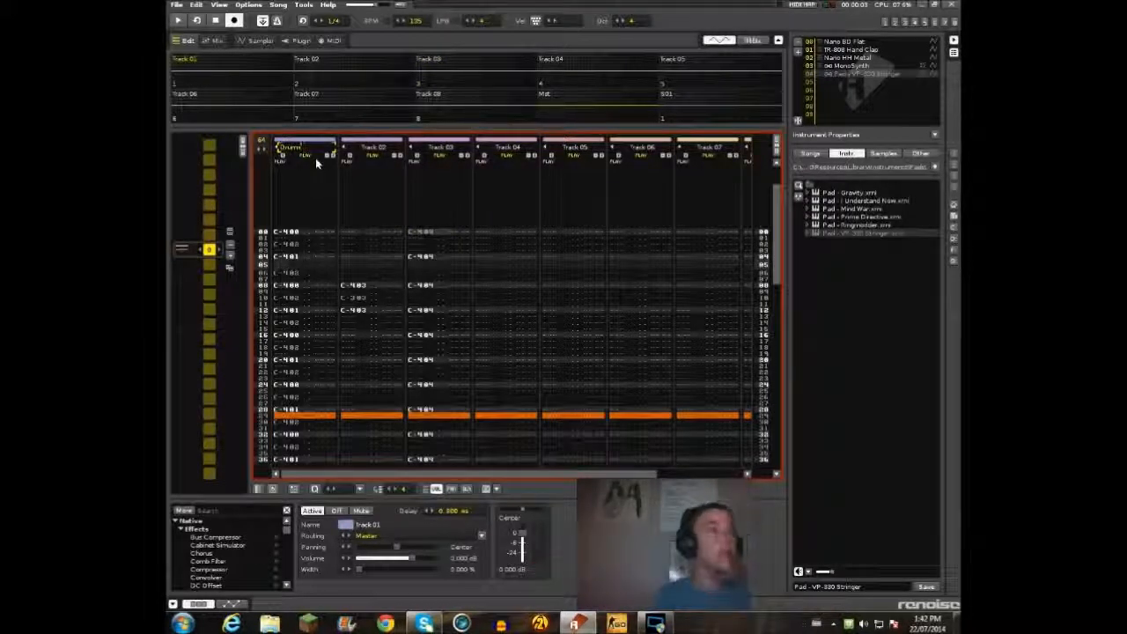
{"action": "double_click", "coordinate": [388, 148]}
{"action": "key", "text": "BackSpace"}
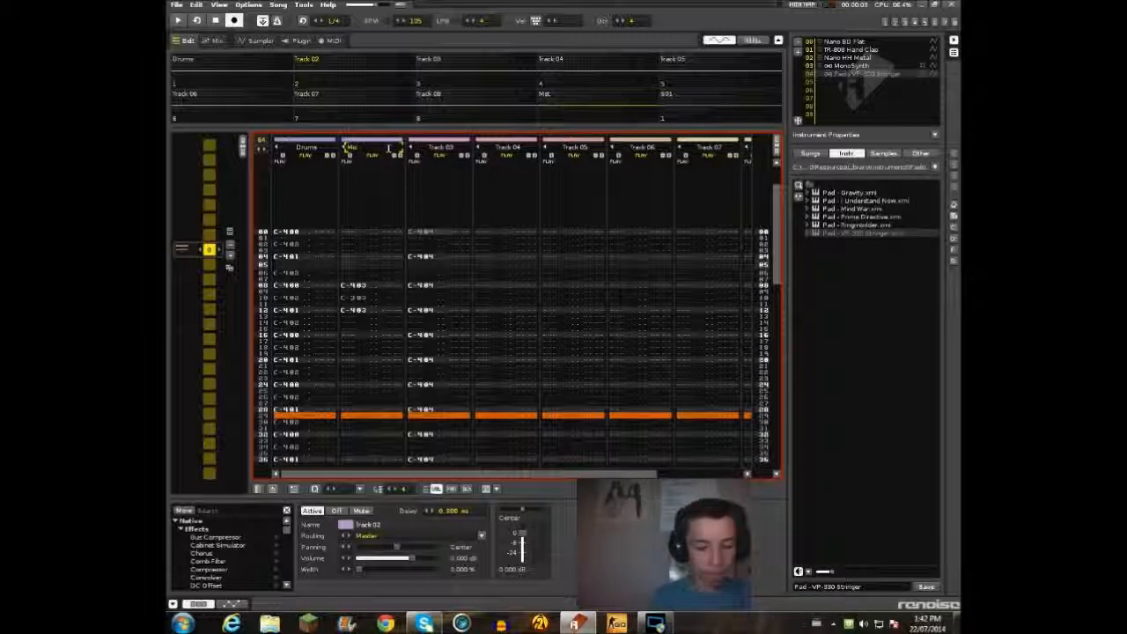
- Rename Track 03 to Bass and narrow the Bass, Mono and Drums tracks in the pattern
{"action": "double_click", "coordinate": [421, 147]}
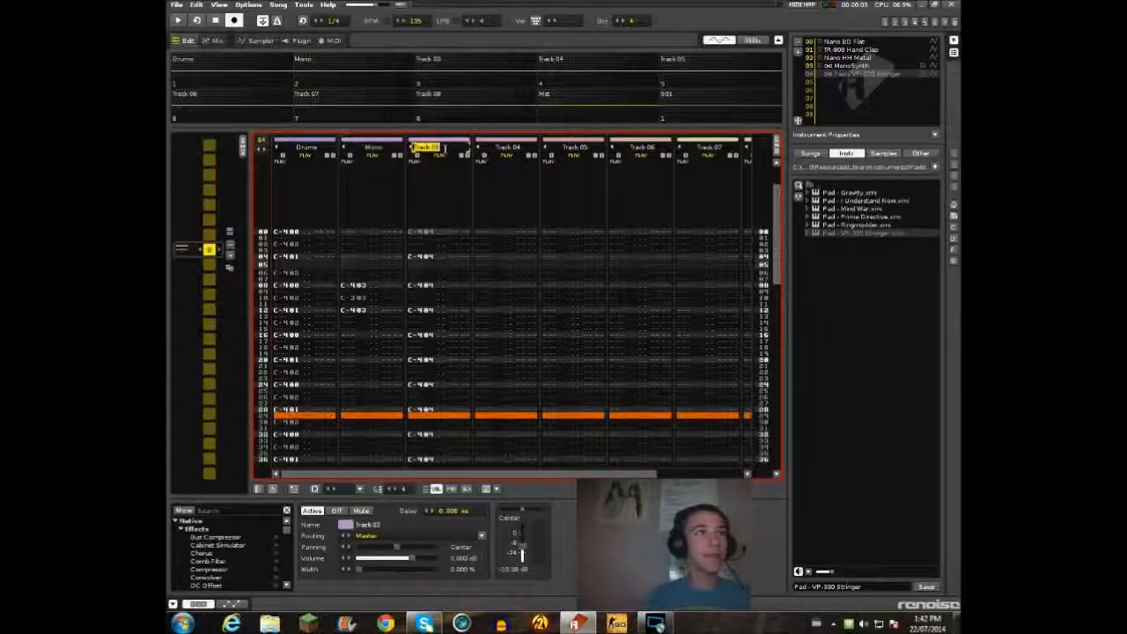
{"action": "key", "text": "BackSpace"}
{"action": "type", "text": "Bass"}
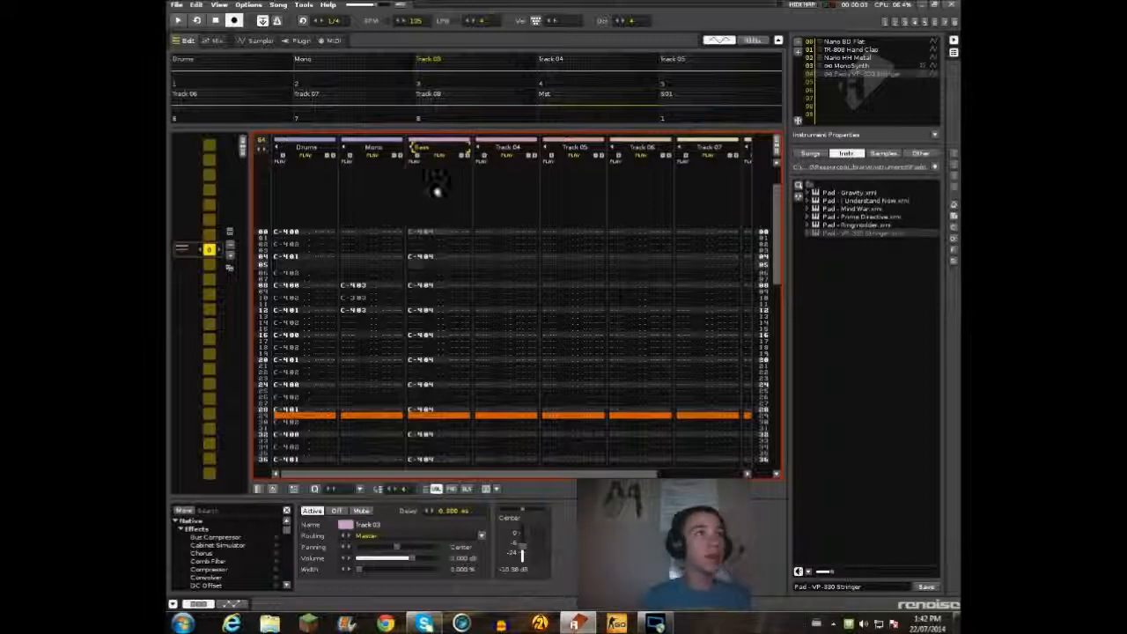
{"action": "key", "text": "Return"}
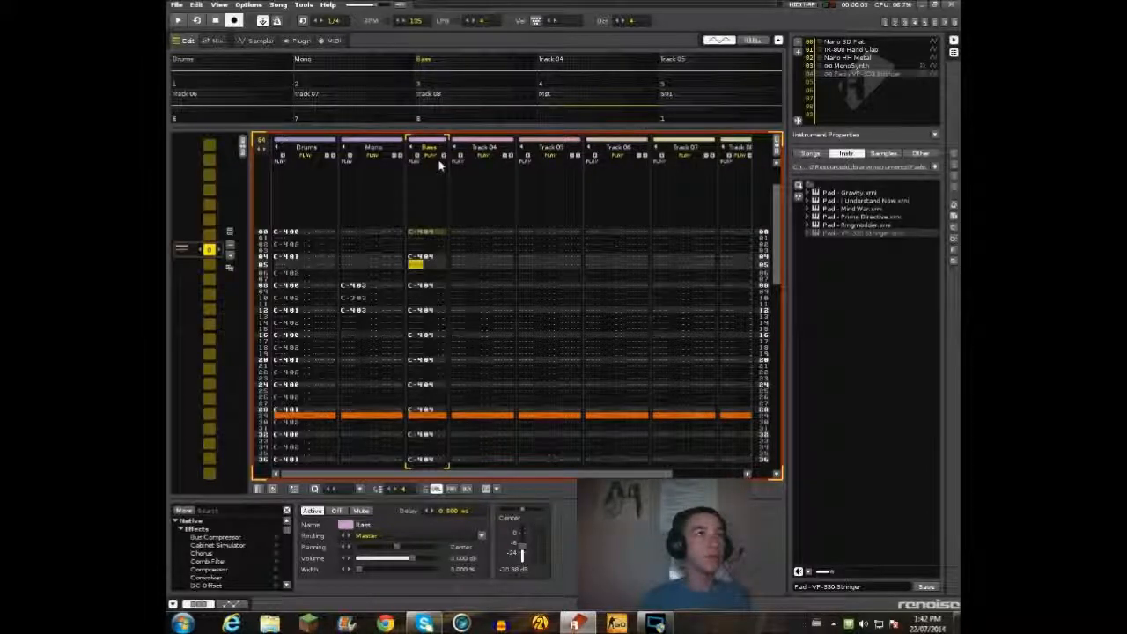
{"action": "left_click", "coordinate": [380, 157]}
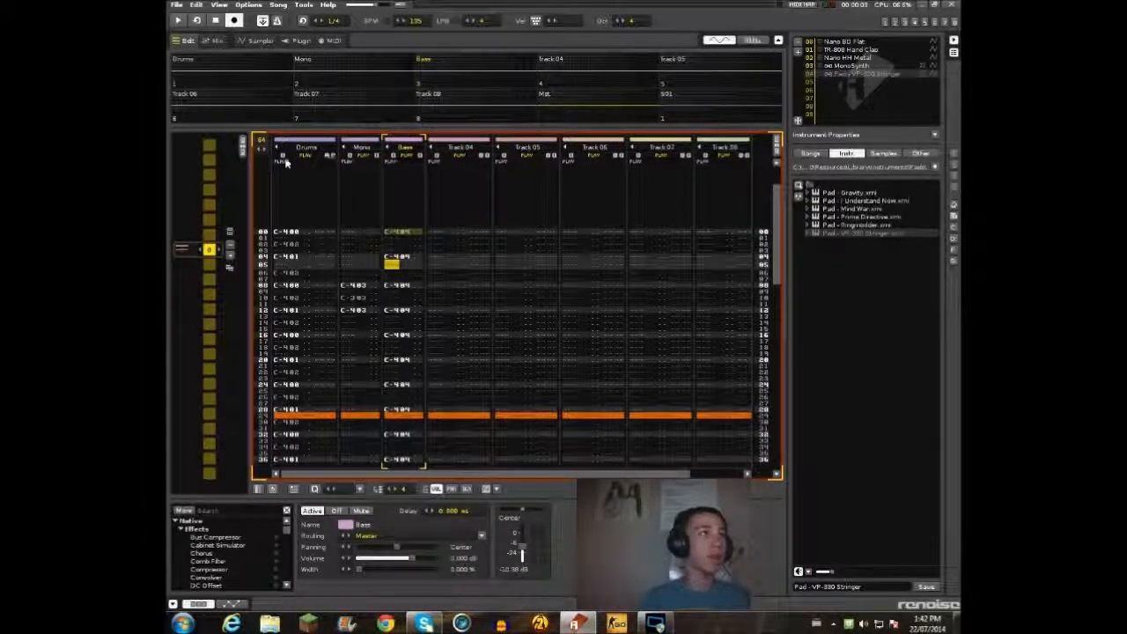
{"action": "left_click", "coordinate": [328, 156]}
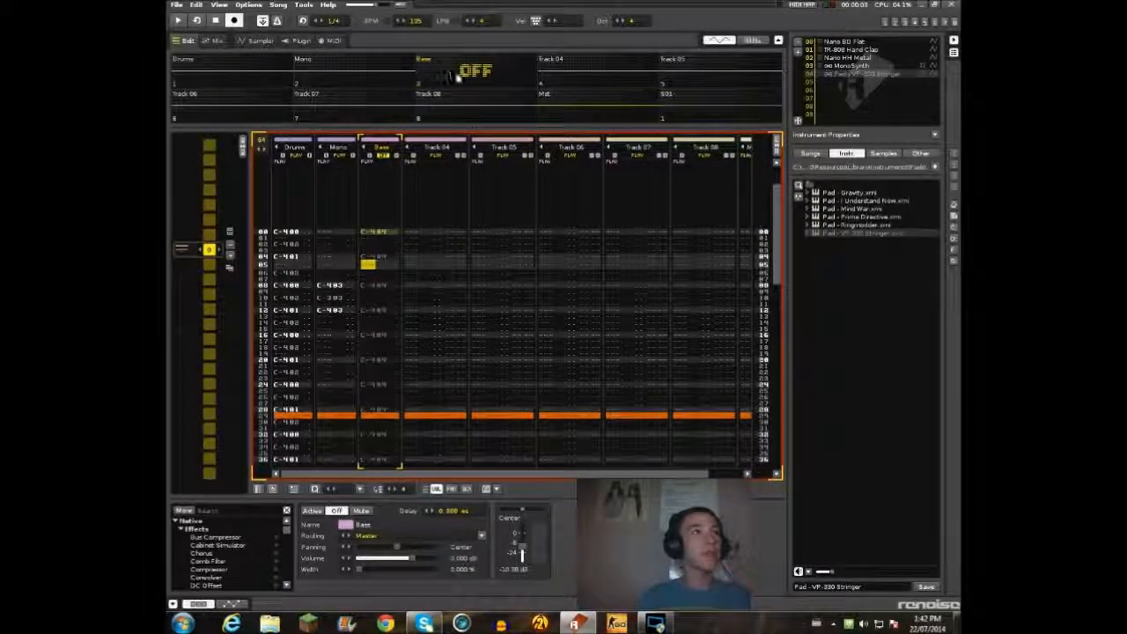
- Demonstrate muting by turning the Mono and Drums tracks off and back on from the track scopes
{"action": "left_click", "coordinate": [339, 78]}
{"action": "left_click", "coordinate": [236, 76]}
{"action": "left_click", "coordinate": [344, 78]}
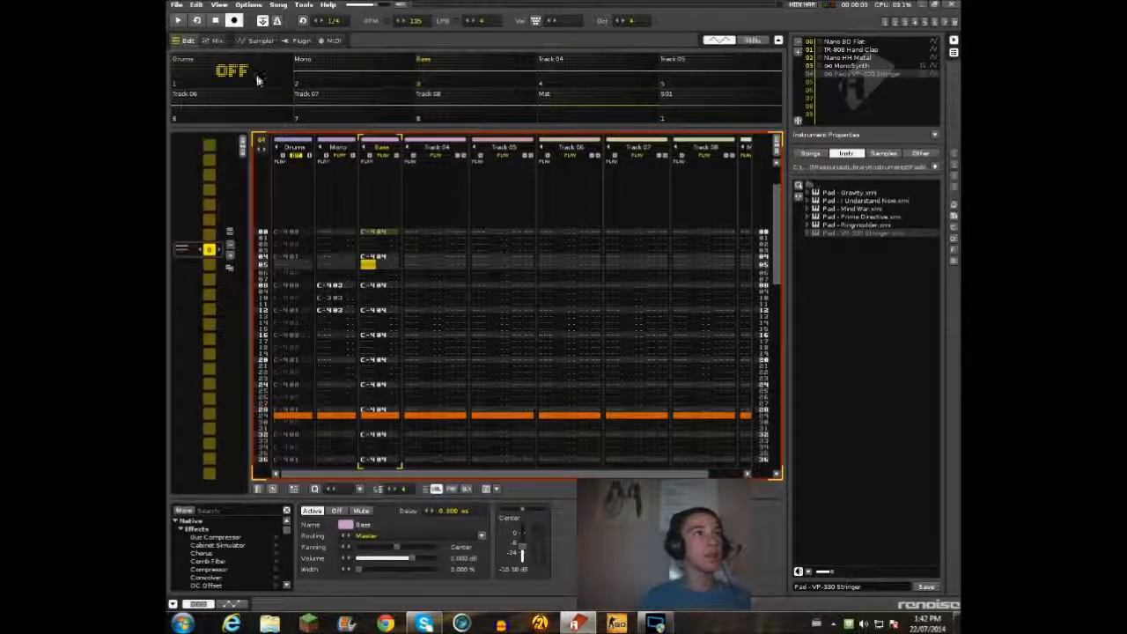
{"action": "left_click", "coordinate": [253, 83]}
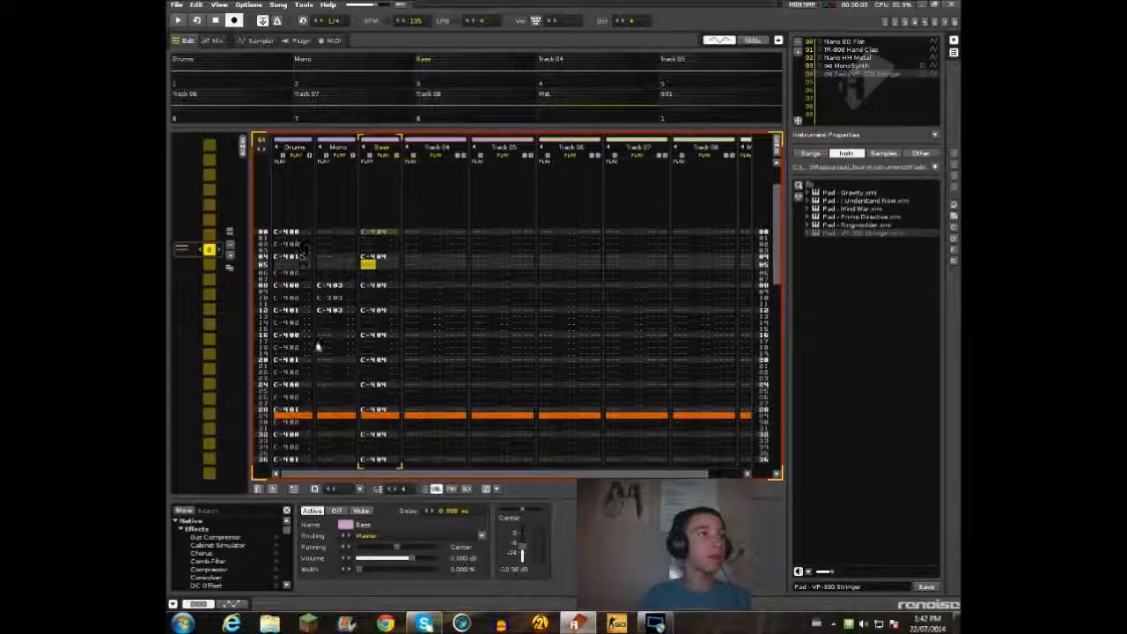
- Play the pattern with Mono turned off, turn Mono back on, and switch Bass off and on during playback
{"action": "left_click", "coordinate": [304, 77]}
{"action": "left_click", "coordinate": [178, 20]}
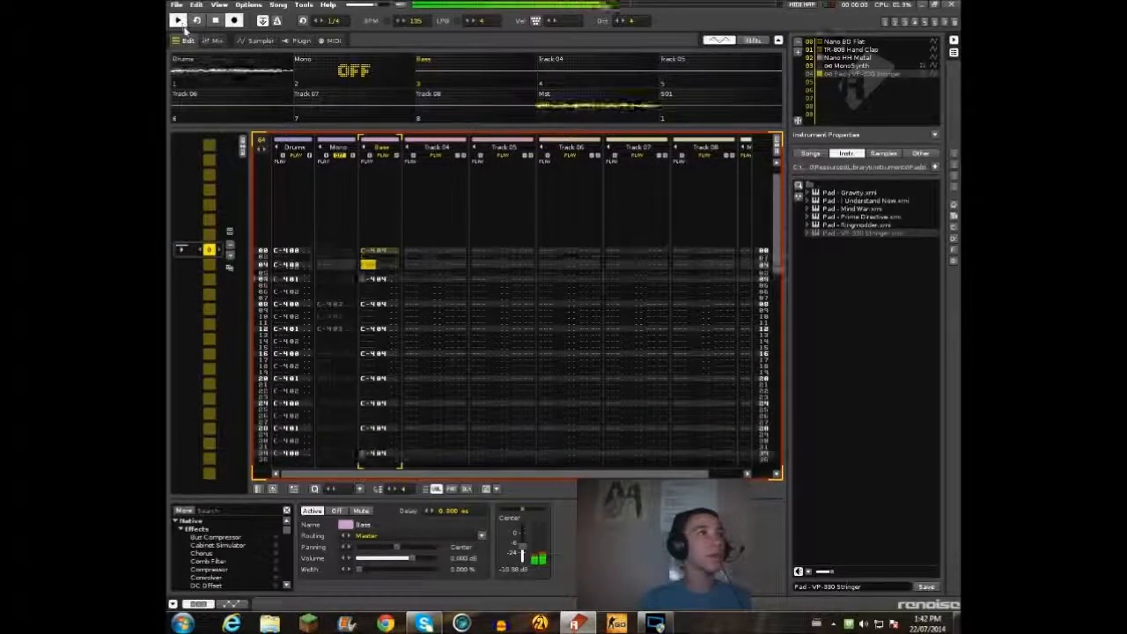
{"action": "left_click", "coordinate": [385, 79]}
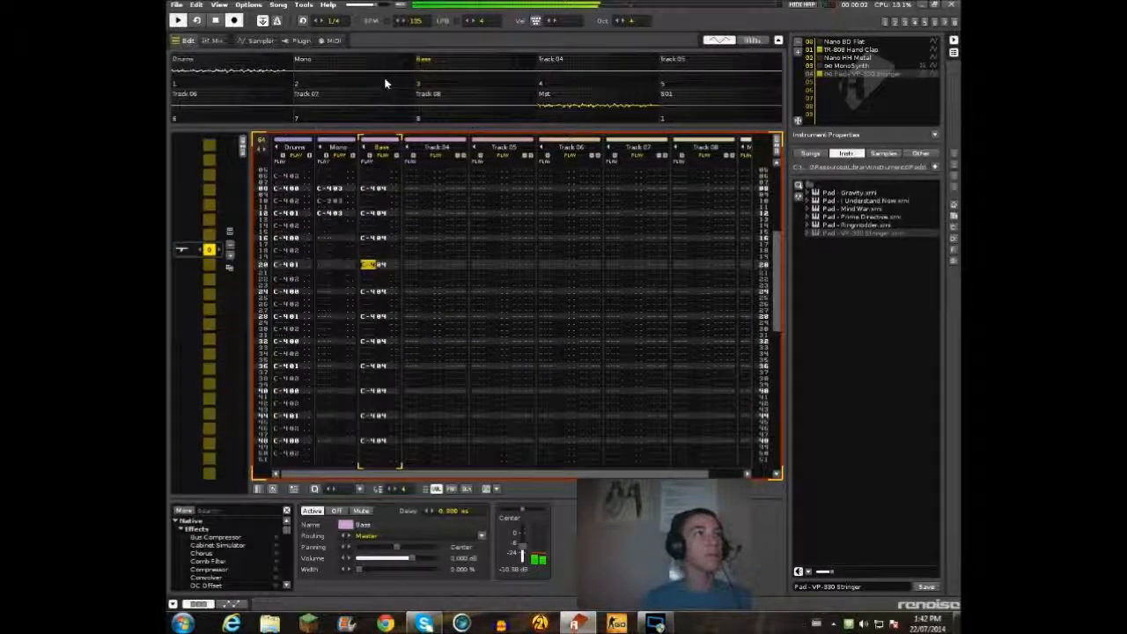
{"action": "left_click", "coordinate": [458, 86]}
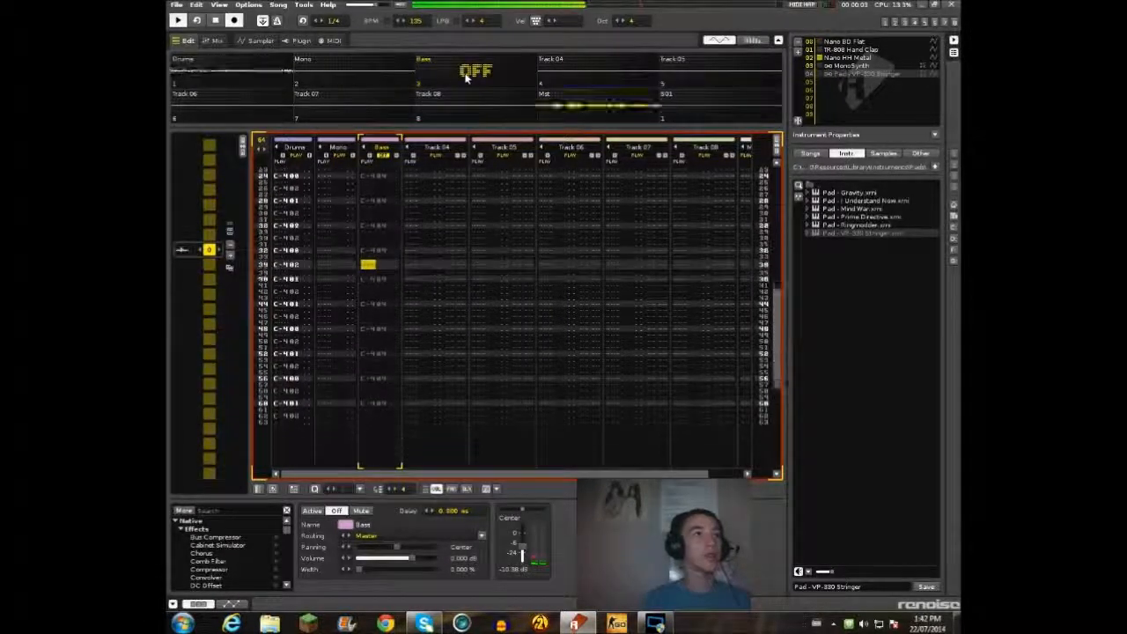
{"action": "left_click", "coordinate": [465, 80]}
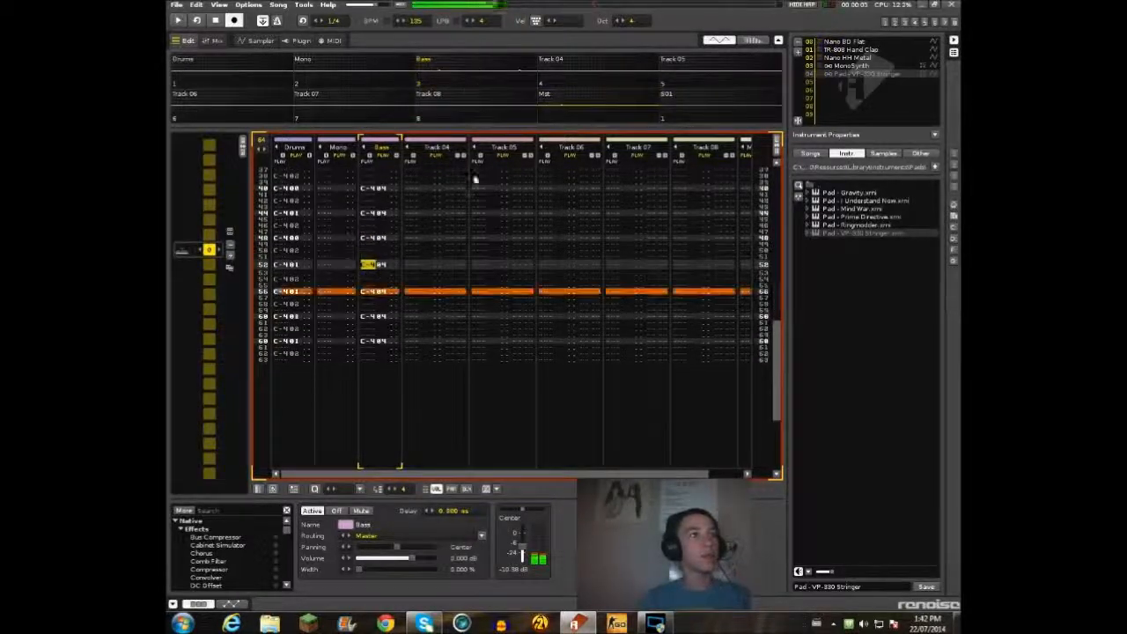